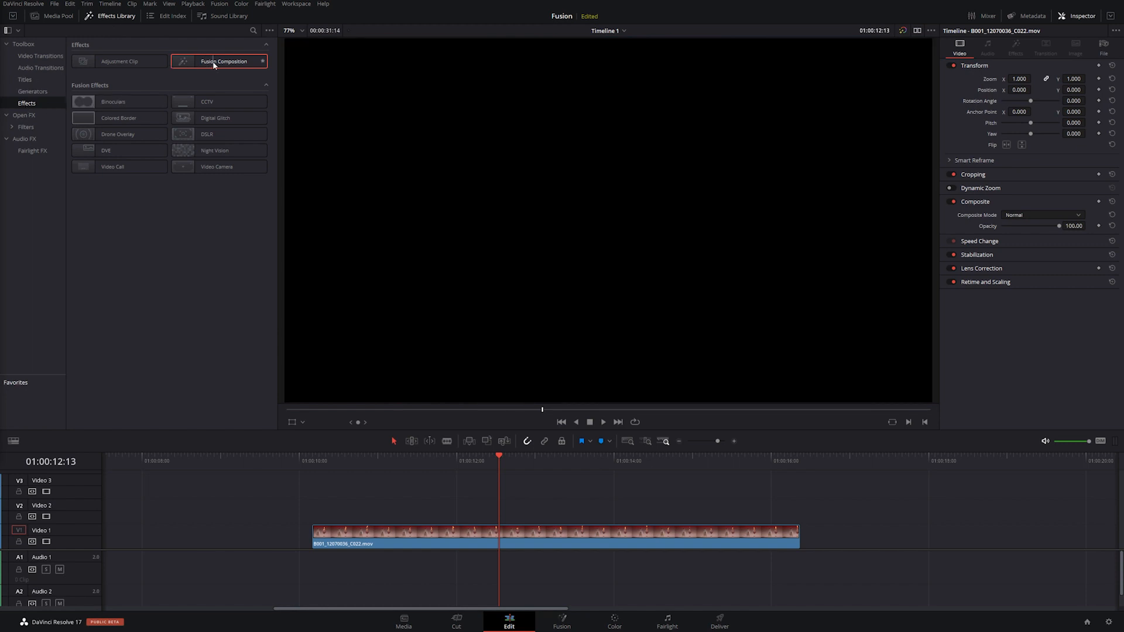
# - Place a Fusion Composition on the Video 2 track above the clip, match its length to the clip, and open it on the Fusion page
pyautogui.moveTo(214, 65); pyautogui.dragTo(313, 518)
pyautogui.moveTo(702, 508); pyautogui.dragTo(799, 513)
pyautogui.click(614, 501)
pyautogui.click(563, 625)
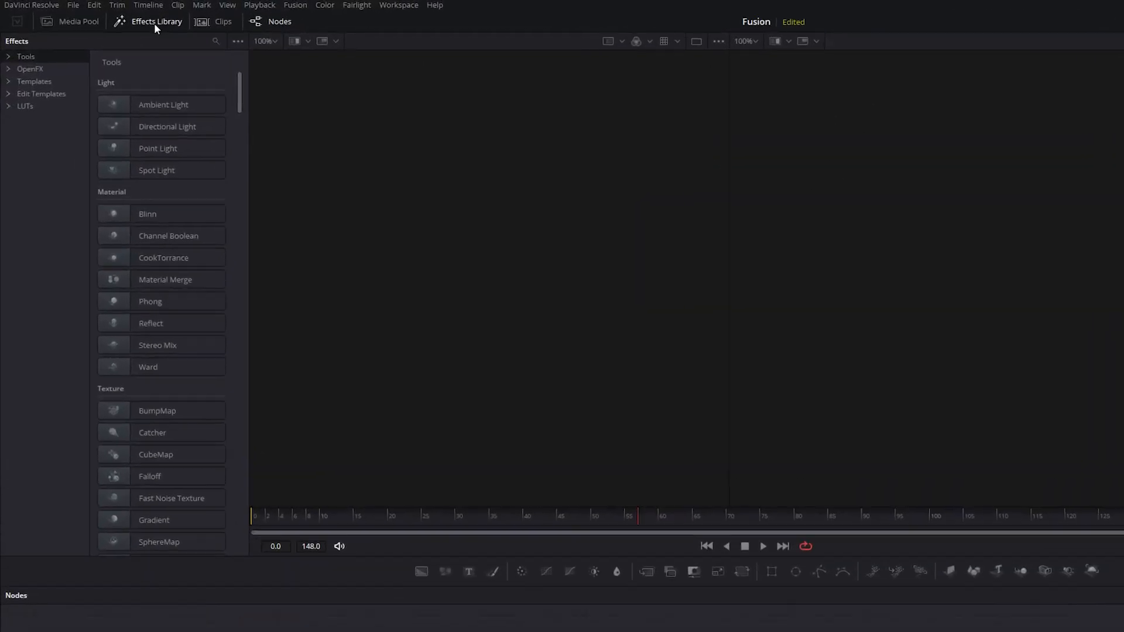
# - Hide and restore the Effects Library and the Inspector, and switch between single and dual viewers
pyautogui.click(236, 32)
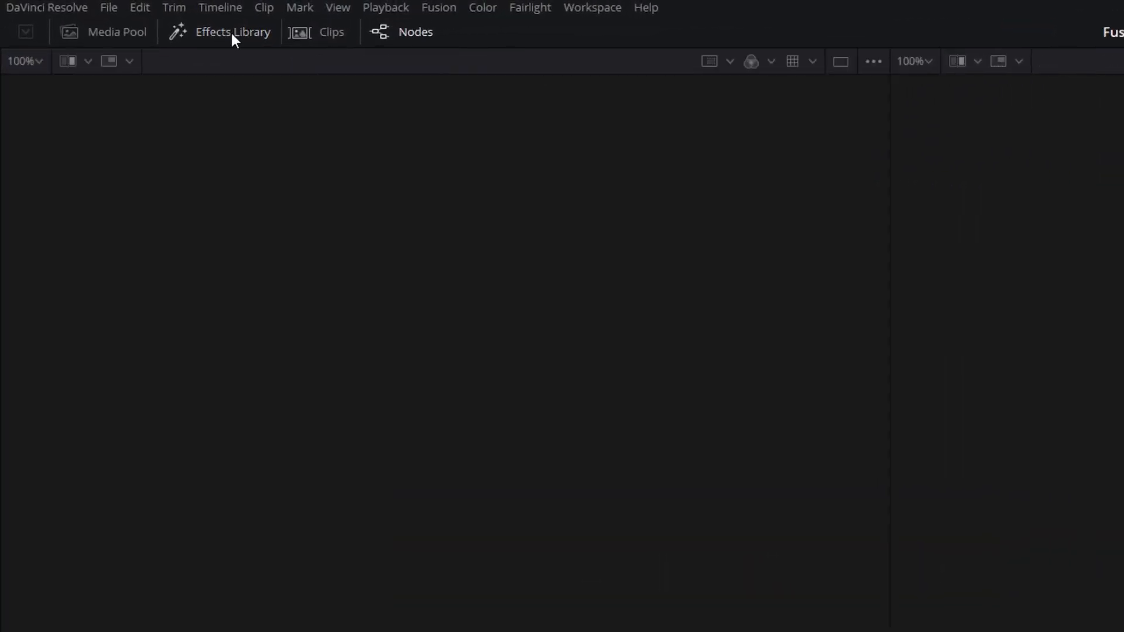
pyautogui.click(232, 32)
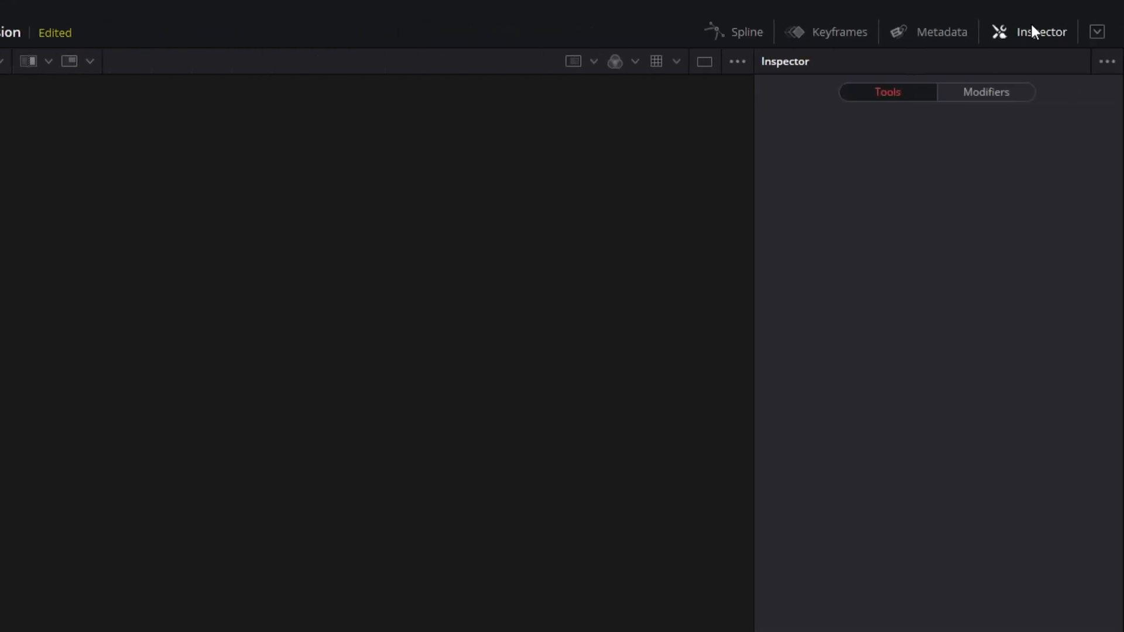
pyautogui.click(1031, 30)
pyautogui.click(1021, 29)
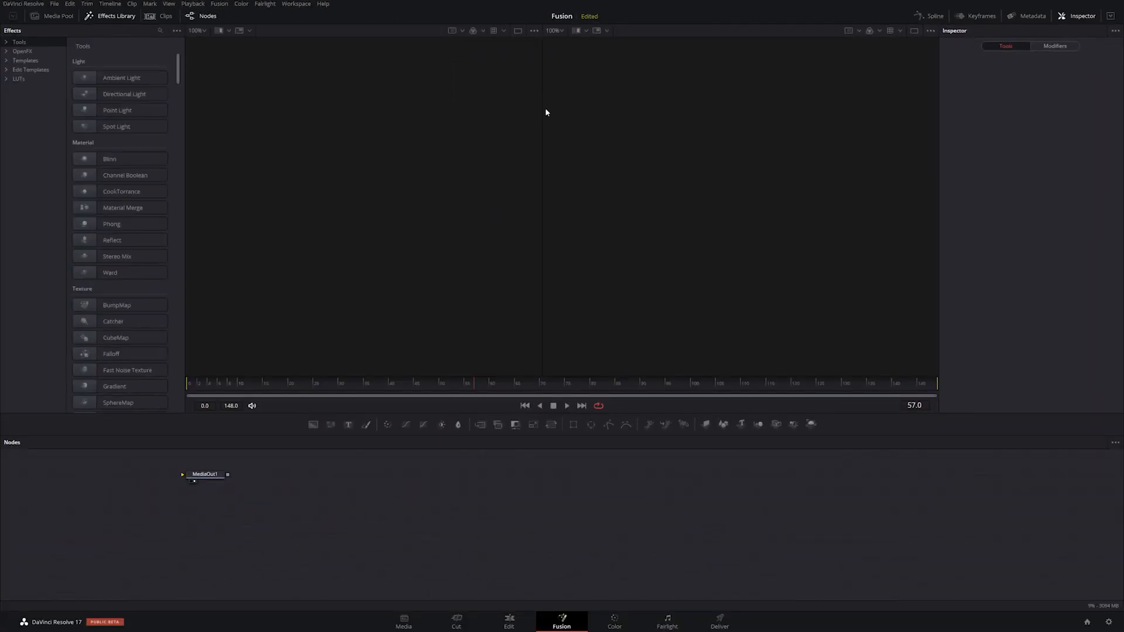
pyautogui.click(518, 30)
pyautogui.click(914, 30)
# - Move the MediaOut node toward the middle of the node graph and add sEllipse, sNGon, sRectangle and sStar nodes stacked to its left
pyautogui.moveTo(202, 474); pyautogui.dragTo(429, 507)
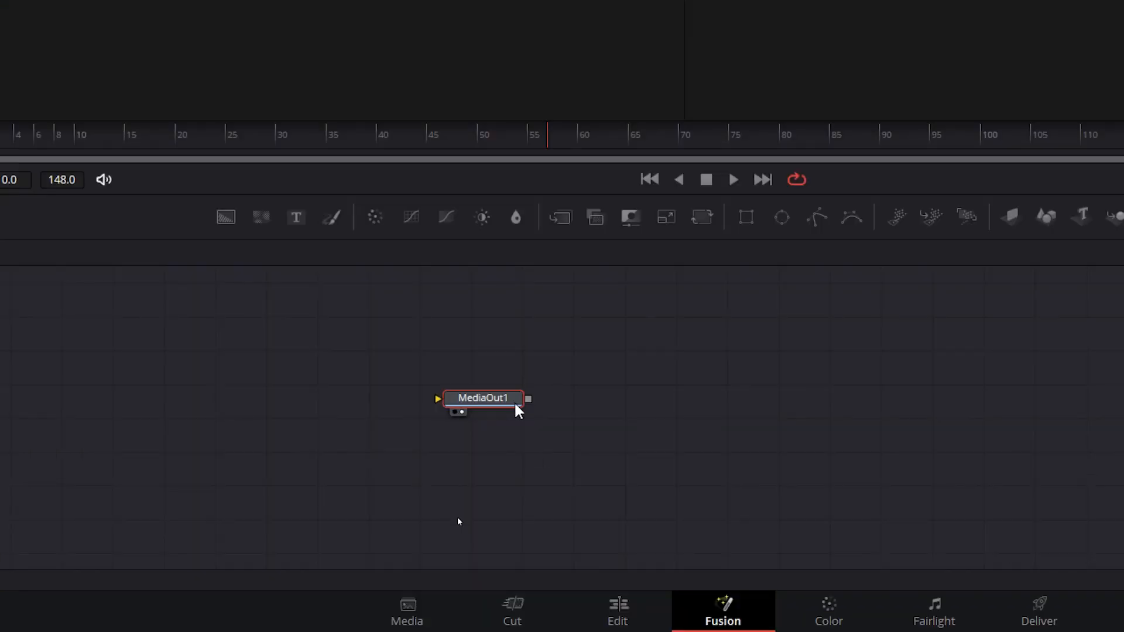
pyautogui.moveTo(484, 402); pyautogui.dragTo(679, 401)
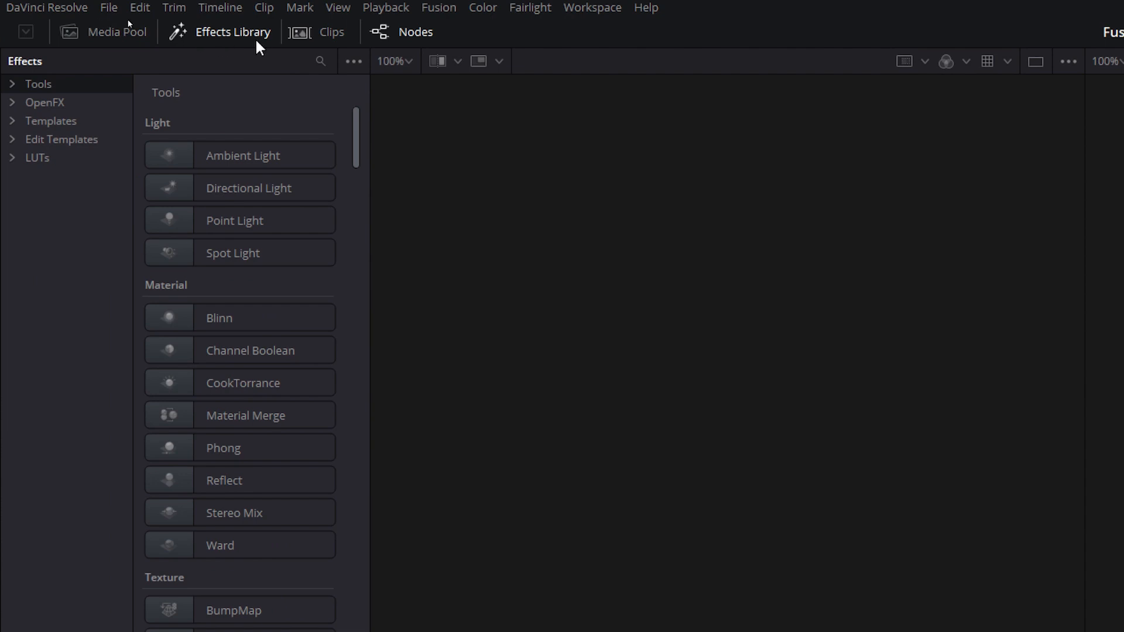
pyautogui.click(12, 84)
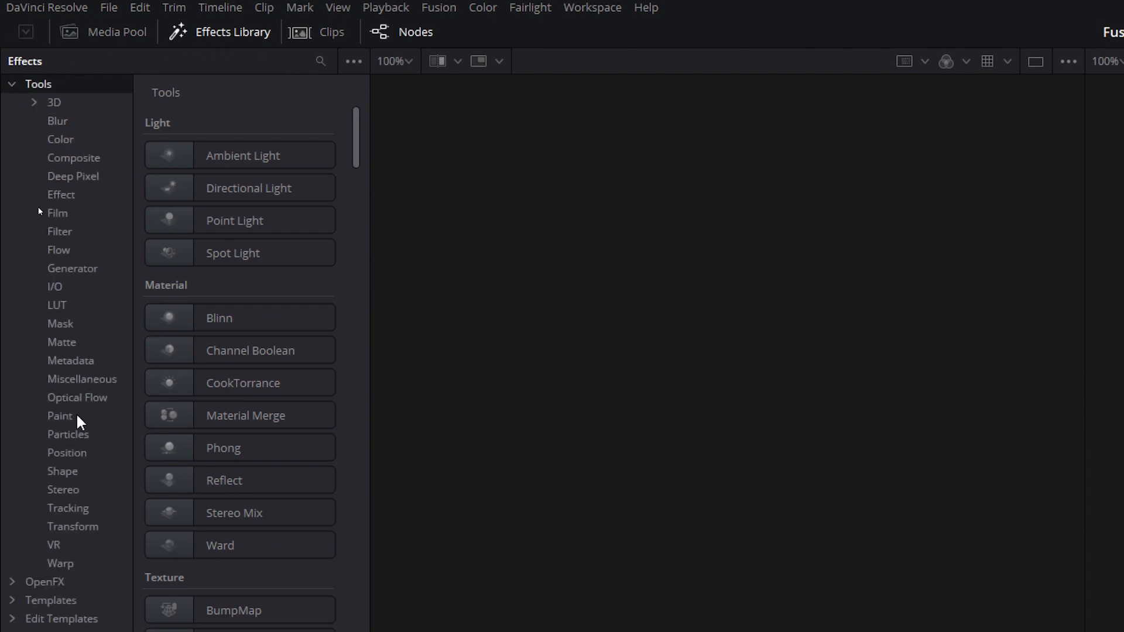
pyautogui.click(68, 472)
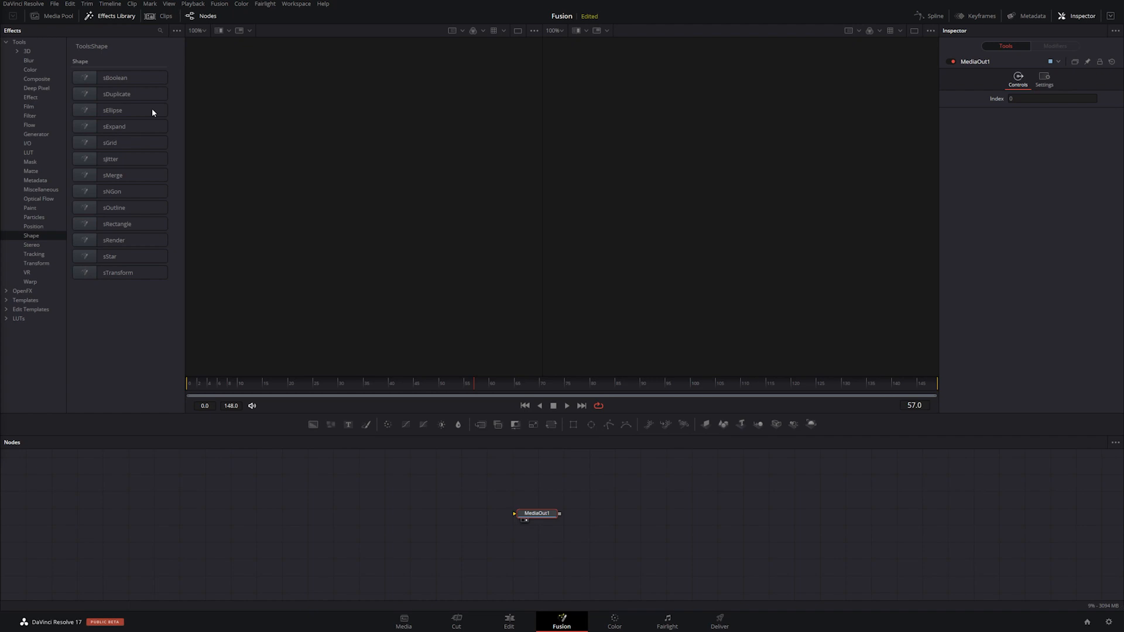
pyautogui.moveTo(115, 108); pyautogui.dragTo(209, 485)
pyautogui.moveTo(111, 191); pyautogui.dragTo(209, 507)
pyautogui.moveTo(126, 224); pyautogui.dragTo(206, 531)
pyautogui.moveTo(111, 257); pyautogui.dragTo(205, 556)
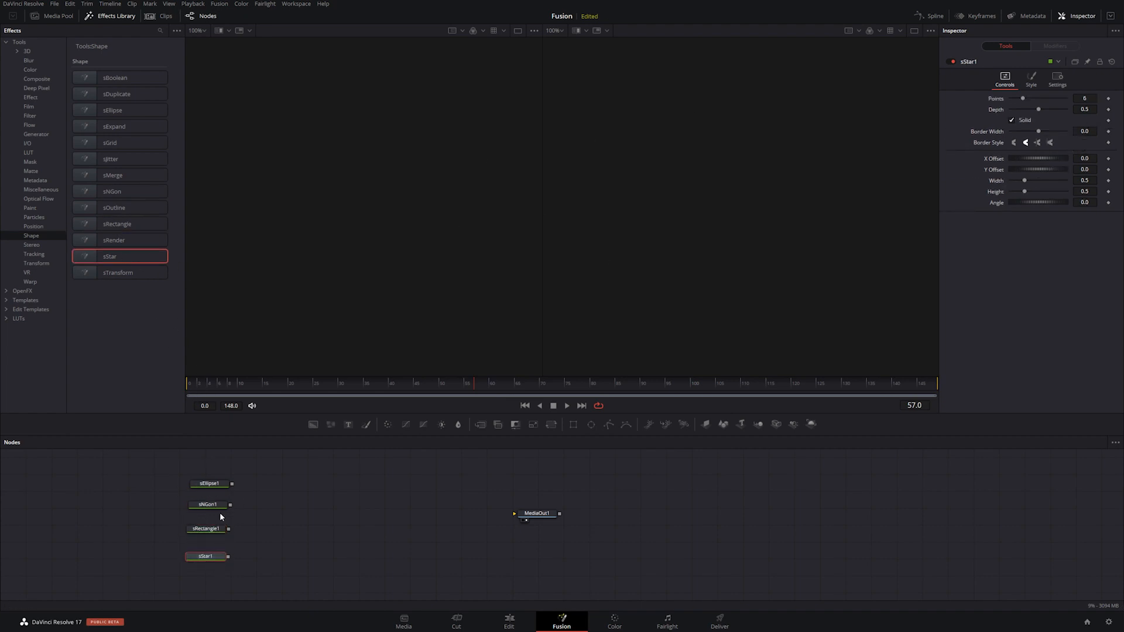
# - Try the sEllipse node in both viewers, settling on sEllipse in the left viewer and MediaOut in the right one
pyautogui.click(211, 486)
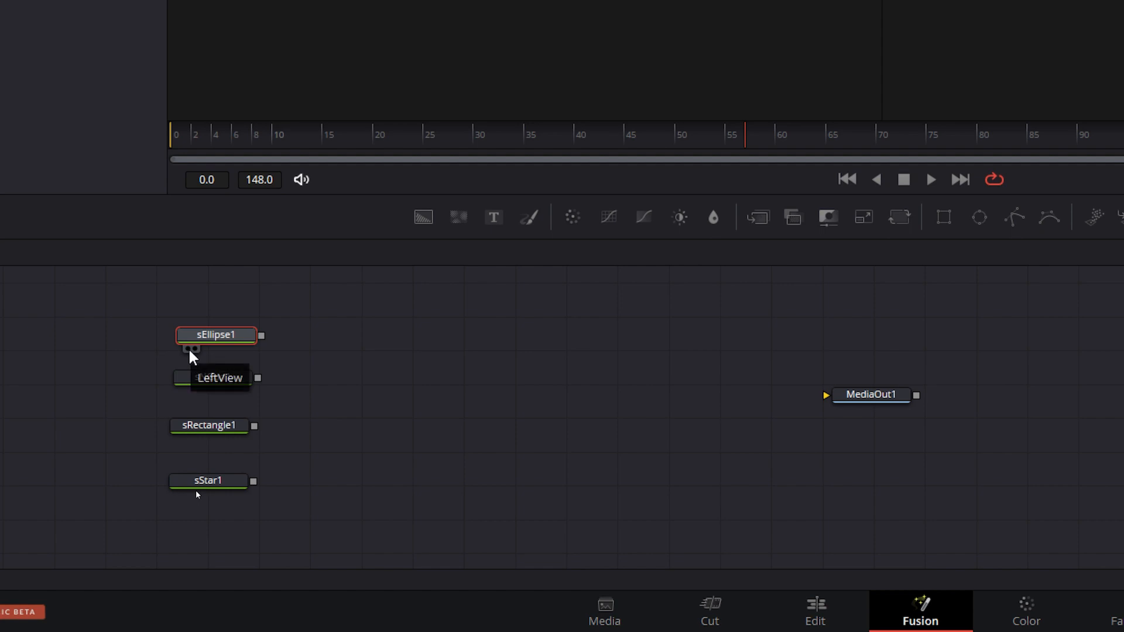
pyautogui.press('1')
pyautogui.press('2')
pyautogui.press('2')
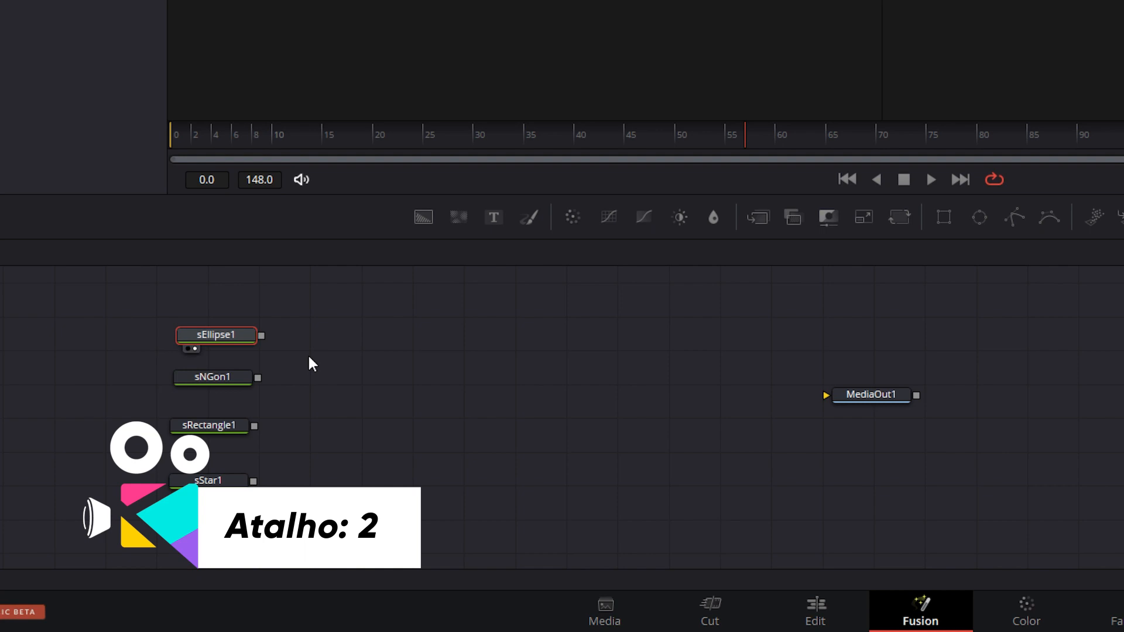
pyautogui.press('2')
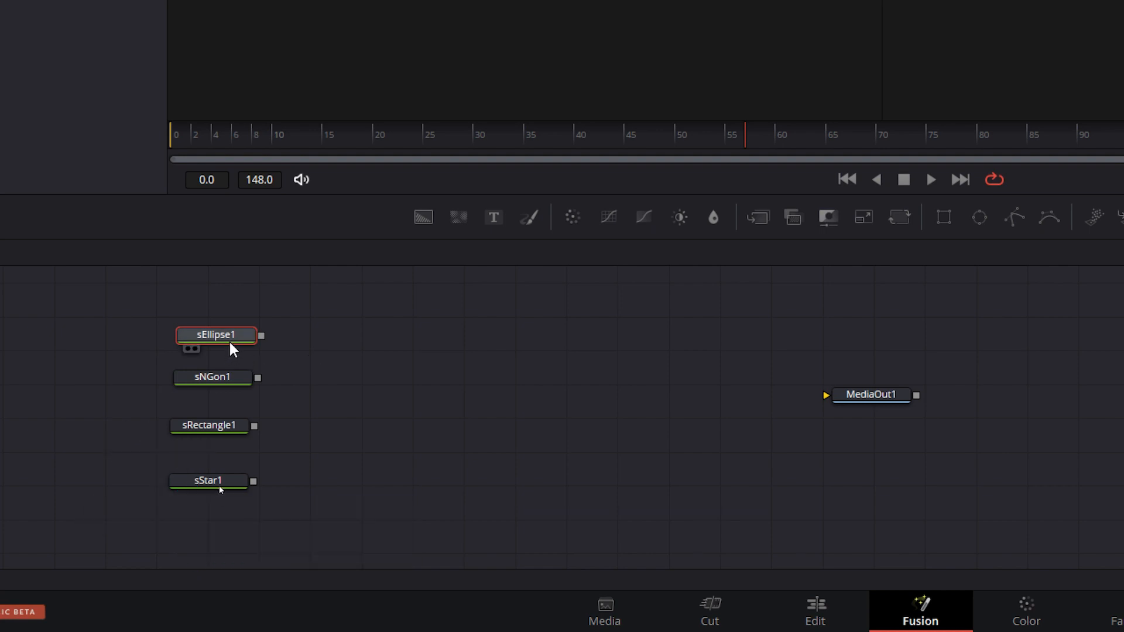
pyautogui.press('1')
pyautogui.click(882, 398)
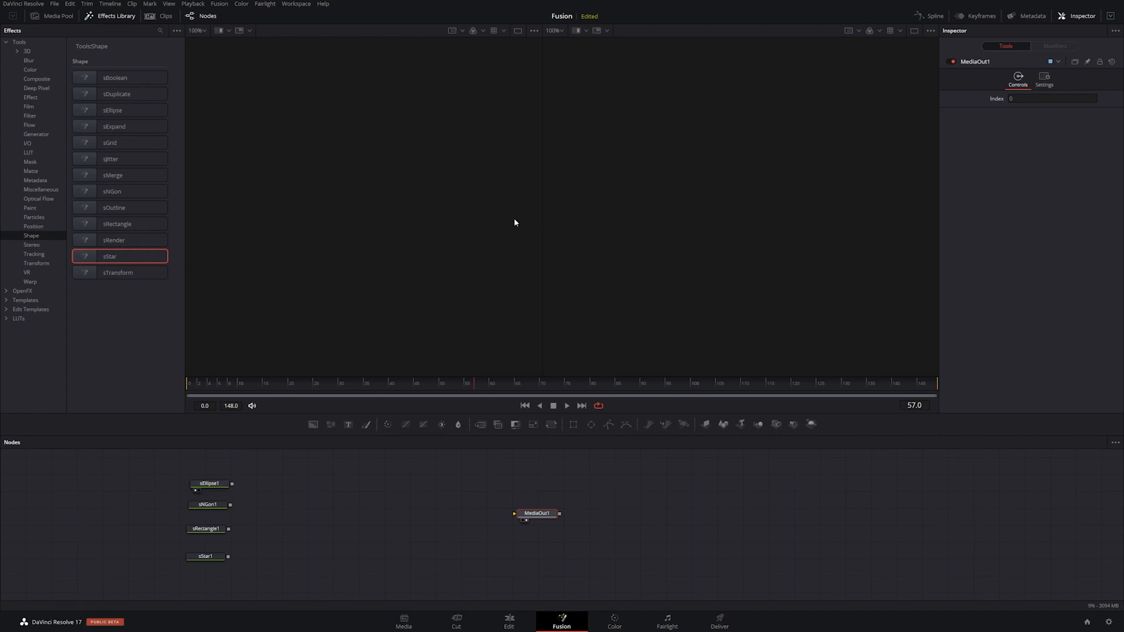
# - Add an sRender node, connect the sEllipse output to it, and show sRender in the left viewer
pyautogui.moveTo(102, 238); pyautogui.dragTo(305, 520)
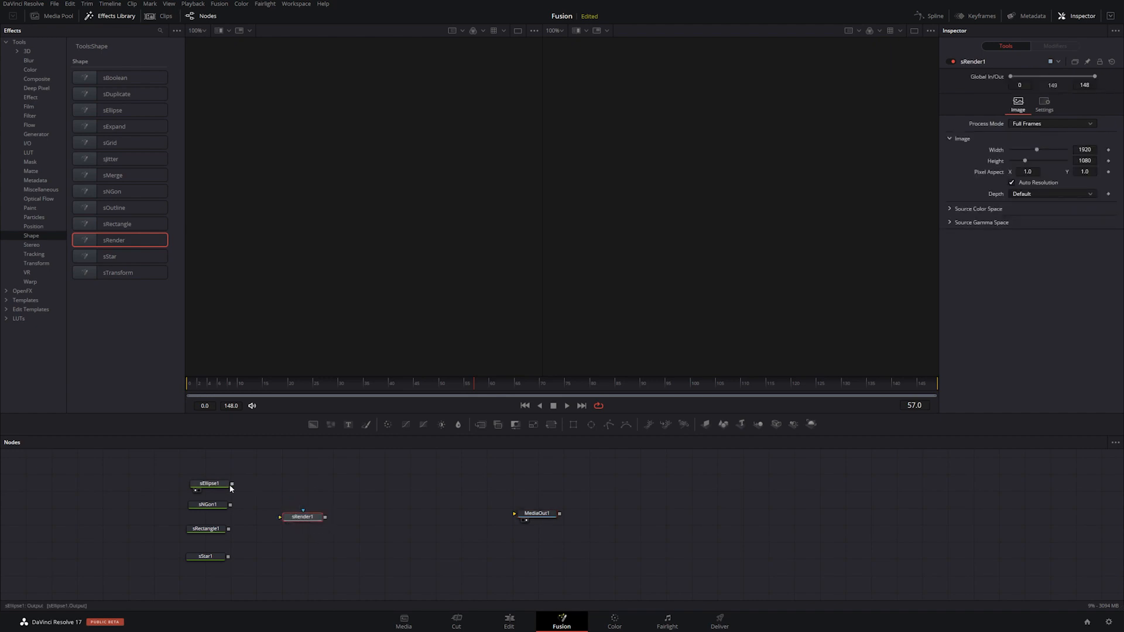
pyautogui.moveTo(232, 486); pyautogui.dragTo(293, 521)
pyautogui.click(292, 526)
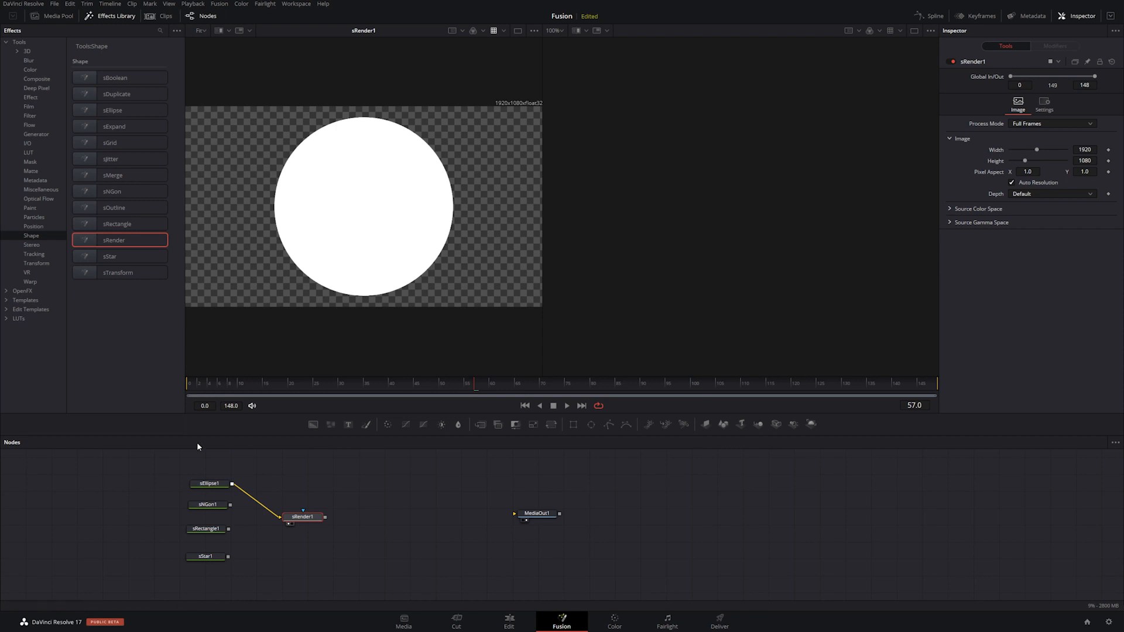
# - Try the ellipse at border width -0.084, X offset 0.167, Y offset 0.112, width 0.693, height 0.331 and angle 31.3
pyautogui.click(209, 485)
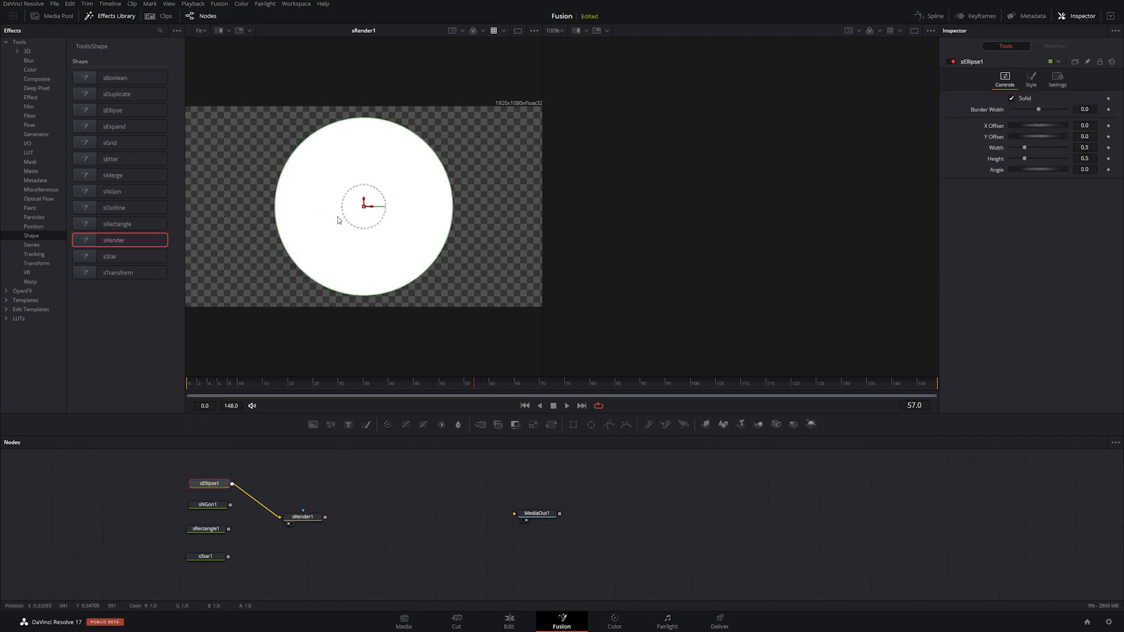
pyautogui.moveTo(365, 209)
pyautogui.mouseDown()
pyautogui.moveTo(360, 217)
pyautogui.moveTo(365, 209)
pyautogui.mouseUp()
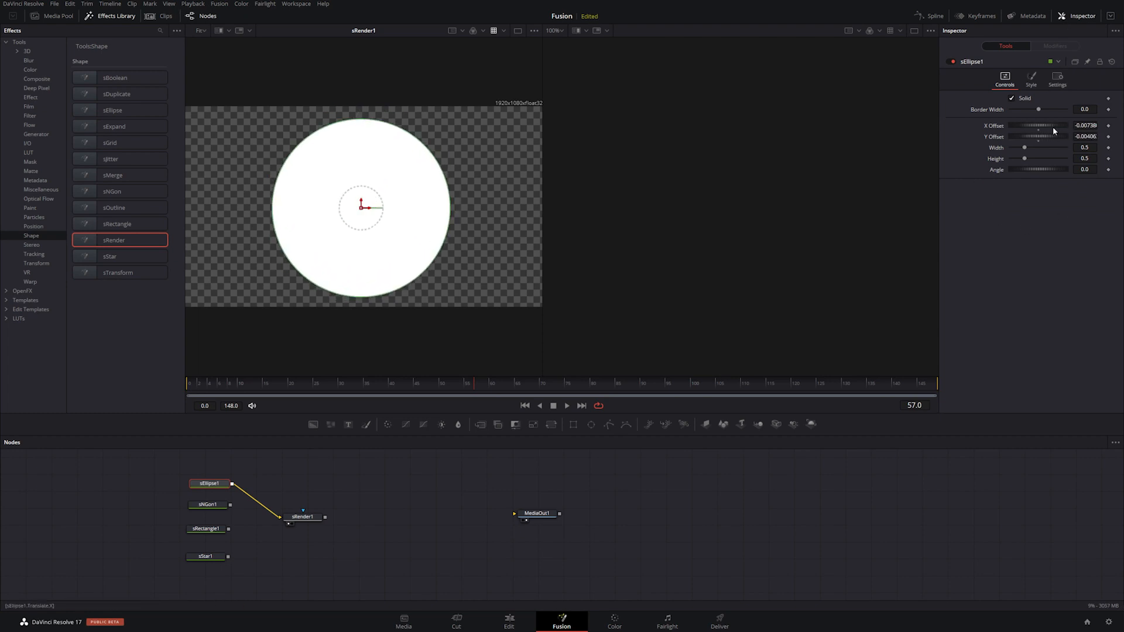
pyautogui.moveTo(1039, 109); pyautogui.dragTo(1037, 168)
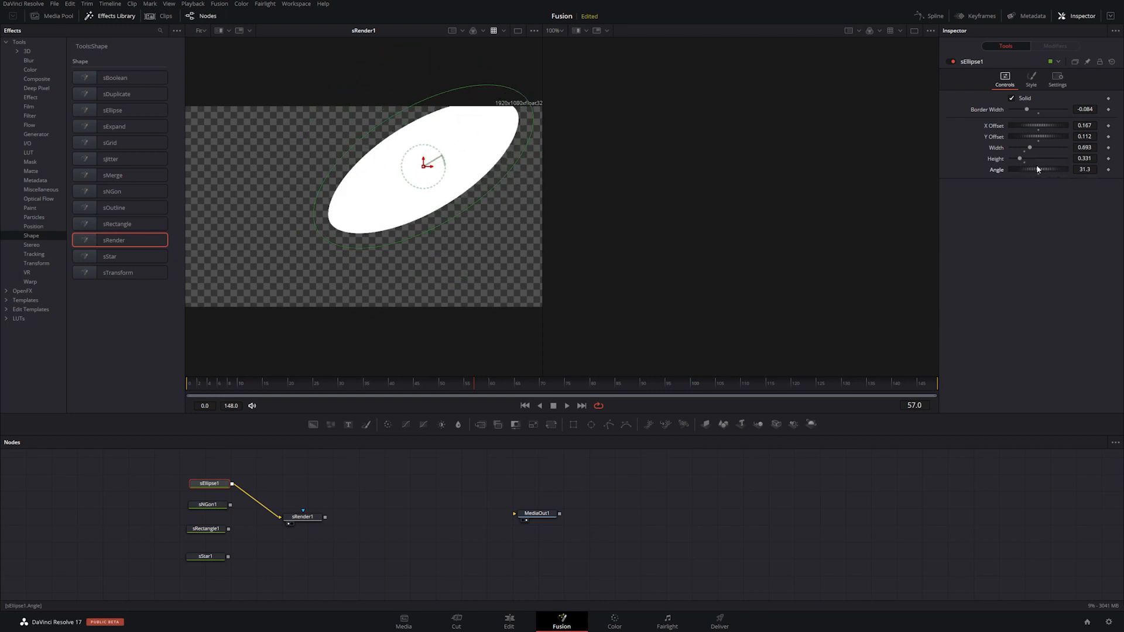
# - Reset the ellipse's angle, offsets and border width to 0.0, and its width and height to 0.5
pyautogui.click(1038, 174)
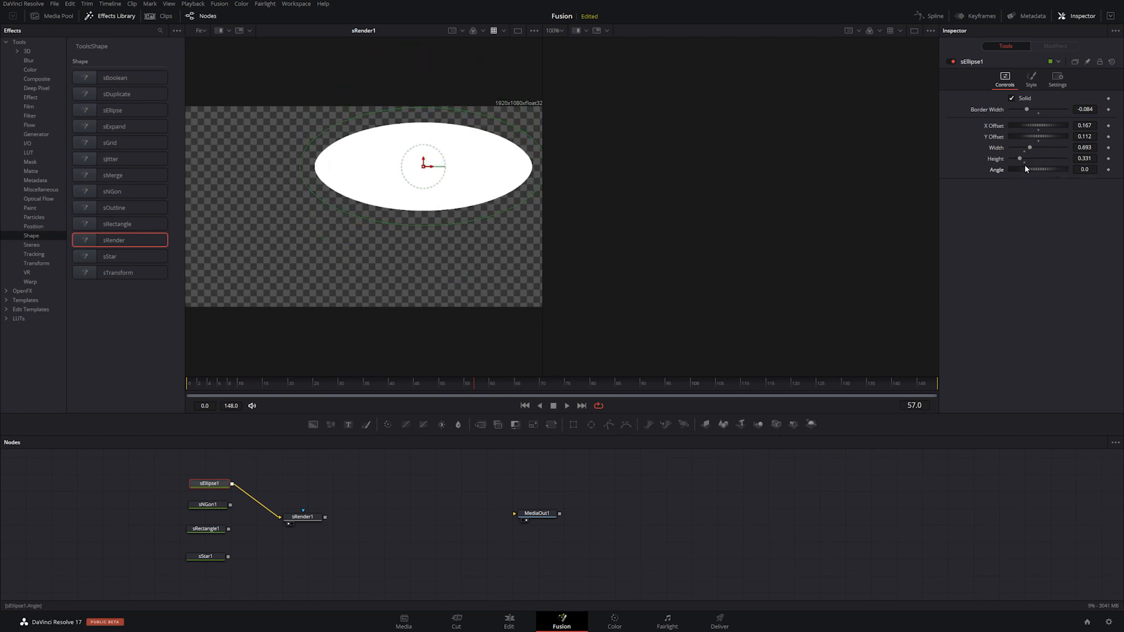
pyautogui.click(1023, 162)
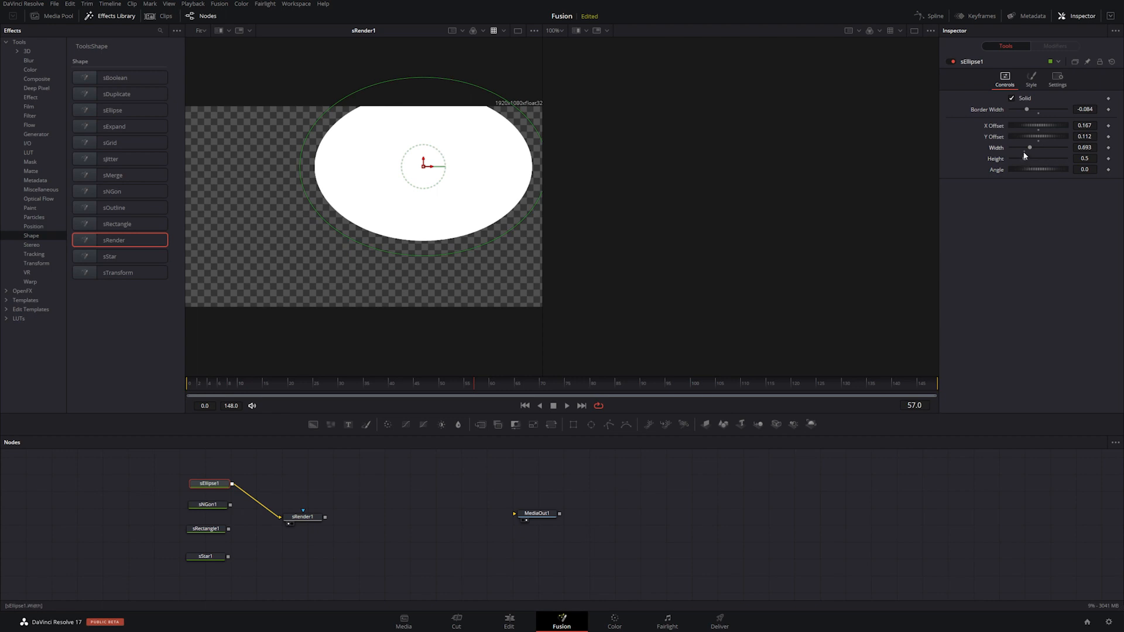
pyautogui.click(1024, 151)
pyautogui.click(1039, 140)
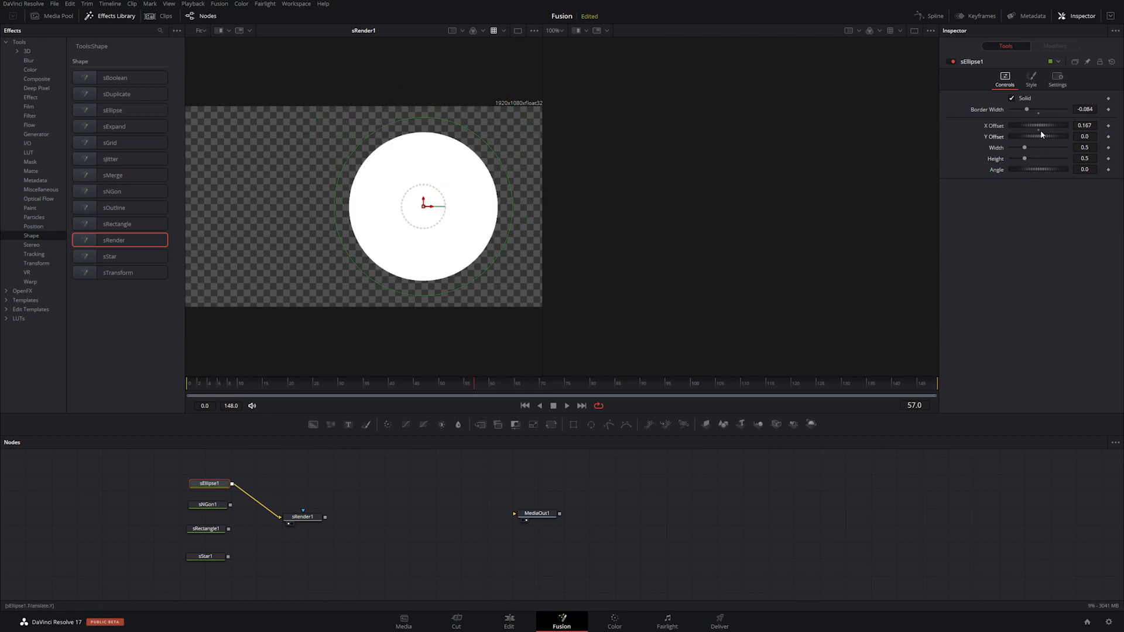
pyautogui.click(1039, 131)
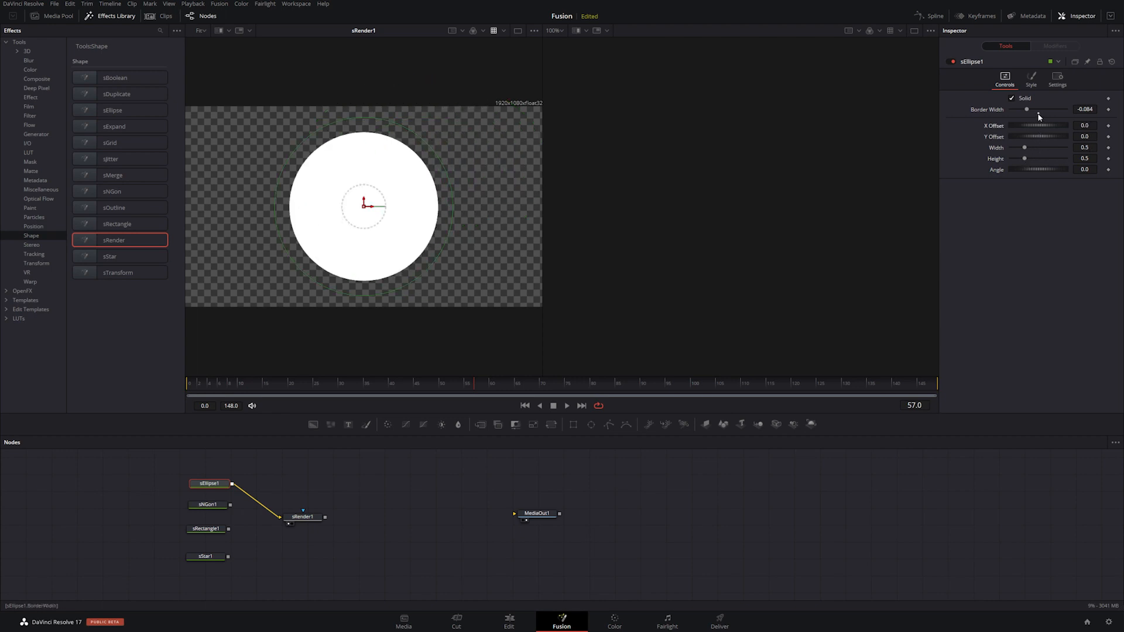
pyautogui.click(1039, 115)
# - Colour the ellipse yellow (#fff23a), and try its alpha at 0.0 before resetting it to 1.0
pyautogui.click(1031, 77)
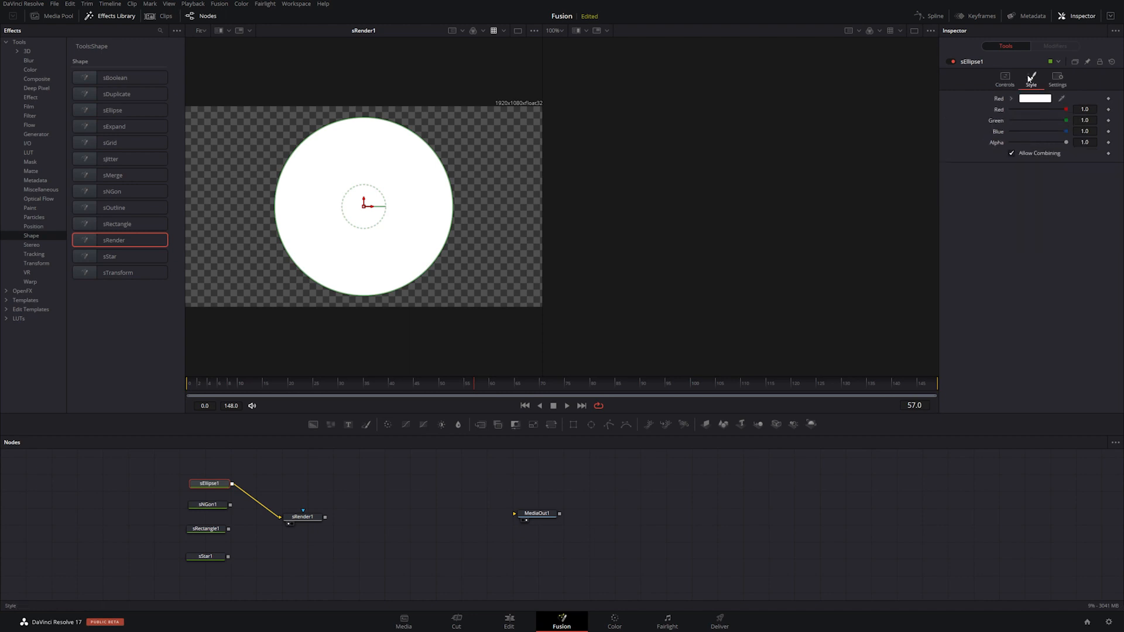
pyautogui.click(1036, 98)
pyautogui.moveTo(617, 253)
pyautogui.mouseDown()
pyautogui.moveTo(625, 238)
pyautogui.moveTo(629, 250)
pyautogui.mouseUp()
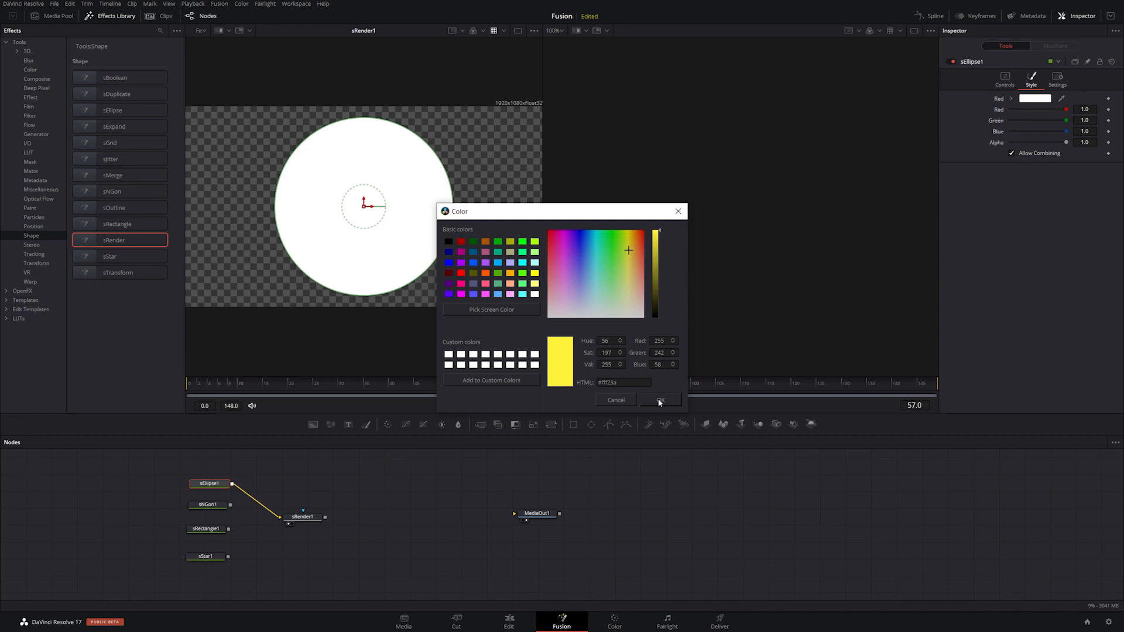
pyautogui.click(660, 401)
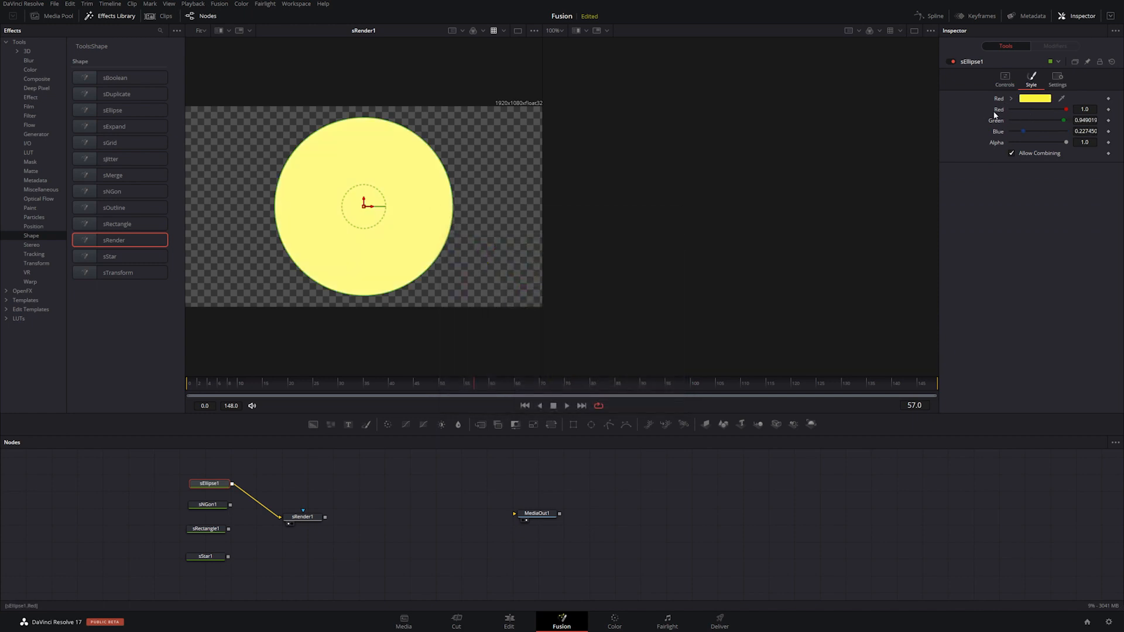
pyautogui.moveTo(1028, 146); pyautogui.dragTo(1009, 148)
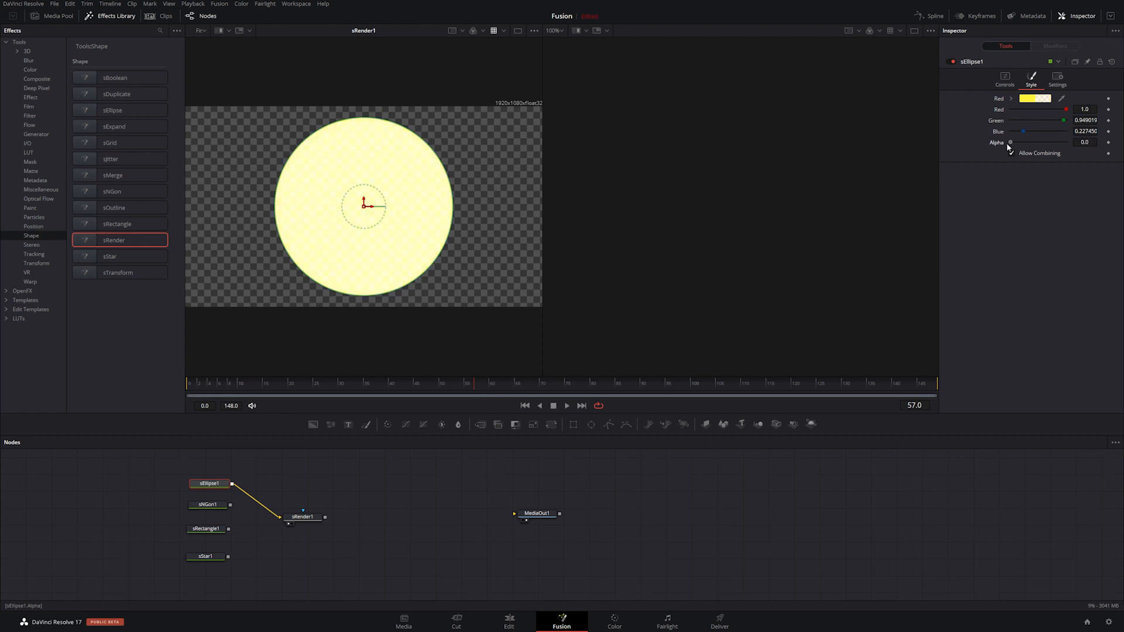
pyautogui.doubleClick(986, 147)
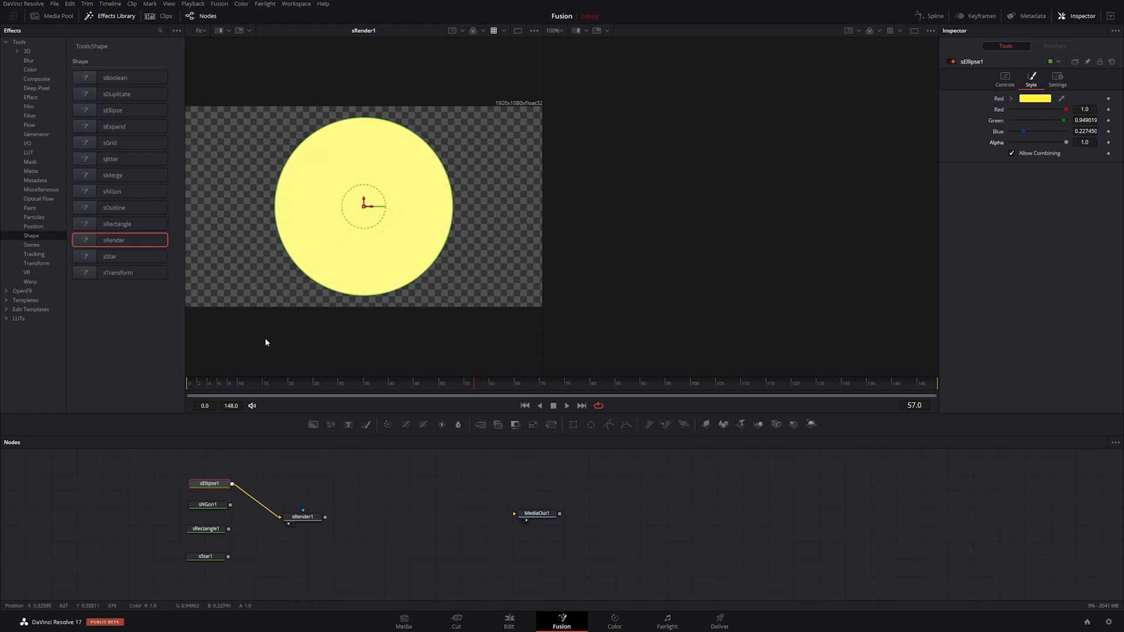
# - Disconnect sEllipse from sRender, connect sNGon in its place, and set the polygon's sides to 13
pyautogui.click(269, 515)
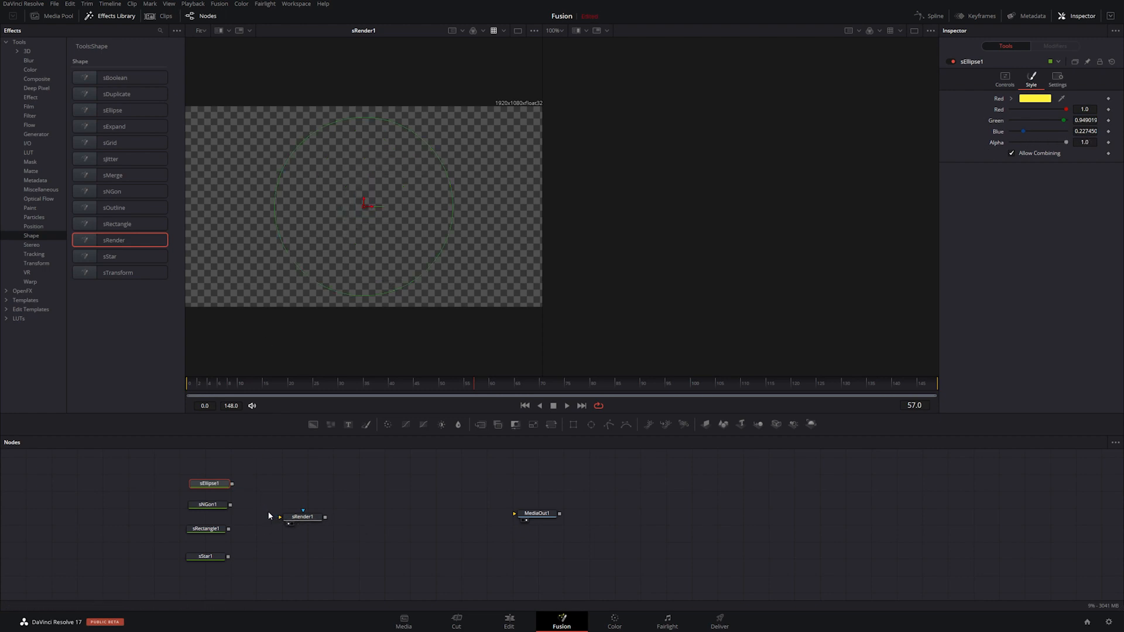
pyautogui.moveTo(231, 505); pyautogui.dragTo(285, 520)
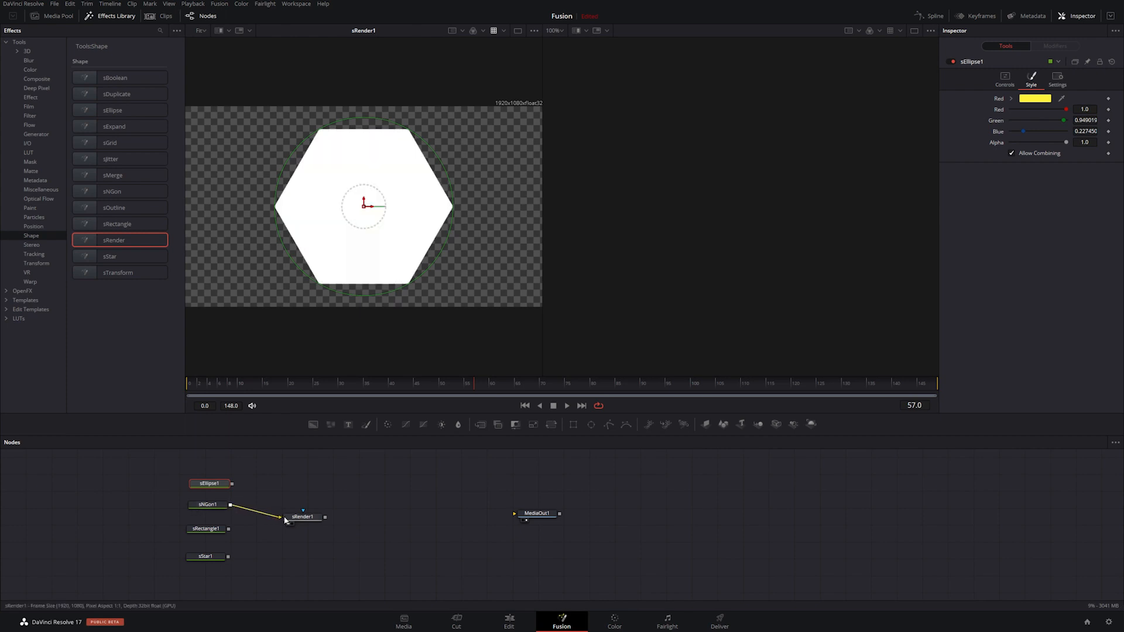
pyautogui.click(218, 506)
pyautogui.moveTo(1024, 100)
pyautogui.mouseDown()
pyautogui.moveTo(1012, 100)
pyautogui.moveTo(1057, 102)
pyautogui.moveTo(1044, 100)
pyautogui.mouseUp()
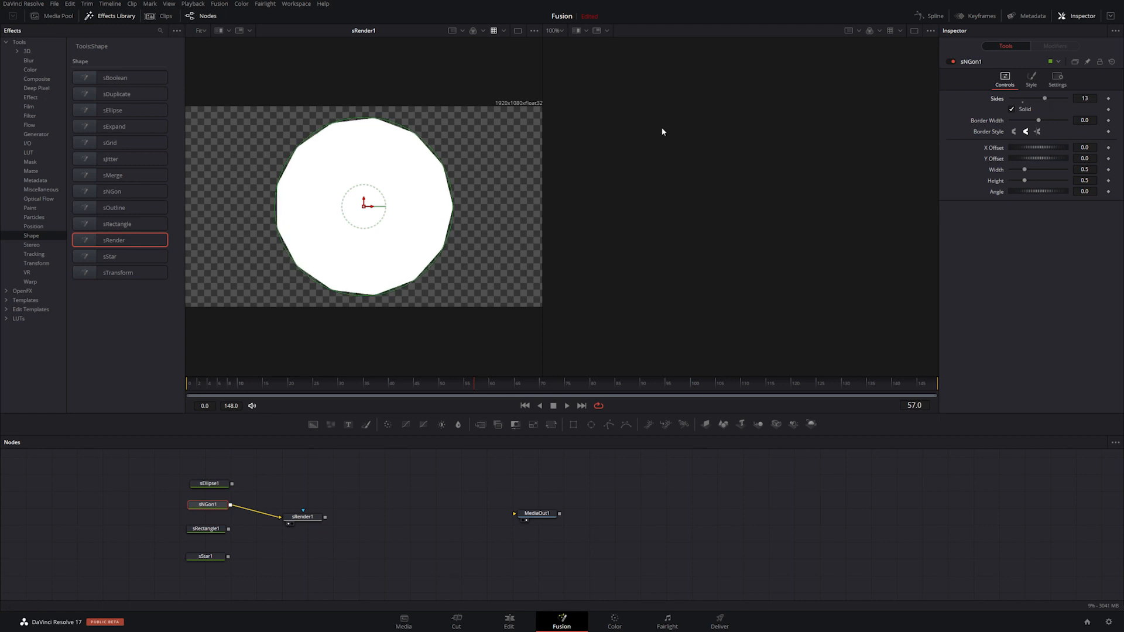
pyautogui.click(1033, 81)
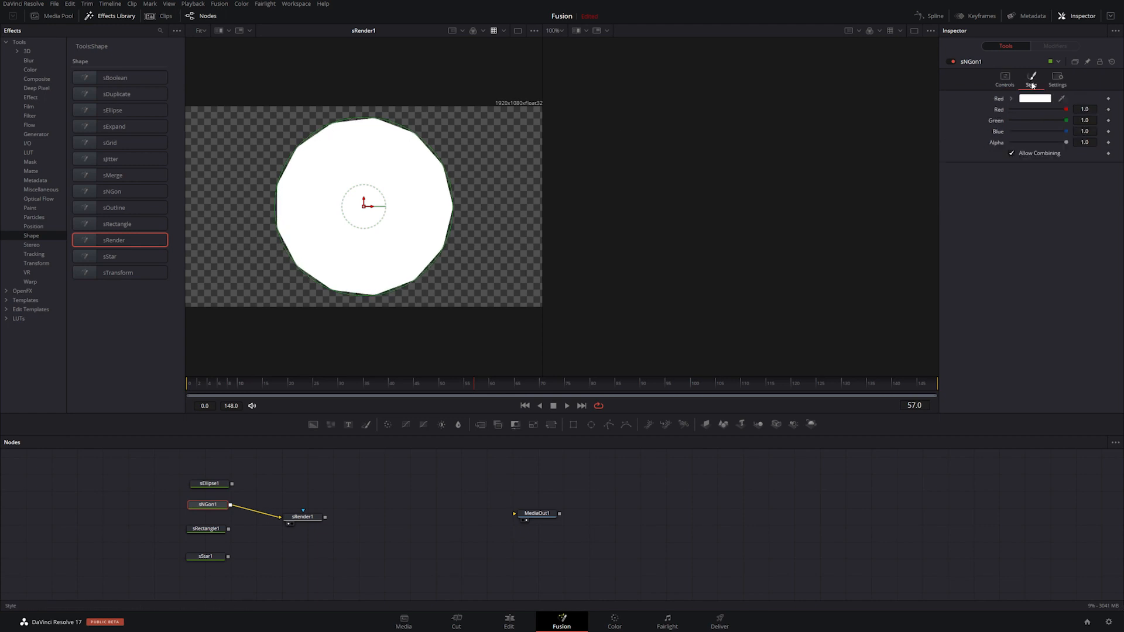
pyautogui.click(1005, 79)
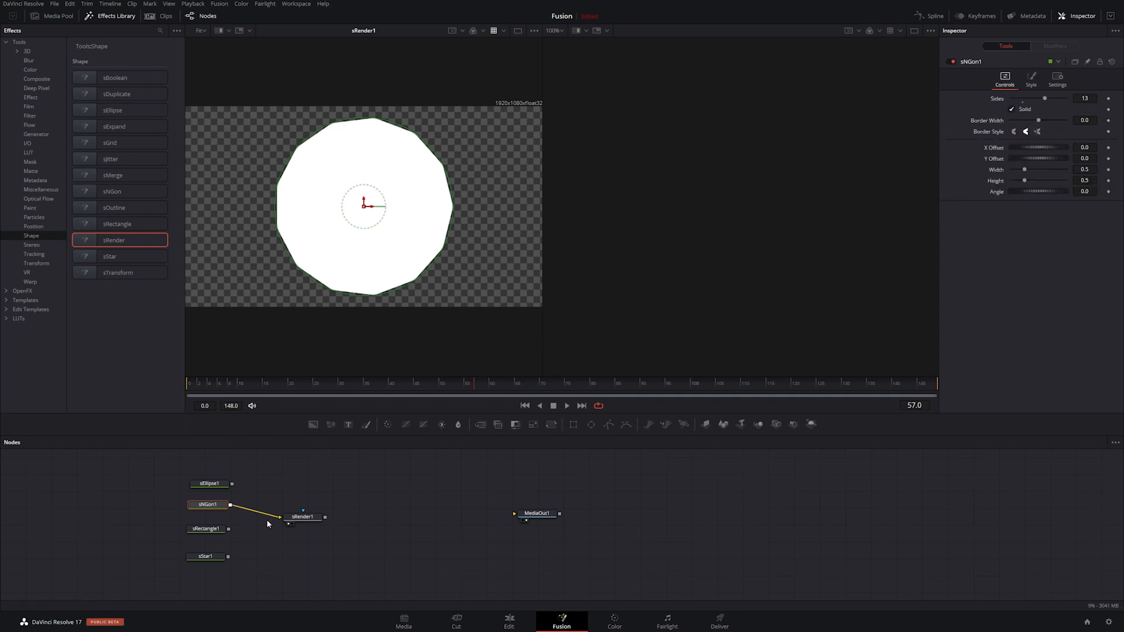
# - Connect sRectangle to sRender in place of sNGon and round the rectangle's corners with a corner radius of 0.661
pyautogui.moveTo(274, 517)
pyautogui.mouseDown()
pyautogui.moveTo(227, 522)
pyautogui.moveTo(262, 529)
pyautogui.moveTo(291, 519)
pyautogui.mouseUp()
pyautogui.click(300, 518)
pyautogui.click(206, 529)
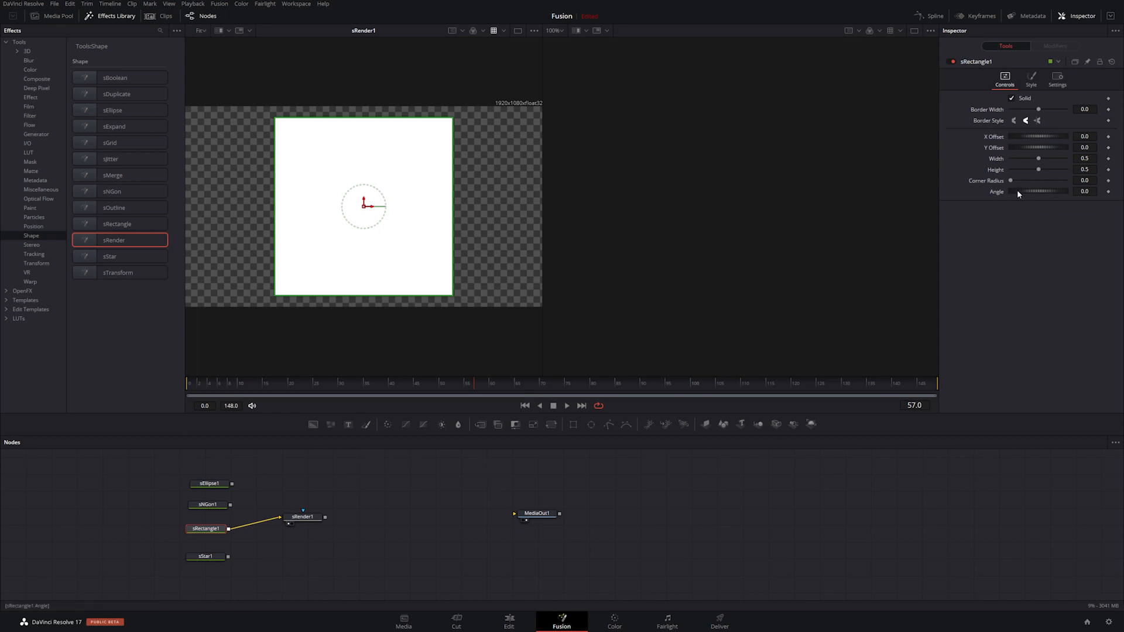
pyautogui.moveTo(1013, 184); pyautogui.dragTo(1048, 181)
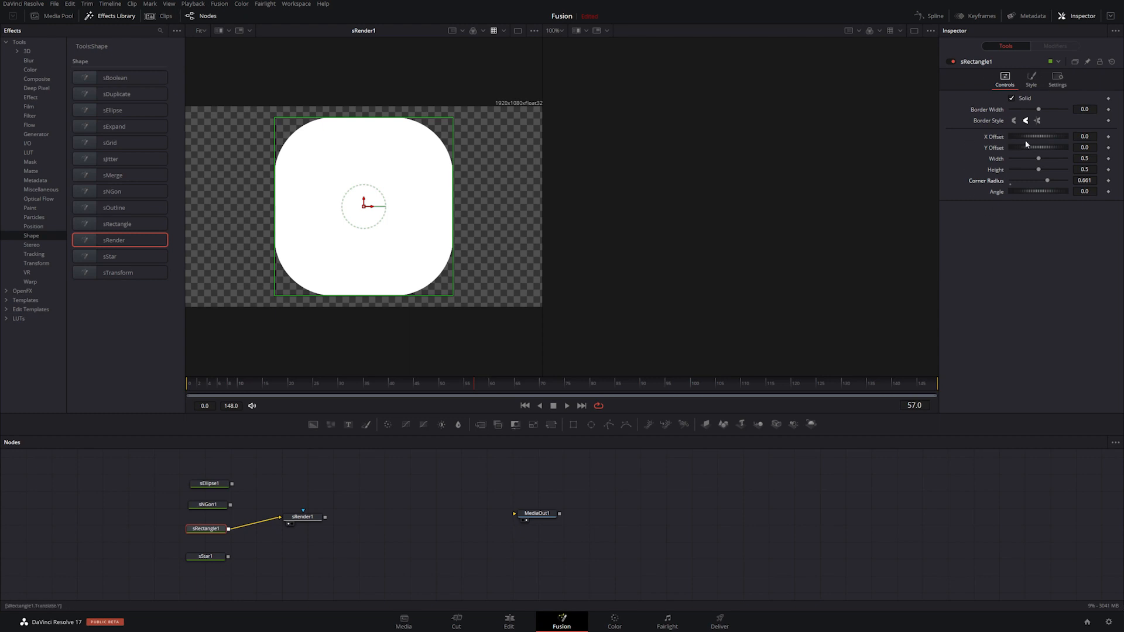
# - Connect sStar1 to sRender1 in place of the rectangle and set the star to 5 points with a depth of 0.378
pyautogui.moveTo(273, 520)
pyautogui.mouseDown()
pyautogui.moveTo(255, 535)
pyautogui.moveTo(280, 517)
pyautogui.mouseUp()
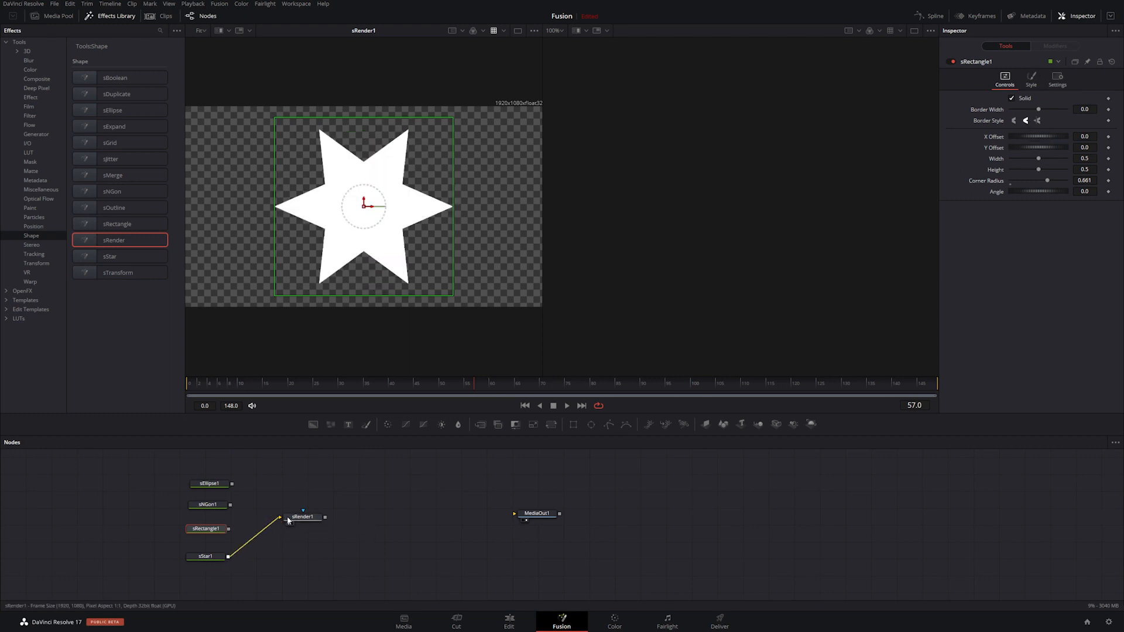
pyautogui.click(214, 559)
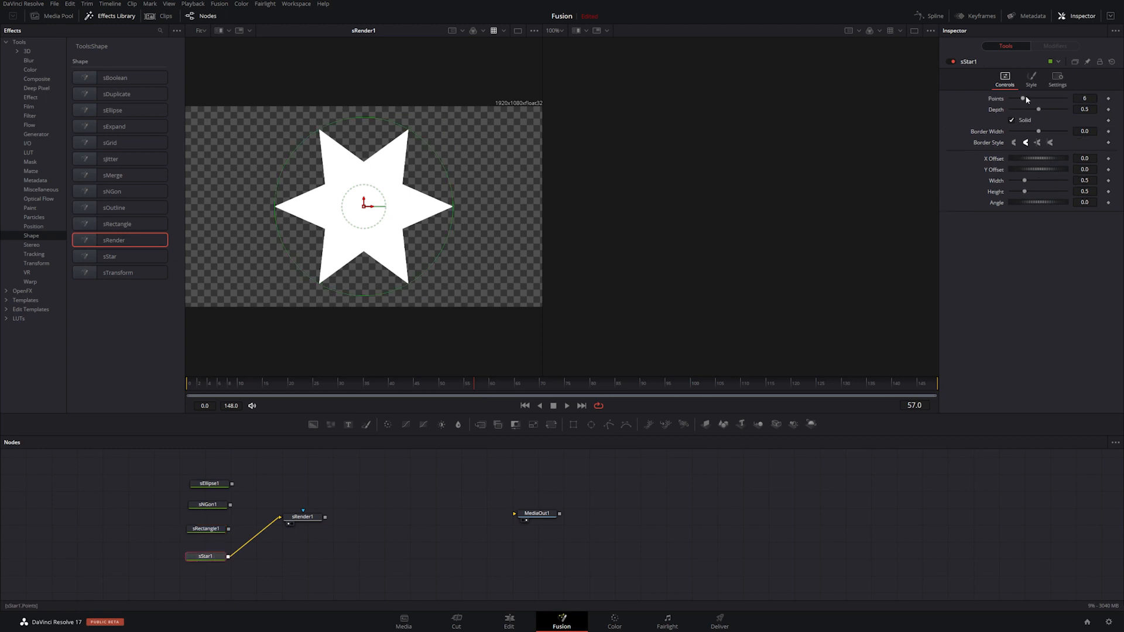
pyautogui.moveTo(1026, 100)
pyautogui.mouseDown()
pyautogui.moveTo(1045, 108)
pyautogui.moveTo(1033, 109)
pyautogui.mouseUp()
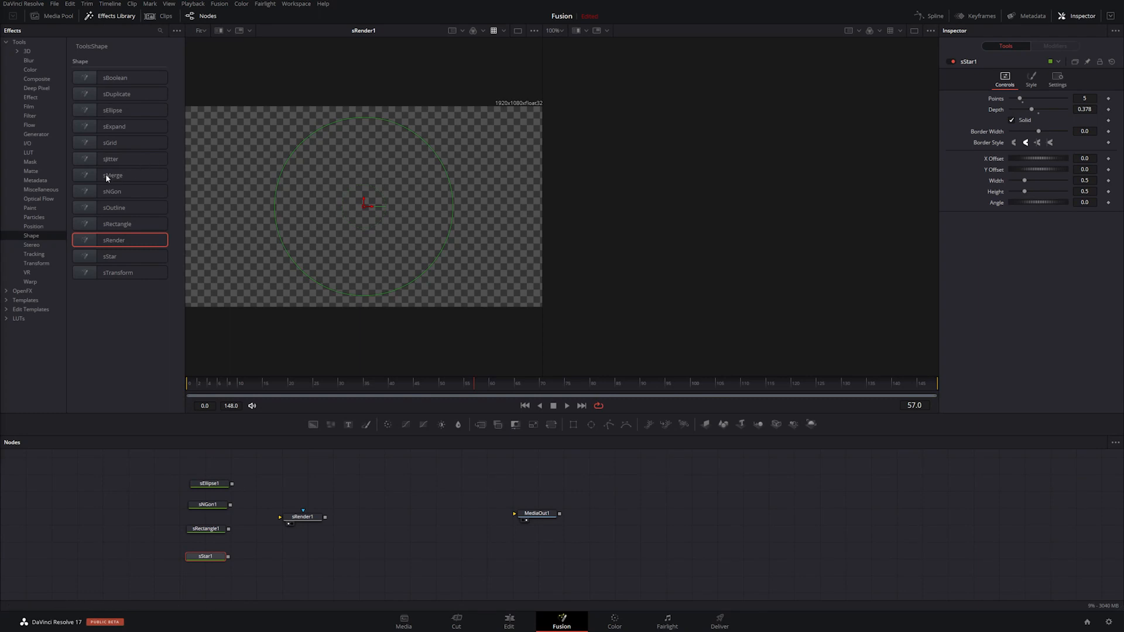
# - Add an sMerge, an sBoolean and a second sEllipse node, arranging them between the shape nodes and sRender1
pyautogui.moveTo(106, 174); pyautogui.dragTo(349, 520)
pyautogui.click(289, 533)
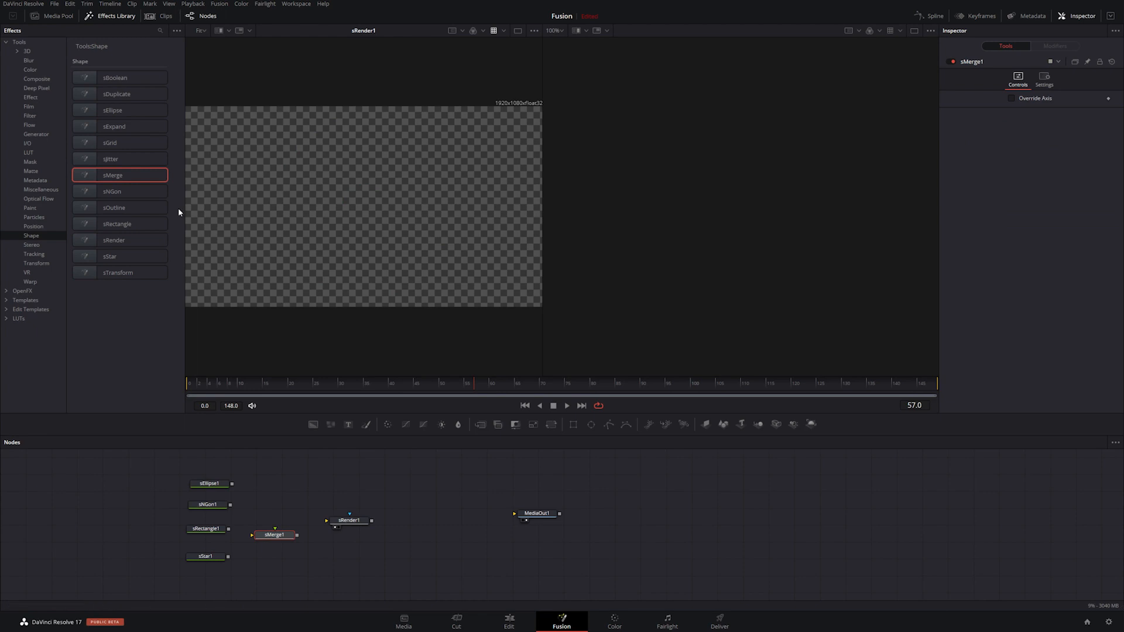
pyautogui.moveTo(114, 77); pyautogui.dragTo(272, 509)
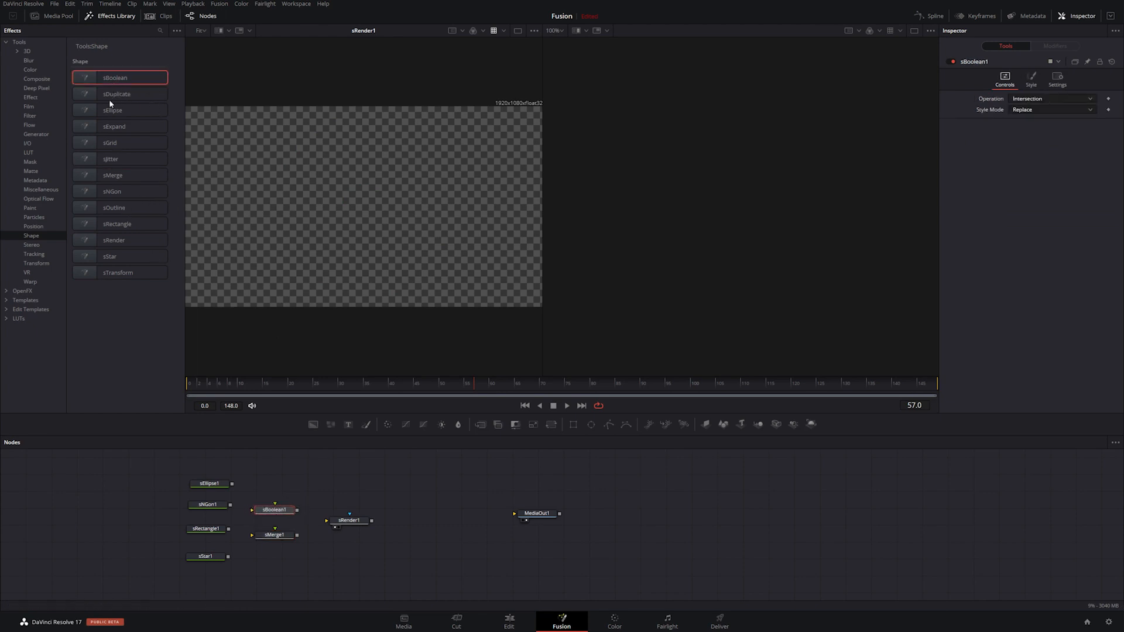
pyautogui.moveTo(111, 112); pyautogui.dragTo(209, 467)
pyautogui.moveTo(280, 511); pyautogui.dragTo(287, 488)
pyautogui.moveTo(275, 537); pyautogui.dragTo(281, 533)
pyautogui.click(282, 532)
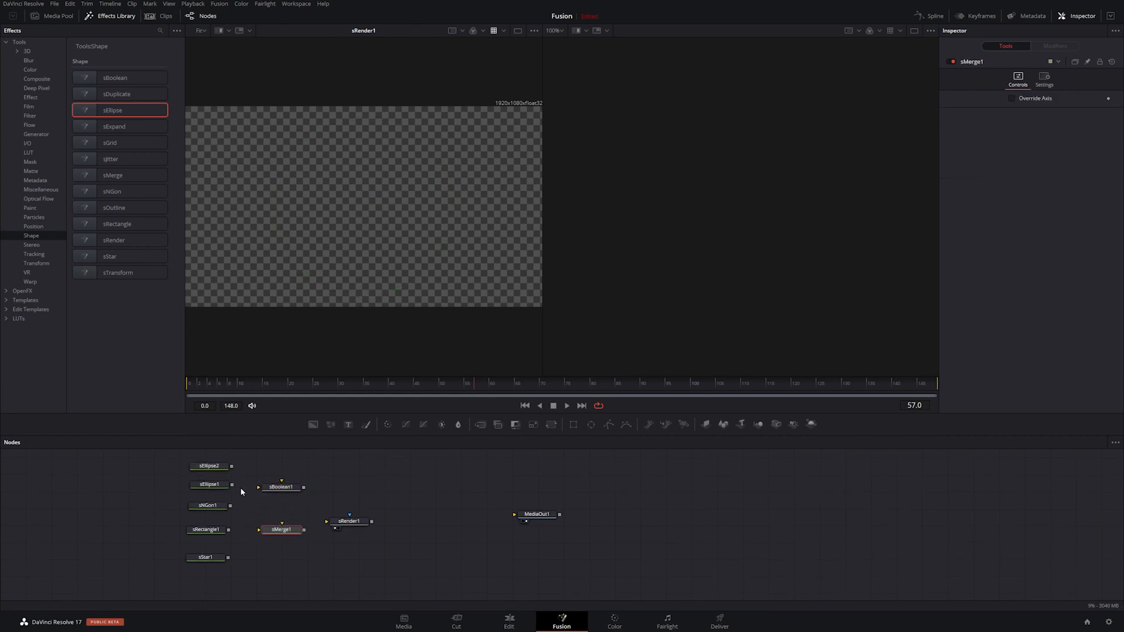
# - Connect sEllipse2 and sEllipse1 to sMerge1, and connect sMerge1 to sRender1
pyautogui.moveTo(232, 467); pyautogui.dragTo(258, 530)
pyautogui.moveTo(232, 486); pyautogui.dragTo(282, 532)
pyautogui.moveTo(304, 531); pyautogui.dragTo(339, 522)
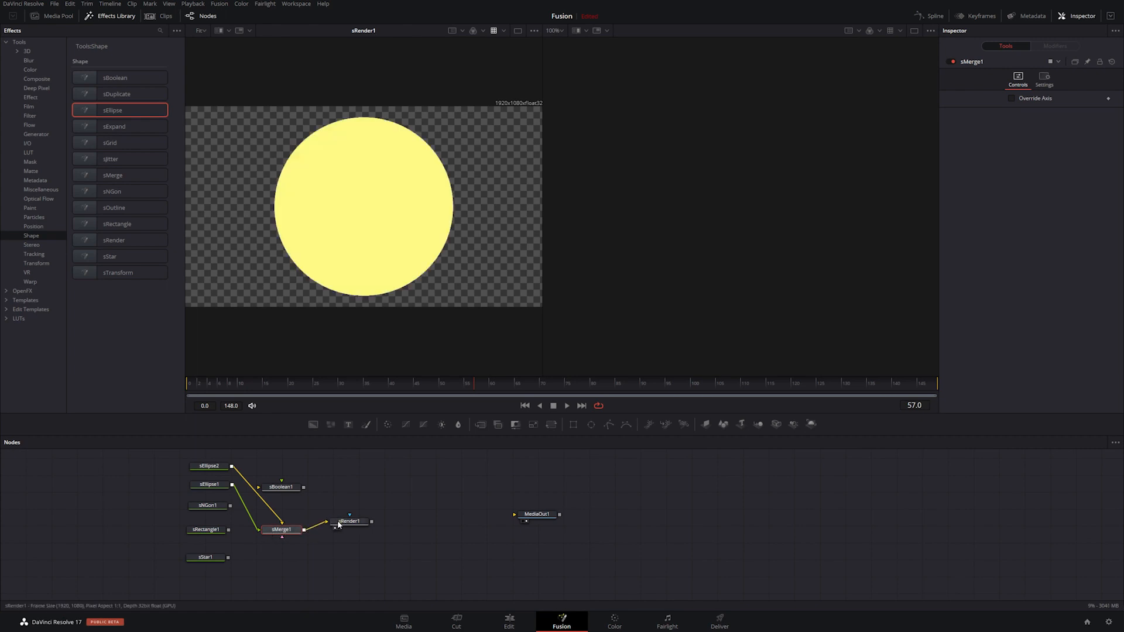
# - Move the two ellipses apart so they partly overlap, with sEllipse2 at an X offset of about -0.186 and a Y offset of about -0.002
pyautogui.click(205, 466)
pyautogui.moveTo(362, 208); pyautogui.dragTo(289, 205)
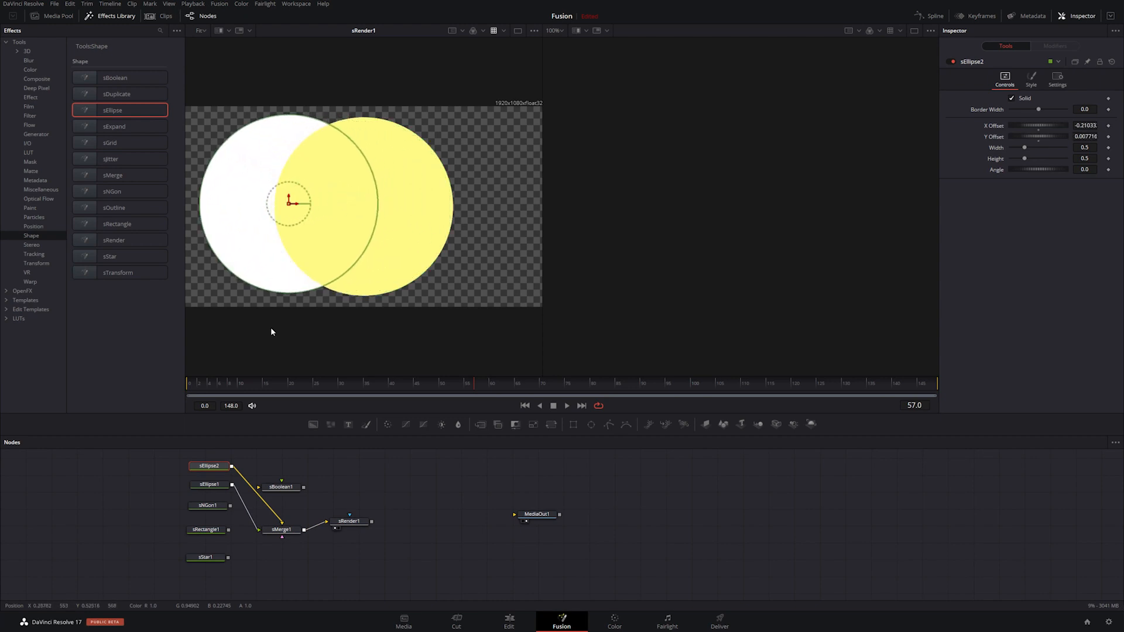
pyautogui.click(211, 486)
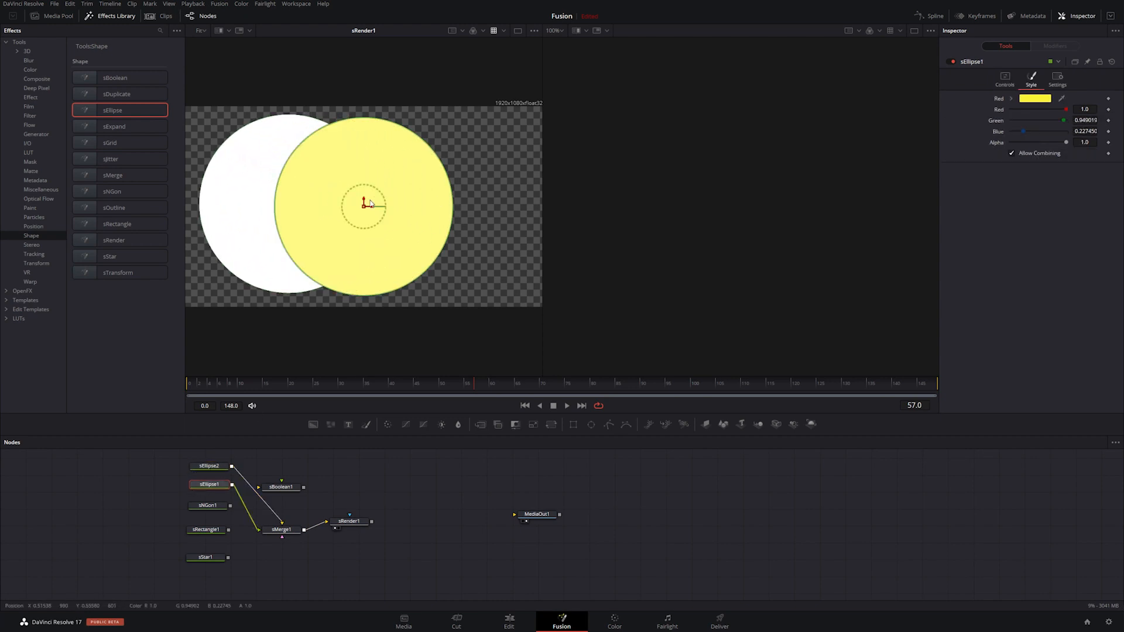
pyautogui.moveTo(364, 208); pyautogui.dragTo(405, 205)
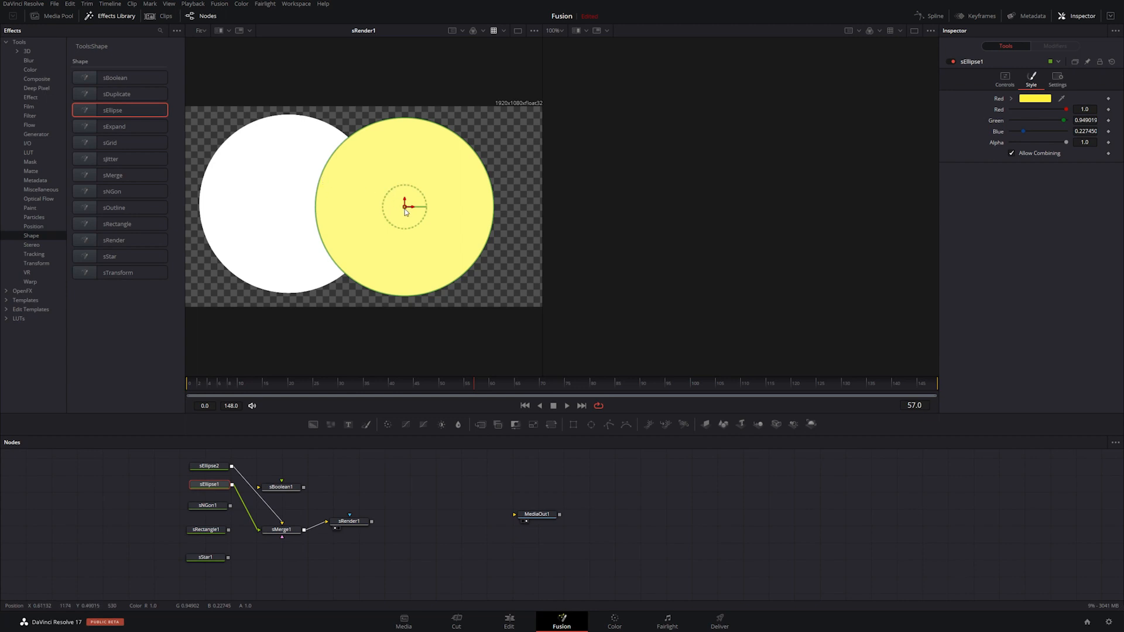
pyautogui.click(211, 466)
pyautogui.moveTo(290, 204); pyautogui.dragTo(298, 207)
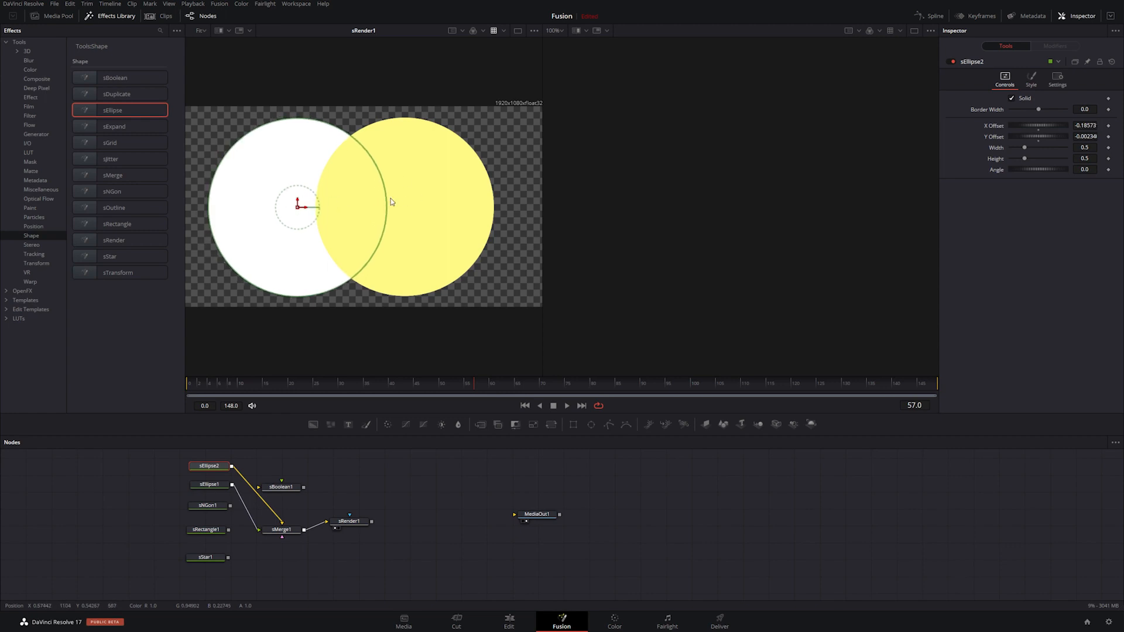
pyautogui.click(209, 484)
pyautogui.click(209, 466)
# - Disconnect sMerge1 and route both ellipses through sBoolean1 into sRender1
pyautogui.click(320, 525)
pyautogui.click(275, 513)
pyautogui.click(253, 520)
pyautogui.moveTo(232, 465); pyautogui.dragTo(326, 521)
pyautogui.click(286, 489)
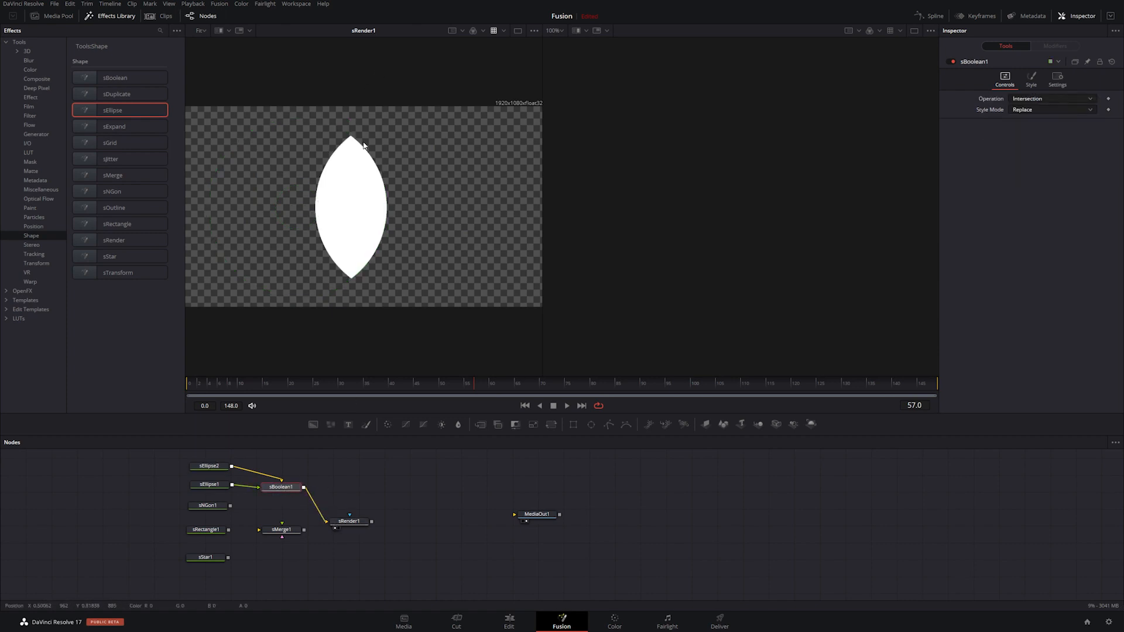
# - Select both ellipses and nudge each one, placing sEllipse2 at about -0.171 X offset and -0.010 Y offset
pyautogui.click(213, 468)
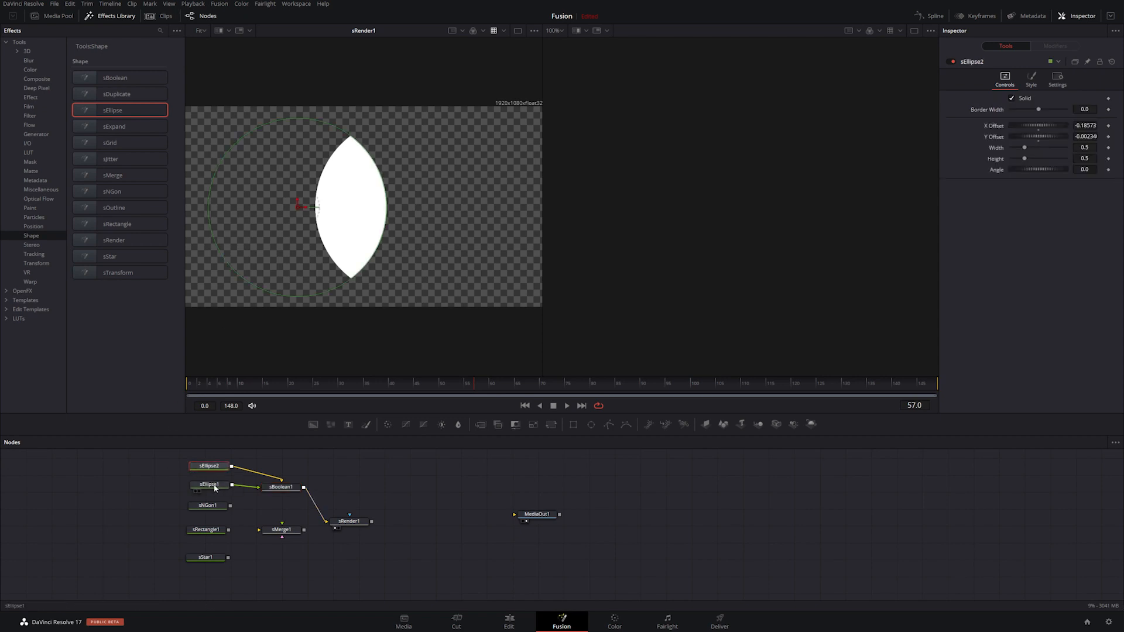
pyautogui.keyDown('ctrl'); pyautogui.click(213, 486); pyautogui.keyUp('ctrl')
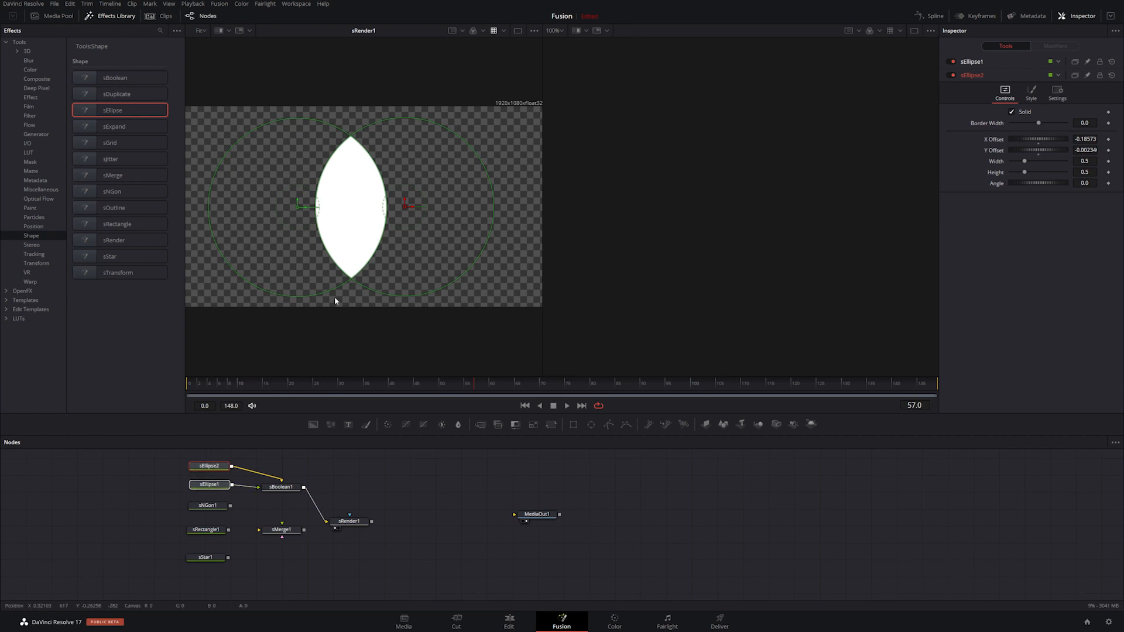
pyautogui.moveTo(296, 206)
pyautogui.mouseDown()
pyautogui.moveTo(317, 215)
pyautogui.moveTo(303, 213)
pyautogui.mouseUp()
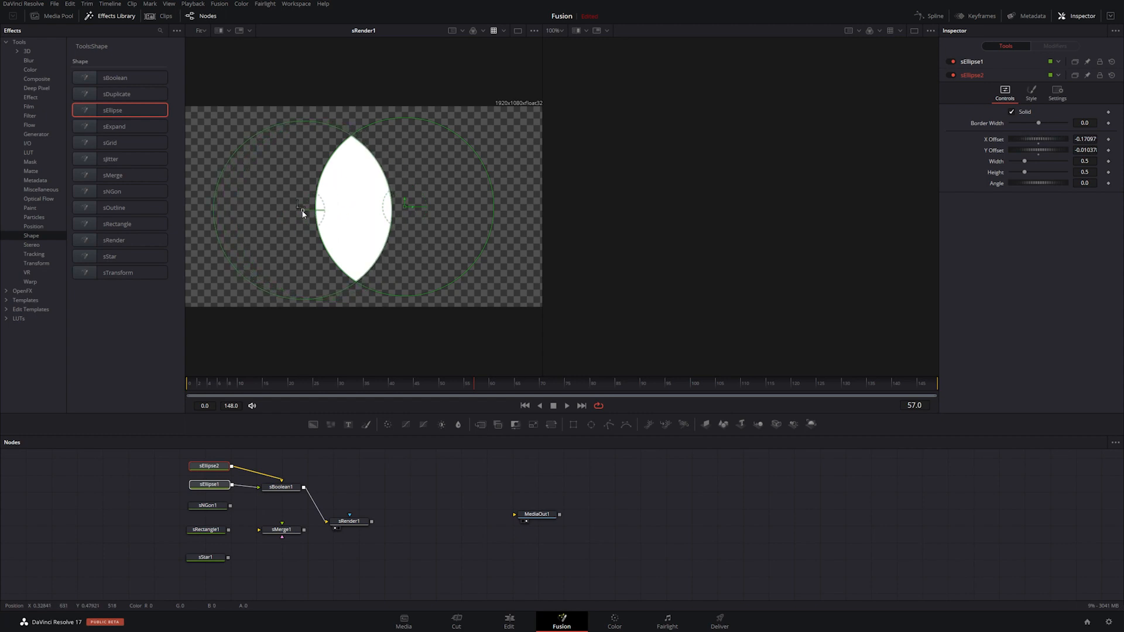
pyautogui.moveTo(406, 206)
pyautogui.mouseDown()
pyautogui.moveTo(451, 211)
pyautogui.moveTo(397, 213)
pyautogui.moveTo(415, 211)
pyautogui.mouseUp()
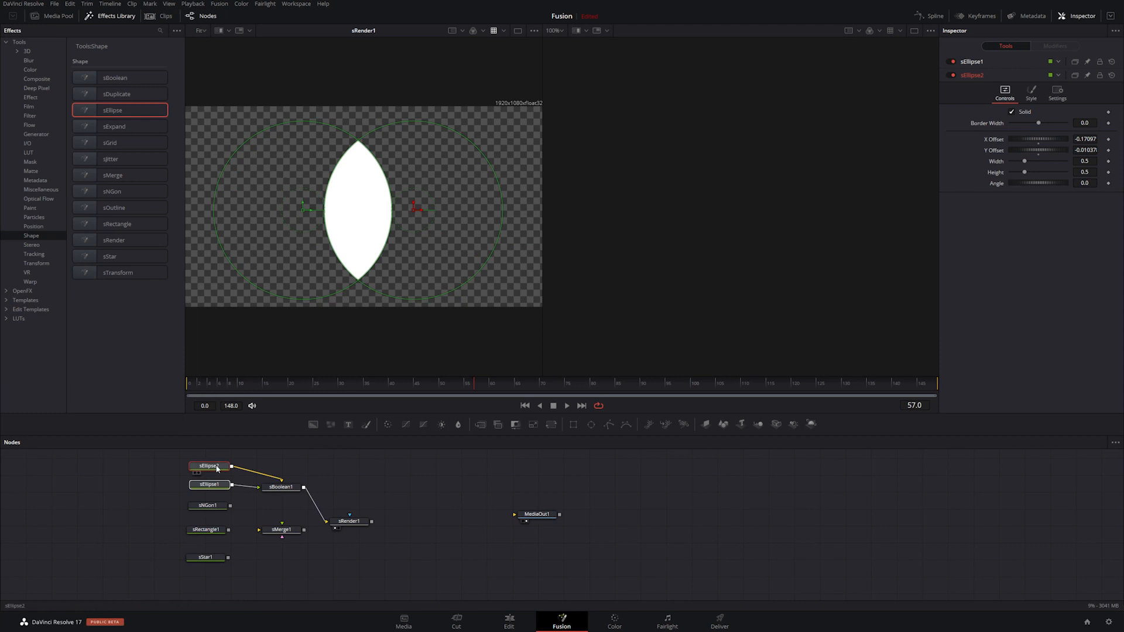
# - Colour the sBoolean1 shape yellow (#ffff37)
pyautogui.click(283, 490)
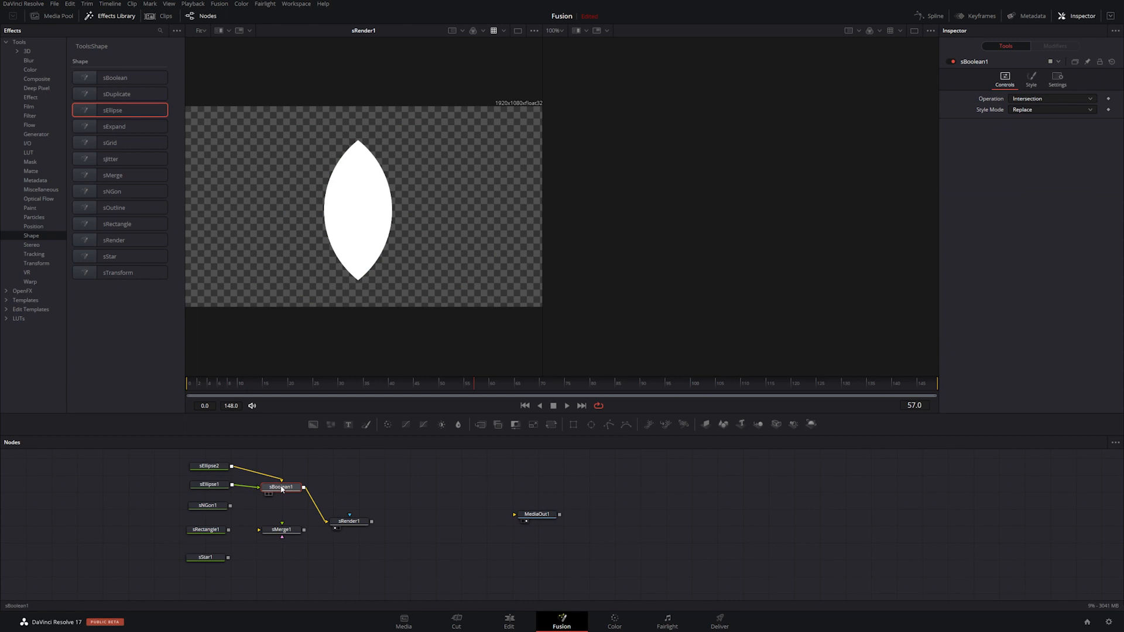
pyautogui.click(1032, 79)
pyautogui.click(1033, 99)
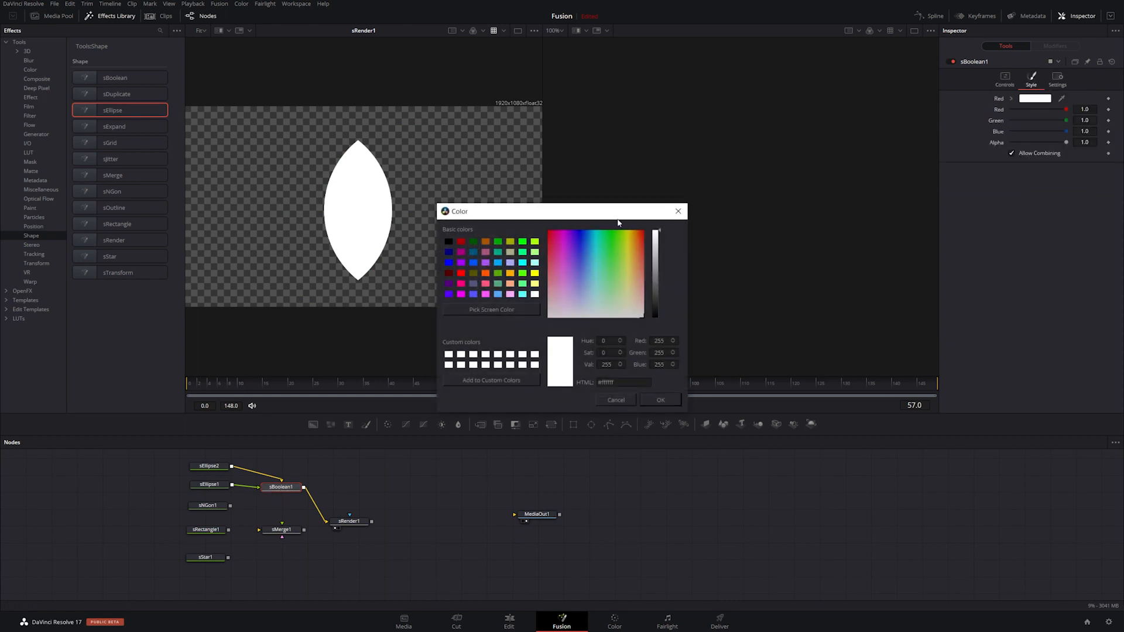
pyautogui.moveTo(599, 282)
pyautogui.mouseDown()
pyautogui.moveTo(612, 286)
pyautogui.moveTo(628, 250)
pyautogui.mouseUp()
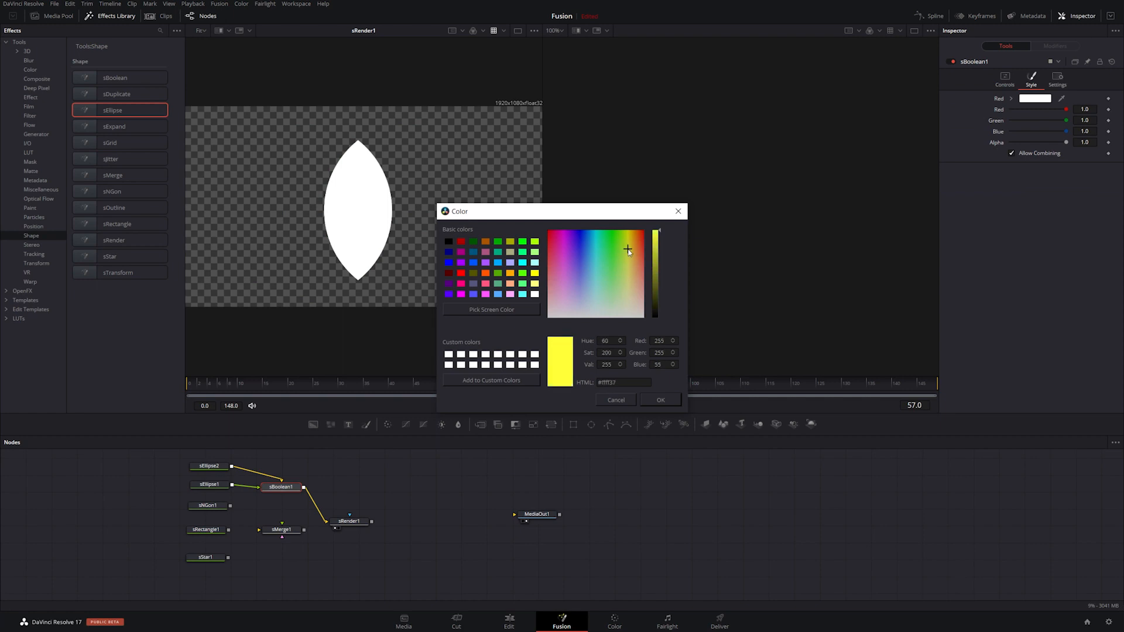
pyautogui.click(659, 404)
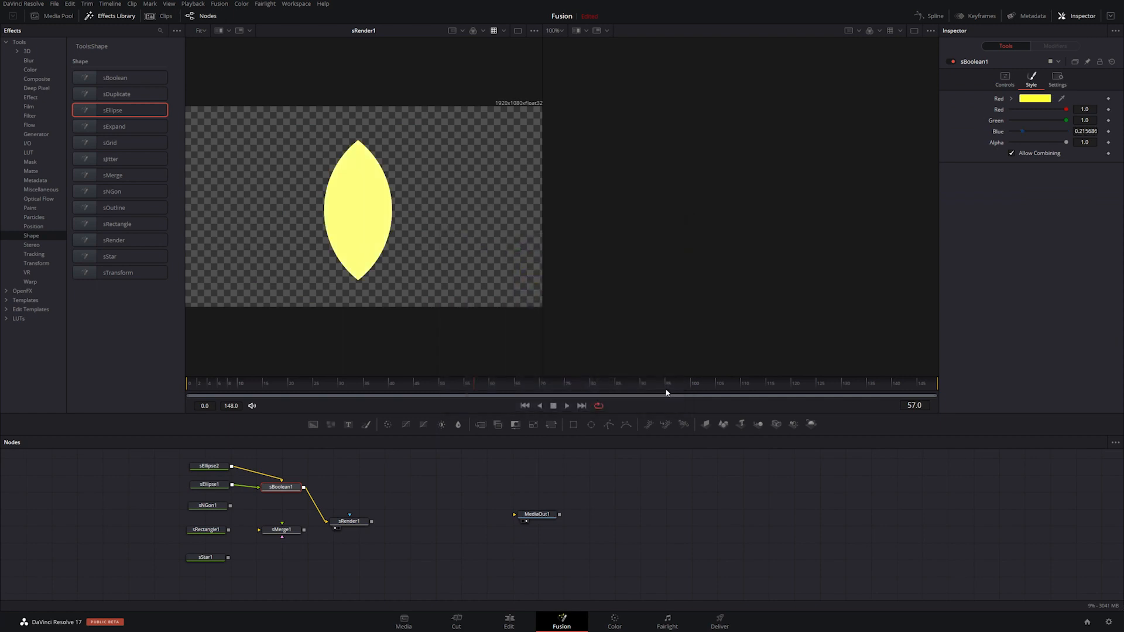
# - Try the Union operation on sBoolean1, and switch it to Subtract
pyautogui.click(1006, 80)
pyautogui.click(1030, 101)
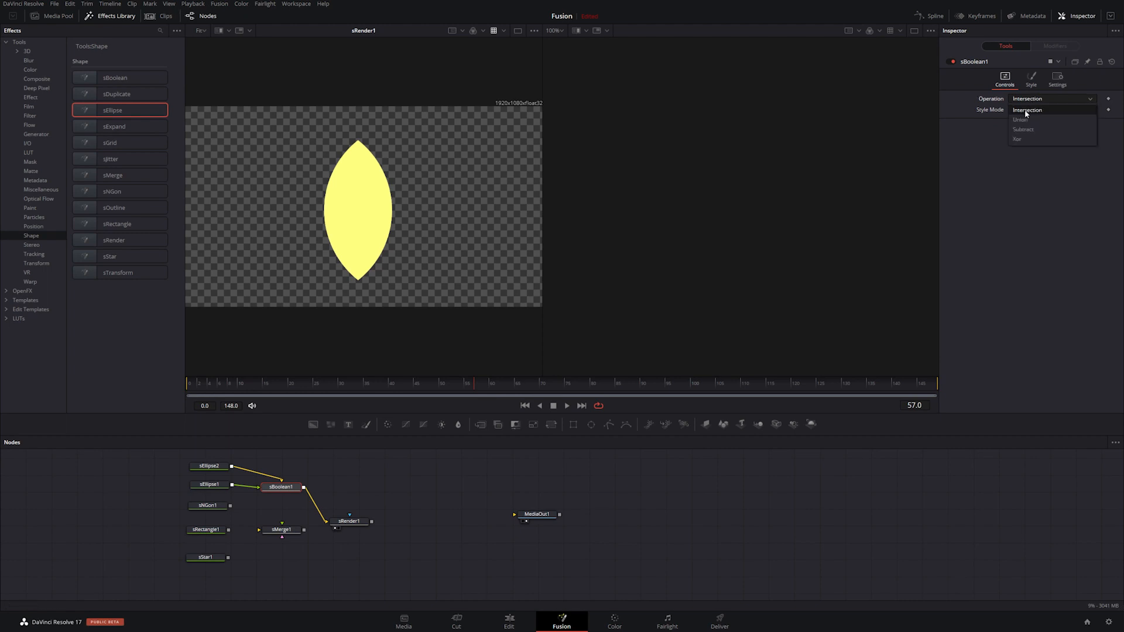
pyautogui.click(1023, 121)
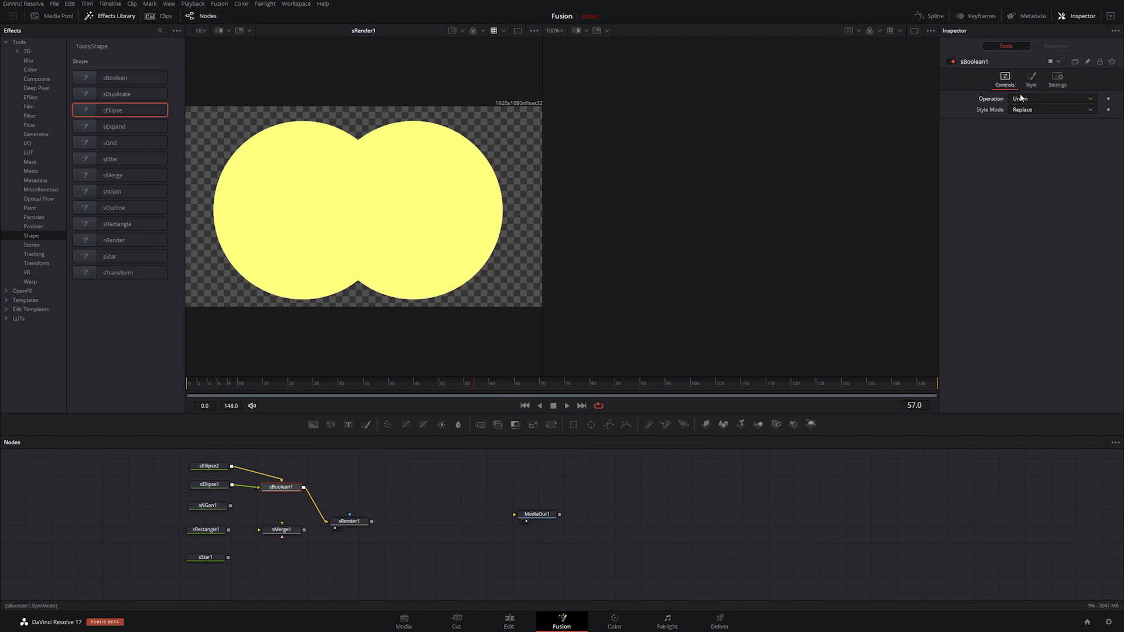
pyautogui.click(1026, 102)
pyautogui.click(1023, 129)
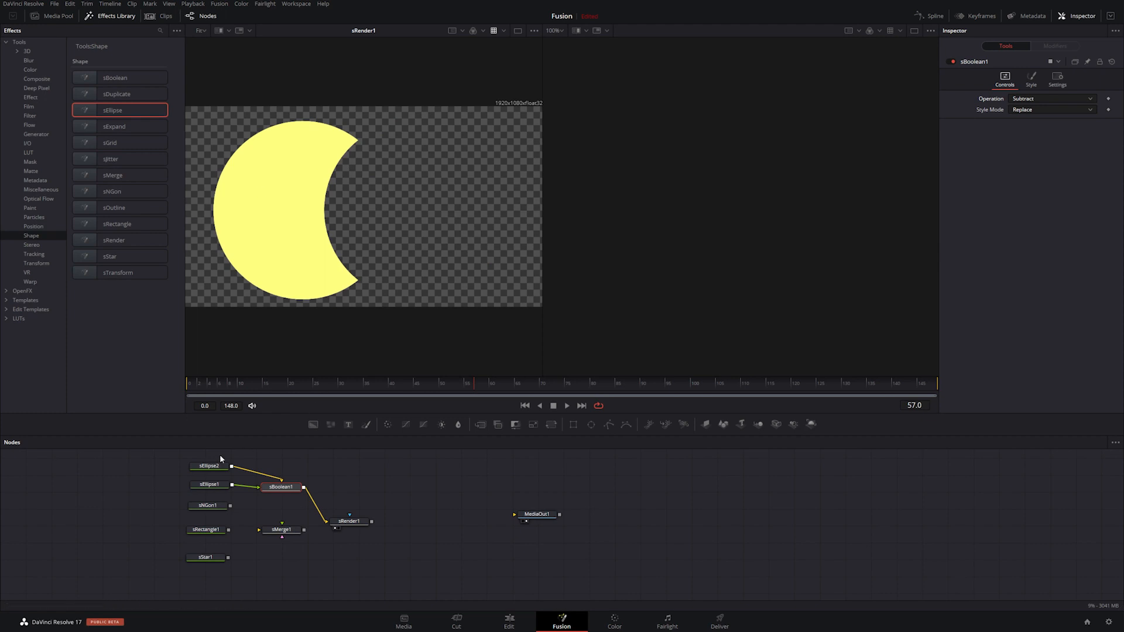
# - Shift sEllipse2 to an X offset of about 0.058 and set the sBoolean1 operation to Xor
pyautogui.click(208, 467)
pyautogui.moveTo(301, 214); pyautogui.dragTo(385, 210)
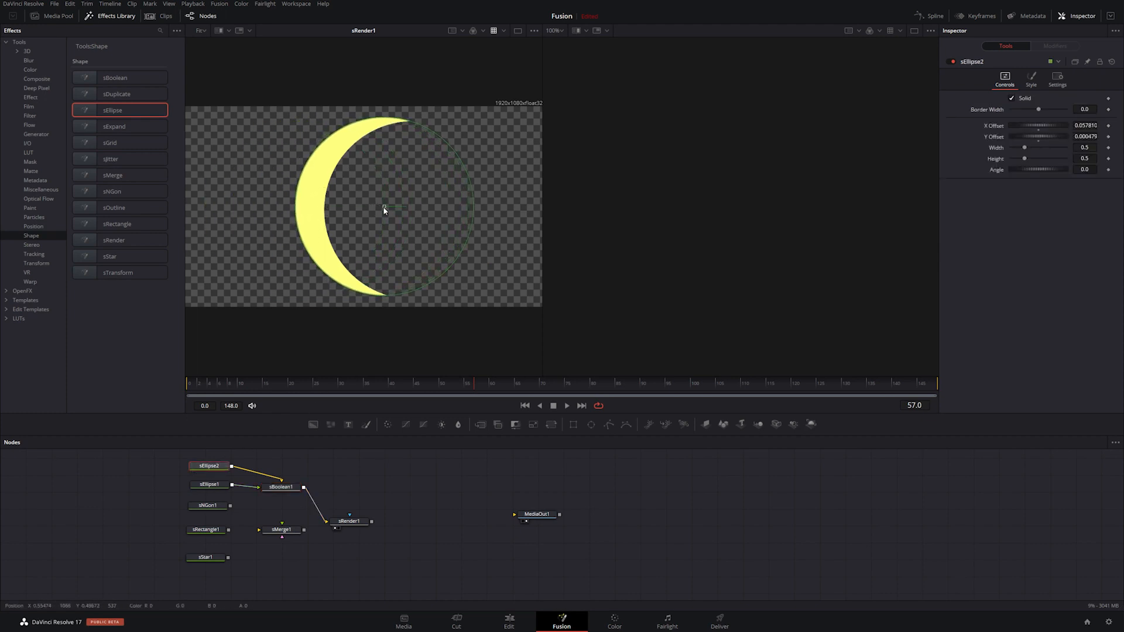
pyautogui.click(281, 487)
pyautogui.click(1031, 99)
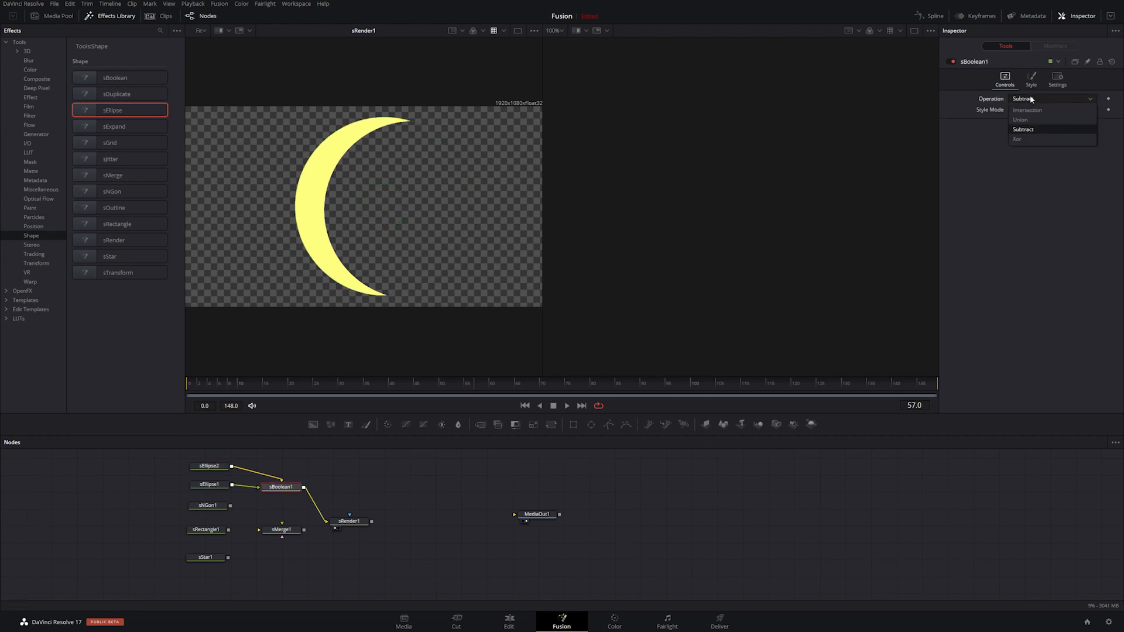
pyautogui.click(1026, 137)
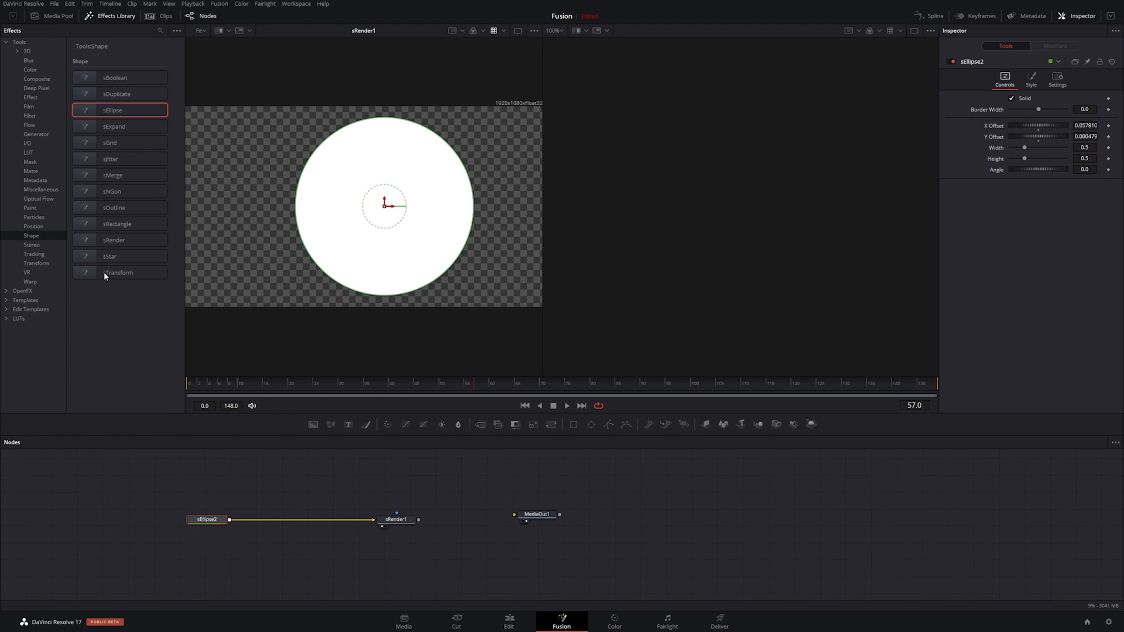
# - Search the tool list for "sTra" and insert an sTransform node between sEllipse2 and sRender1
pyautogui.moveTo(218, 523); pyautogui.dragTo(213, 523)
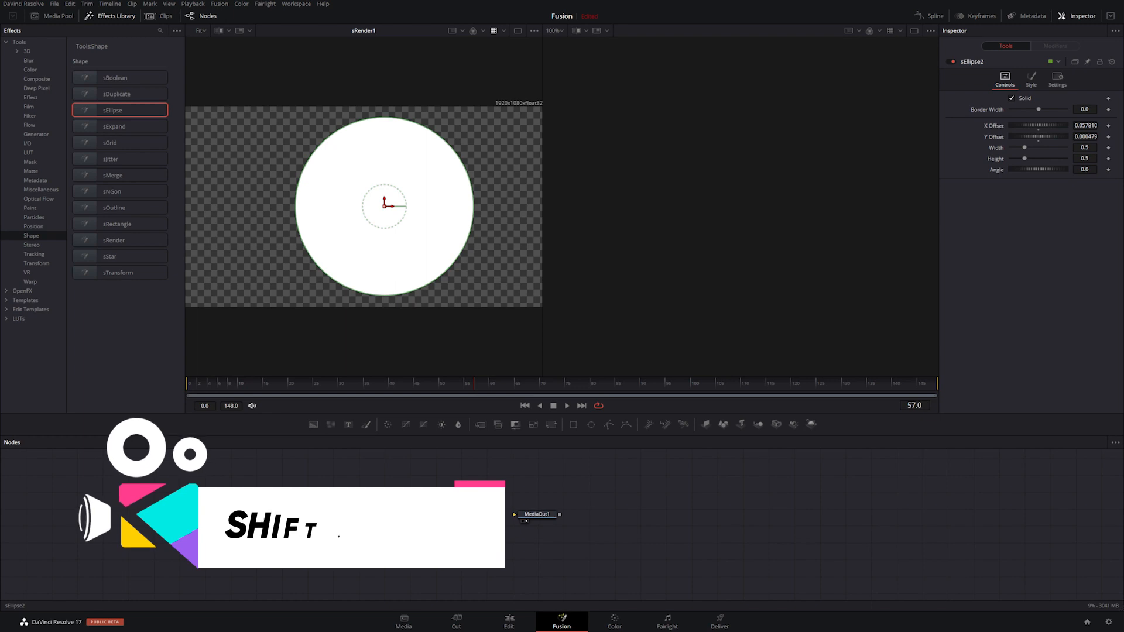
pyautogui.hotkey('shift', 'space')
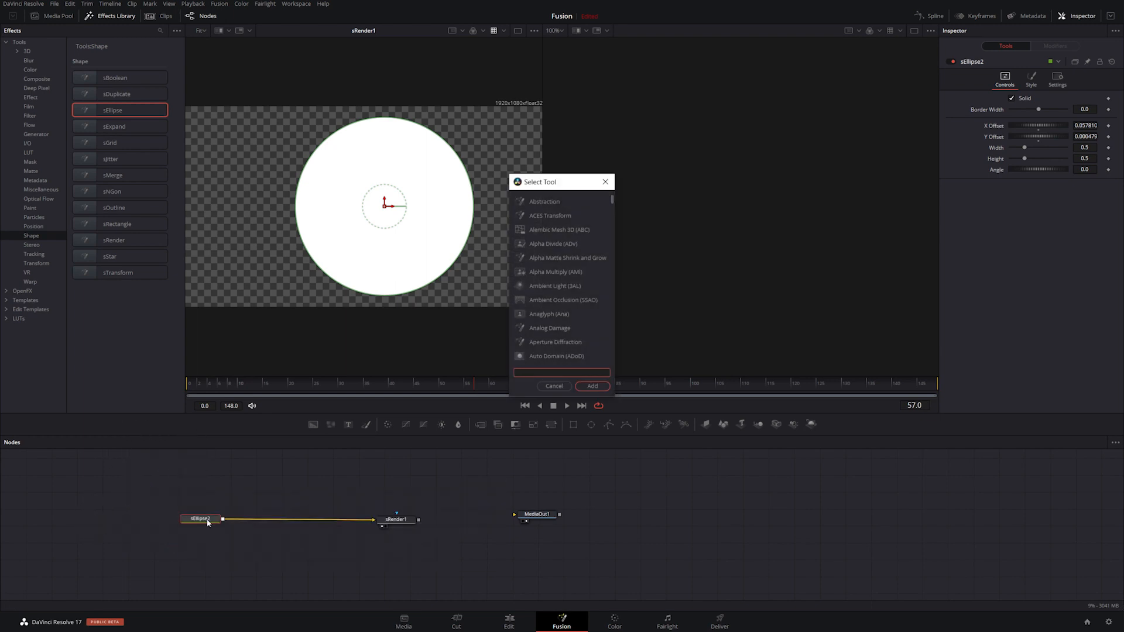
pyautogui.write('s')
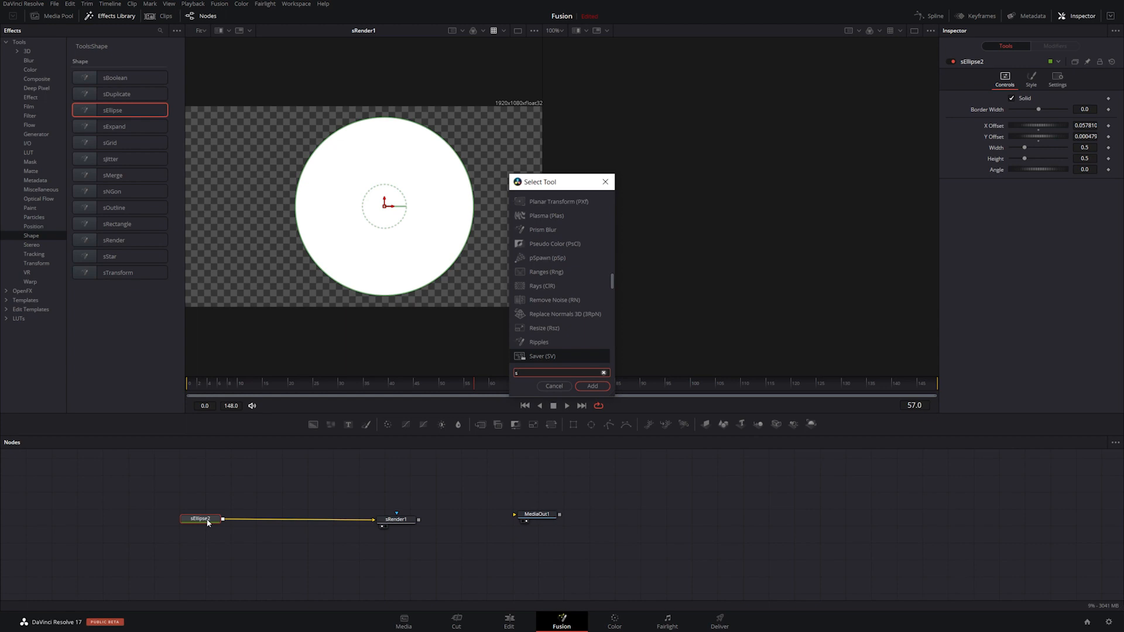
pyautogui.write('Tra')
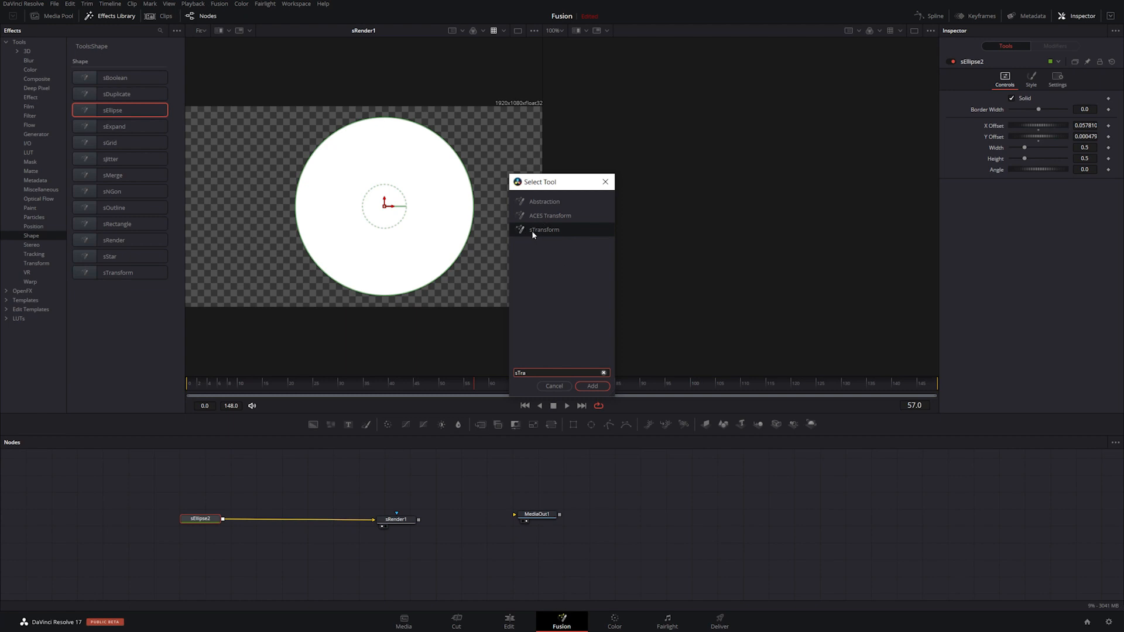
pyautogui.click(593, 386)
pyautogui.moveTo(255, 520); pyautogui.dragTo(286, 509)
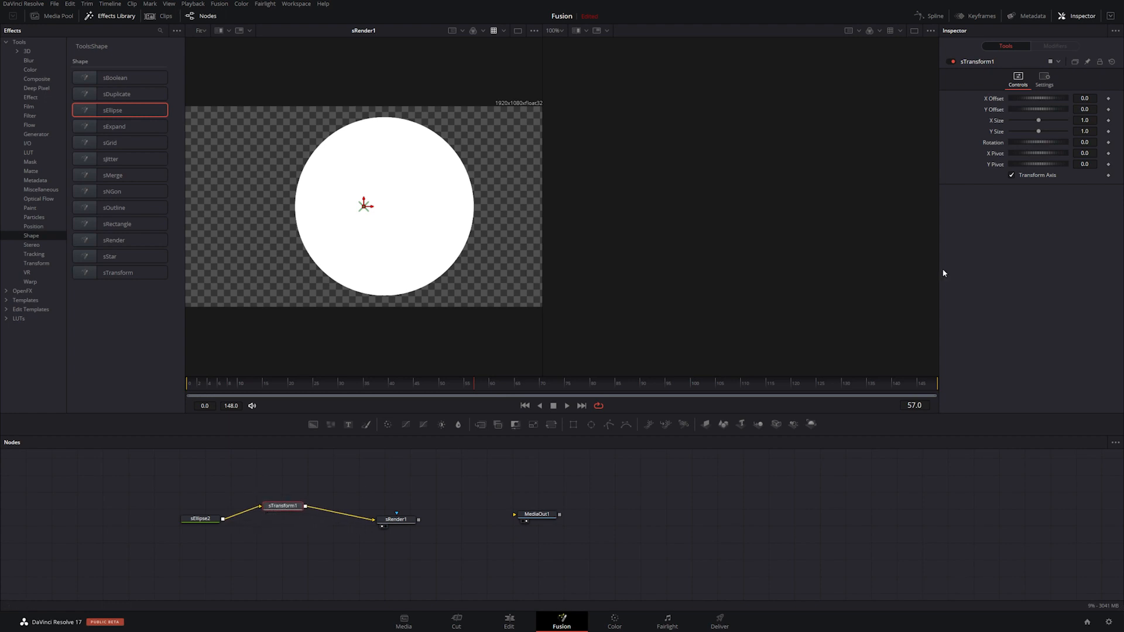
# - Try the sTransform1 controls, reset them to their defaults, and set X Size and Y Size to 0.1
pyautogui.moveTo(1025, 96); pyautogui.dragTo(1036, 154)
pyautogui.click(1112, 61)
pyautogui.moveTo(1095, 119); pyautogui.dragTo(1090, 119)
pyautogui.doubleClick(1084, 120)
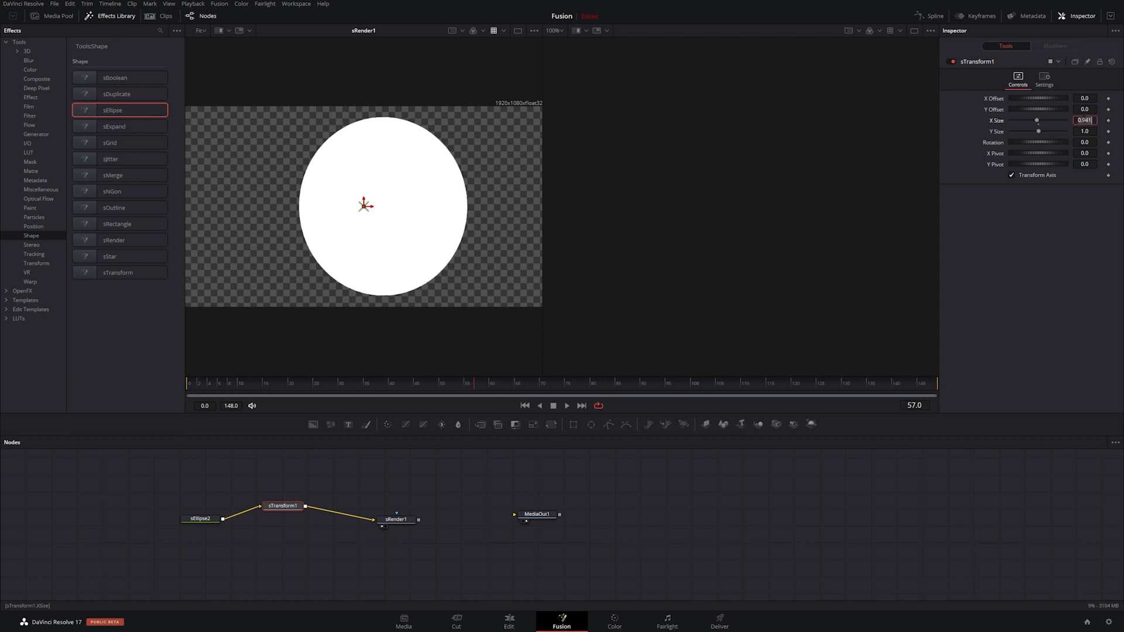
pyautogui.write('0.1')
pyautogui.press('Return')
pyautogui.press('Tab')
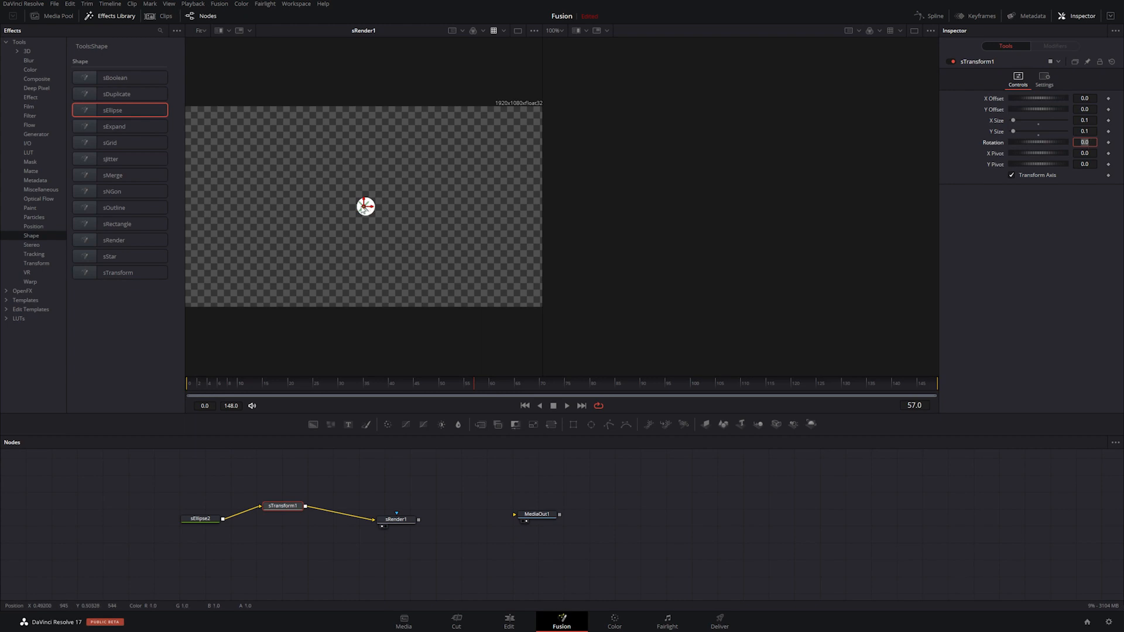
# - Make room in the node chain and insert an sGrid node between sTransform1 and sRender1
pyautogui.moveTo(396, 521); pyautogui.dragTo(435, 516)
pyautogui.moveTo(284, 510); pyautogui.dragTo(263, 524)
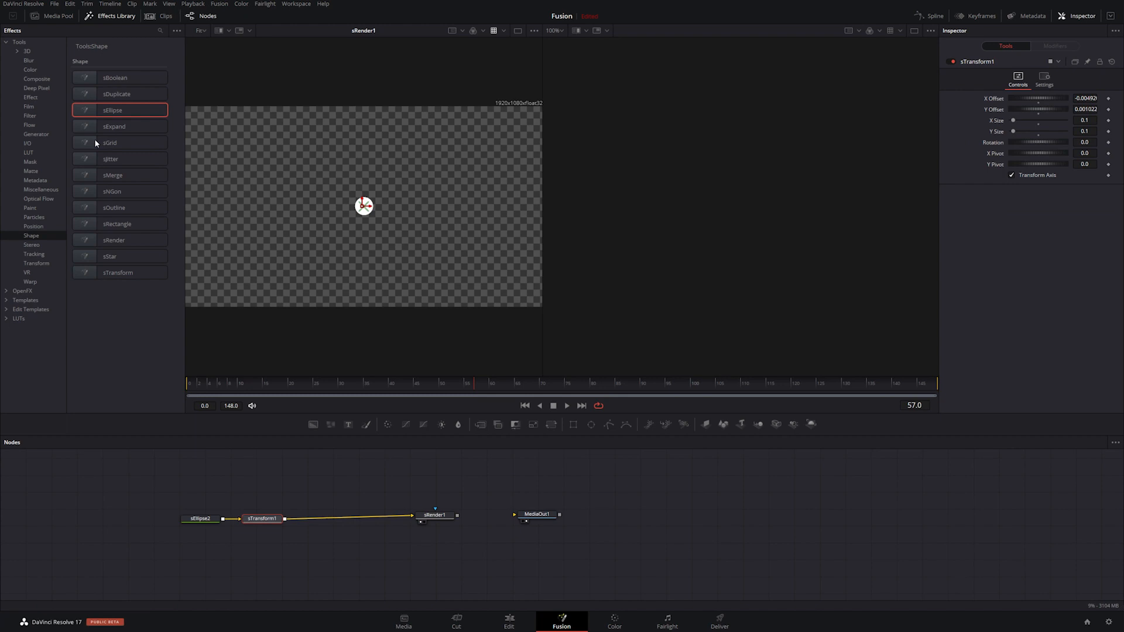
pyautogui.moveTo(86, 142); pyautogui.dragTo(332, 527)
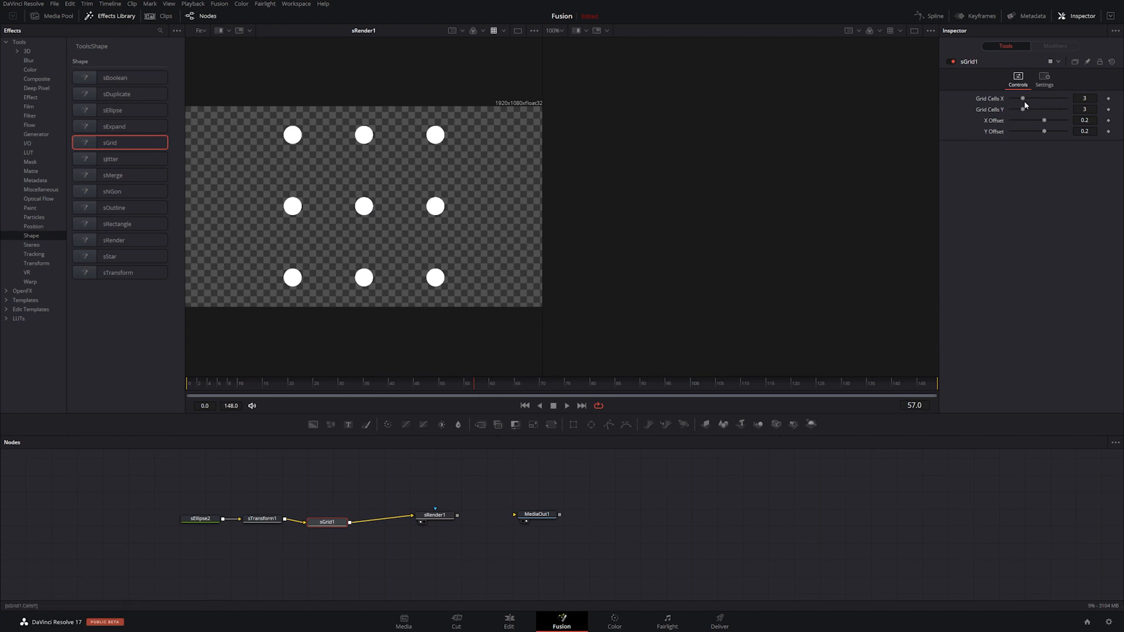
# - Set sGrid1 to 20 by 20 grid cells with an X Offset of -0.08 and a Y Offset of 0.1
pyautogui.moveTo(1027, 99); pyautogui.dragTo(1057, 117)
pyautogui.doubleClick(1074, 98)
pyautogui.write('20')
pyautogui.press('Tab')
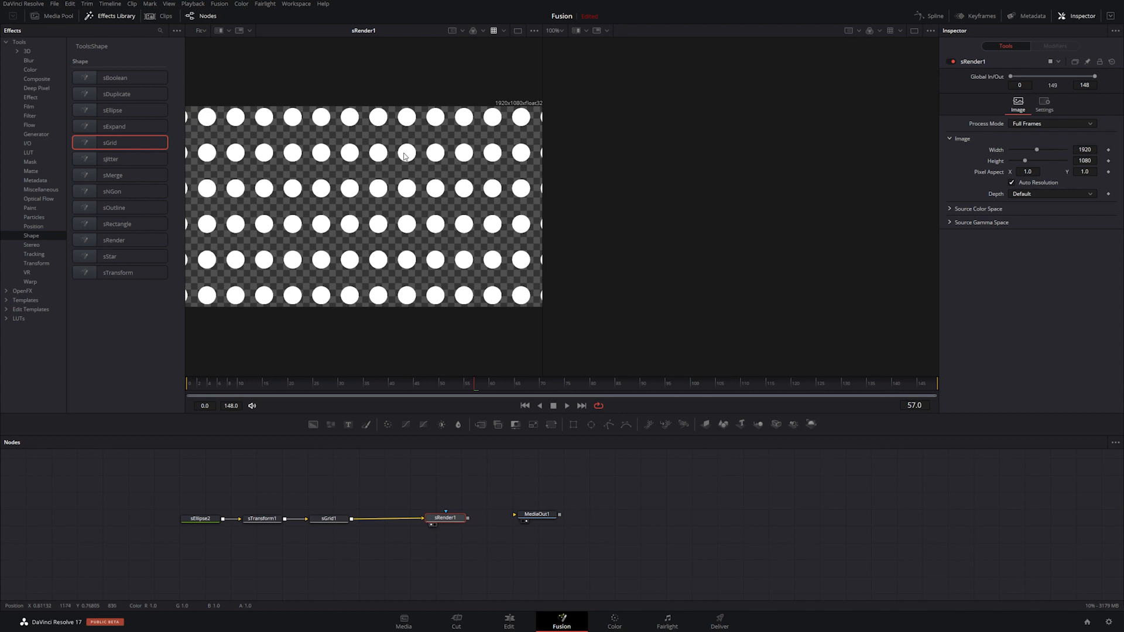
# - Insert a second sTransform node between sGrid1 and sRender1, and shift sTransform1 to an X Offset of 0.082
pyautogui.click(334, 521)
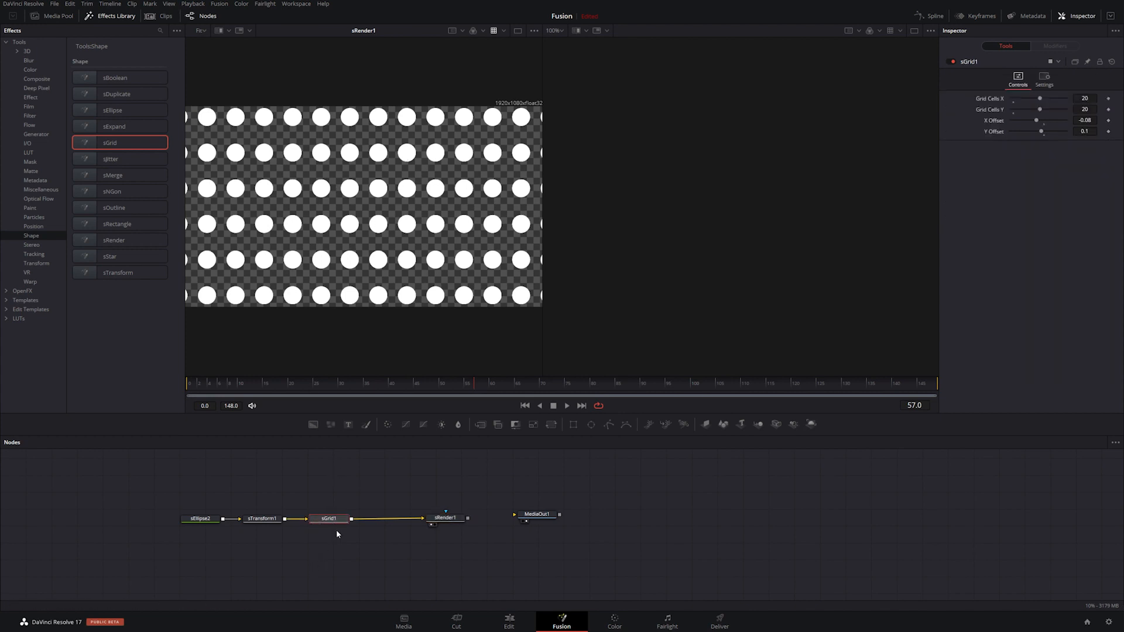
pyautogui.moveTo(120, 279); pyautogui.dragTo(387, 507)
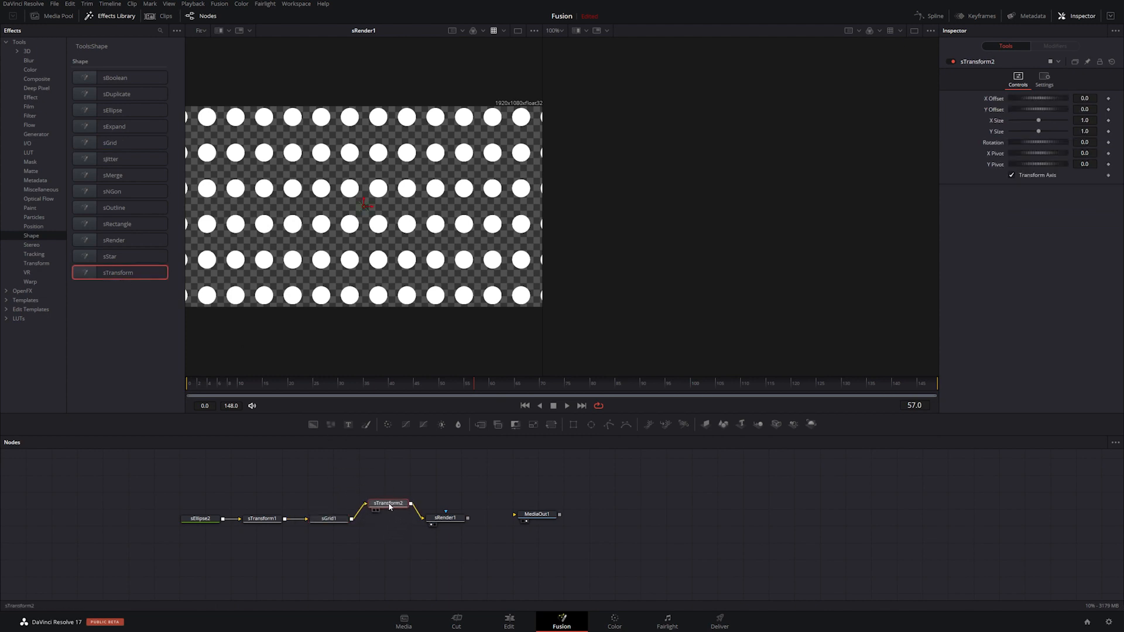
pyautogui.click(263, 519)
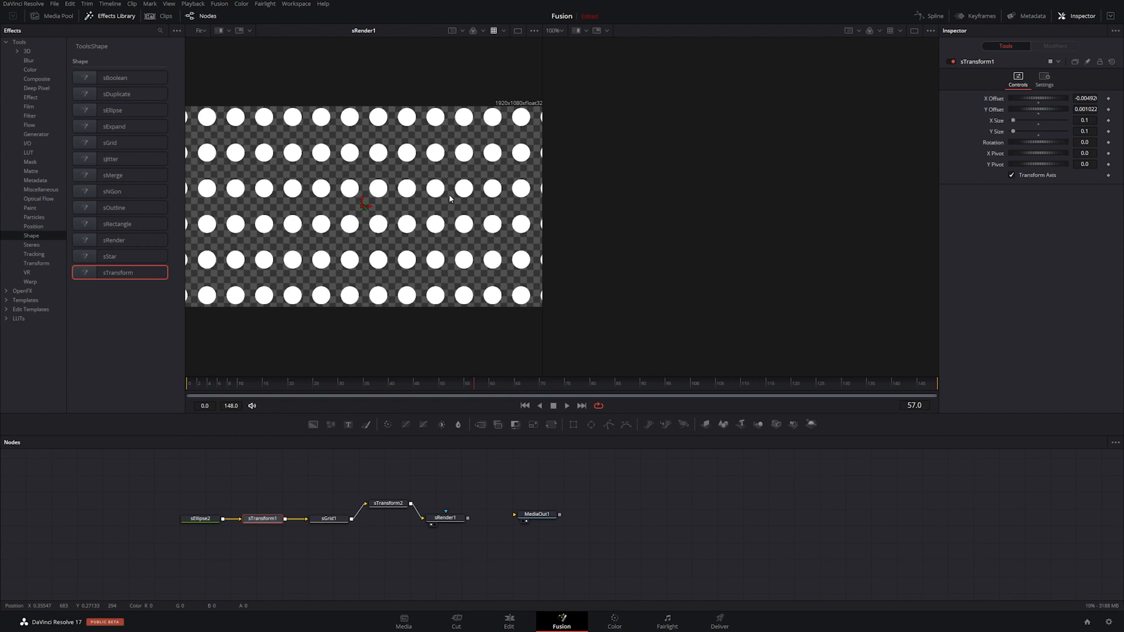
pyautogui.moveTo(1039, 101); pyautogui.dragTo(1015, 123)
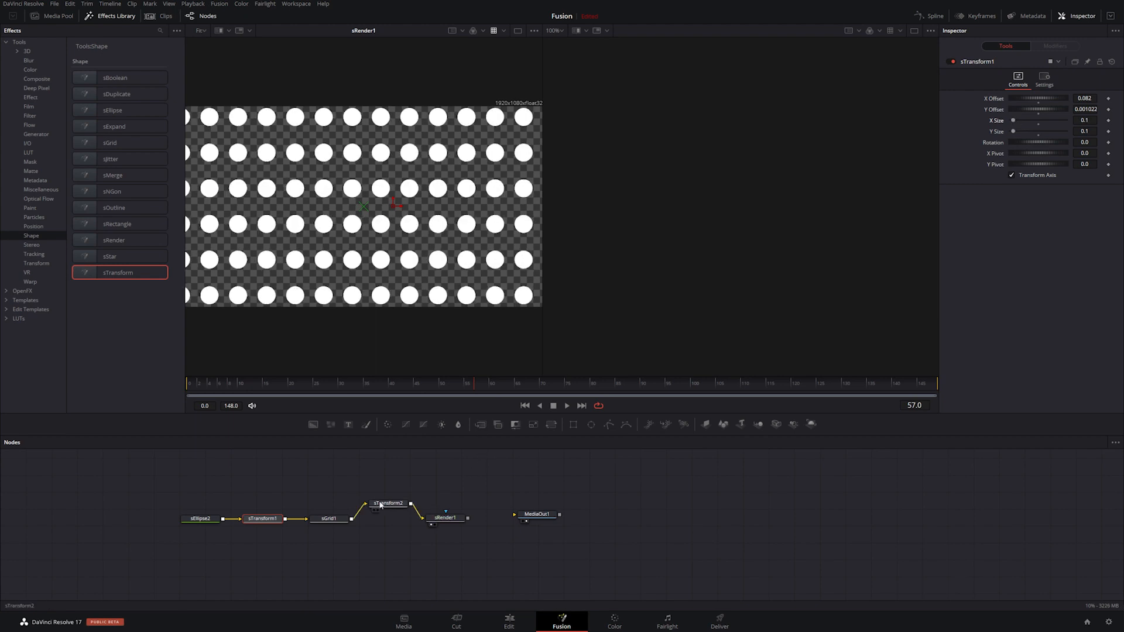
# - Rearrange the node chain by raising sTransform1, lowering sGrid1 slightly and moving sTransform2 closer to sRender1
pyautogui.moveTo(263, 518); pyautogui.dragTo(264, 493)
pyautogui.moveTo(389, 502); pyautogui.dragTo(389, 491)
pyautogui.moveTo(319, 523); pyautogui.dragTo(322, 529)
pyautogui.moveTo(394, 494); pyautogui.dragTo(406, 505)
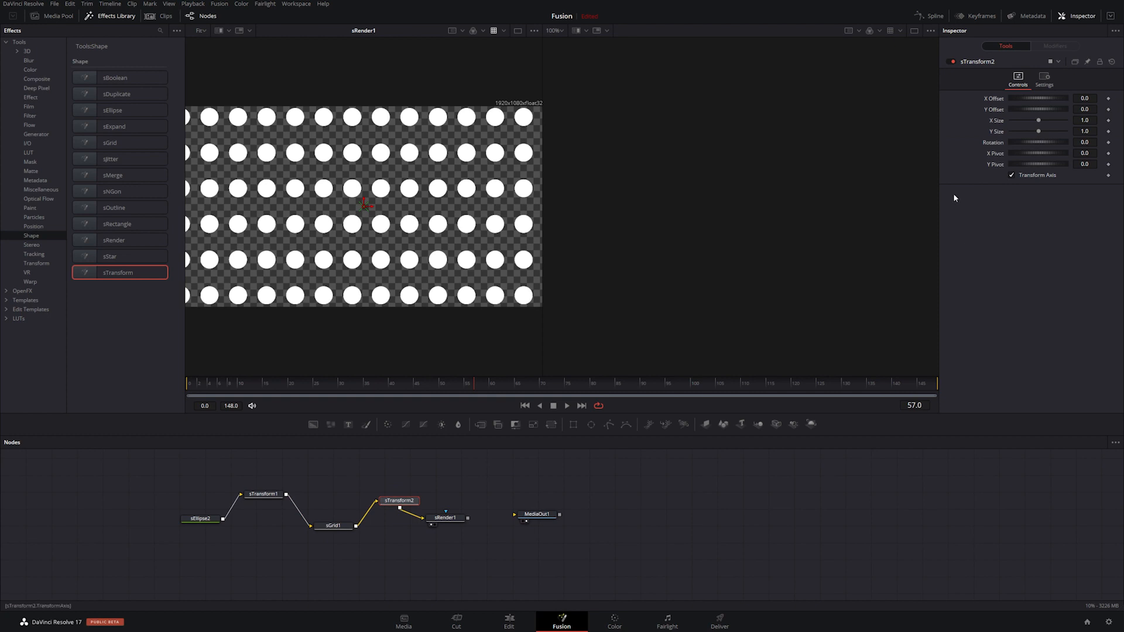
# - Set sTransform2's X Size and Y Size to 0.5, and increase sGrid1 to 29 by 21 grid cells
pyautogui.moveTo(1037, 122)
pyautogui.mouseDown()
pyautogui.moveTo(1020, 121)
pyautogui.moveTo(1032, 135)
pyautogui.mouseUp()
pyautogui.doubleClick(1084, 120)
pyautogui.write('0.5')
pyautogui.press('Tab')
pyautogui.write('0.5')
pyautogui.press('Tab')
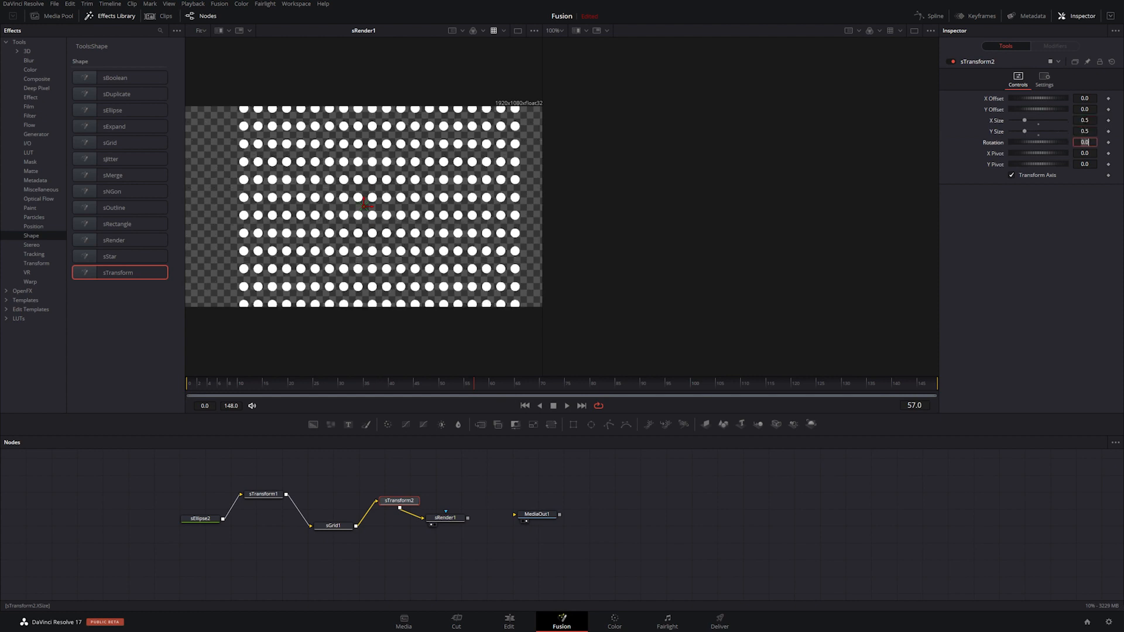
pyautogui.click(338, 529)
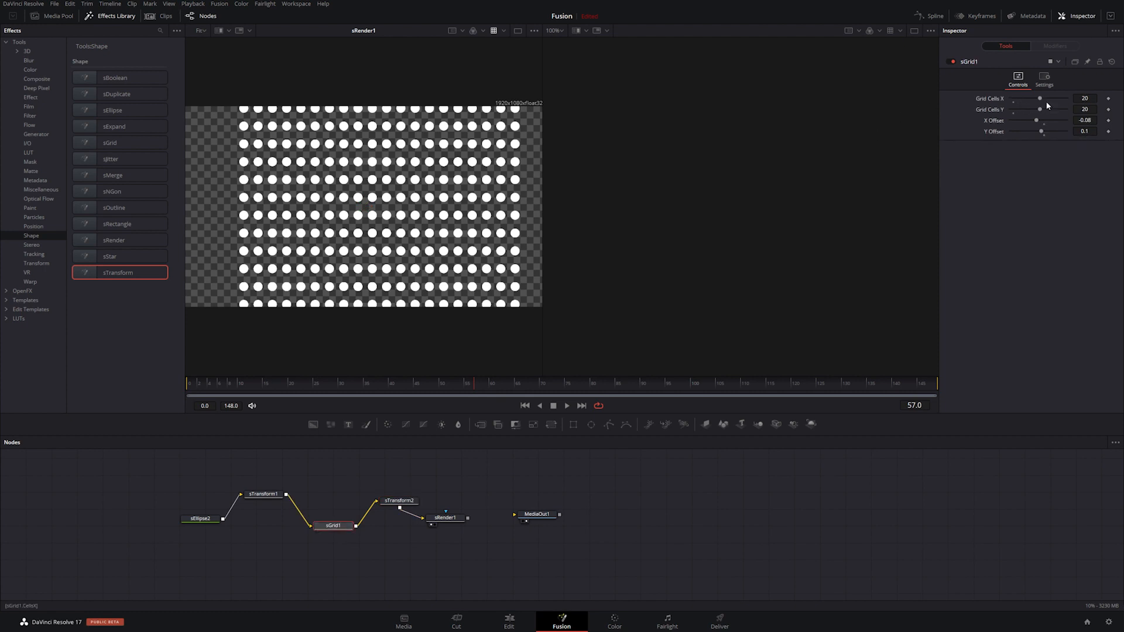
pyautogui.moveTo(1040, 98)
pyautogui.mouseDown()
pyautogui.moveTo(1055, 98)
pyautogui.moveTo(1045, 111)
pyautogui.mouseUp()
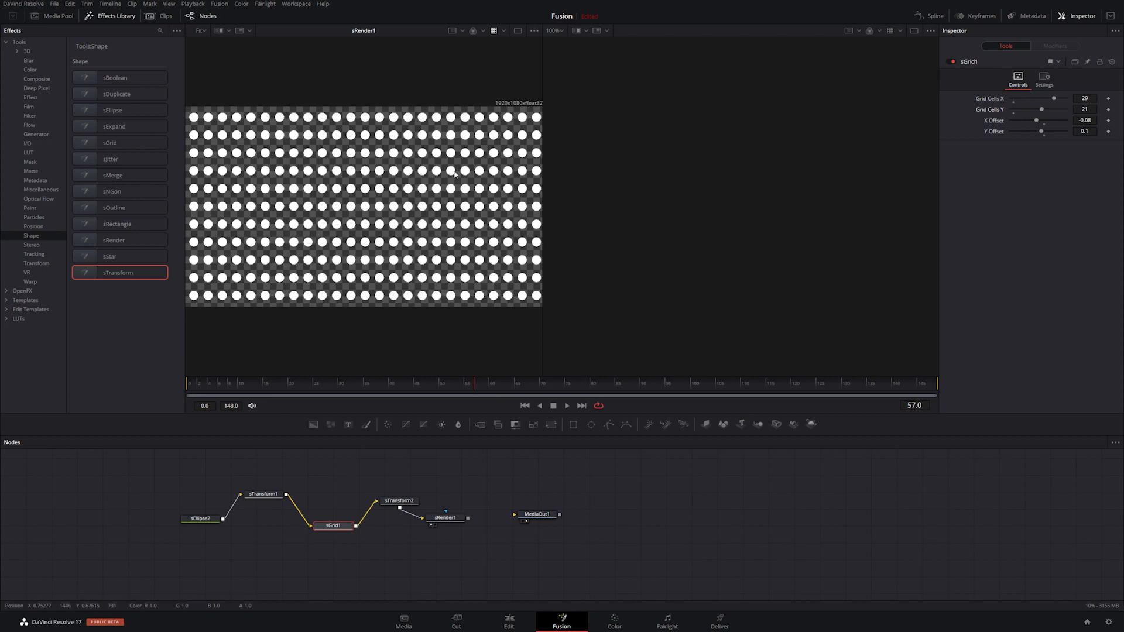
# - Move sRender1 away from the chain and insert an sJitter node between sTransform2 and sRender1
pyautogui.moveTo(445, 517); pyautogui.dragTo(495, 542)
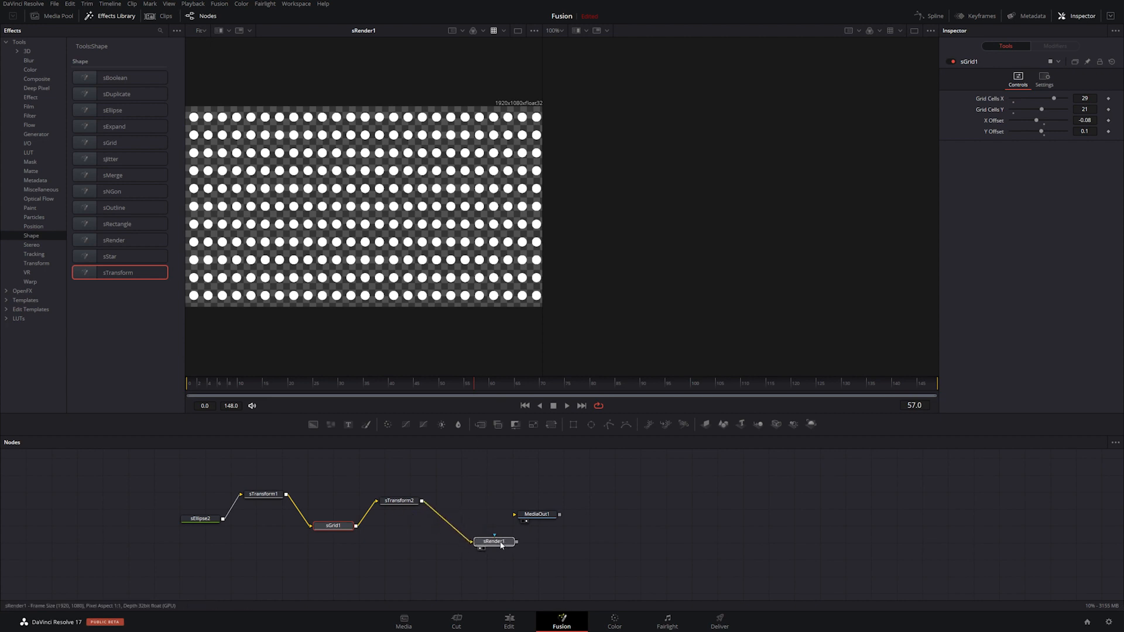
pyautogui.click(110, 162)
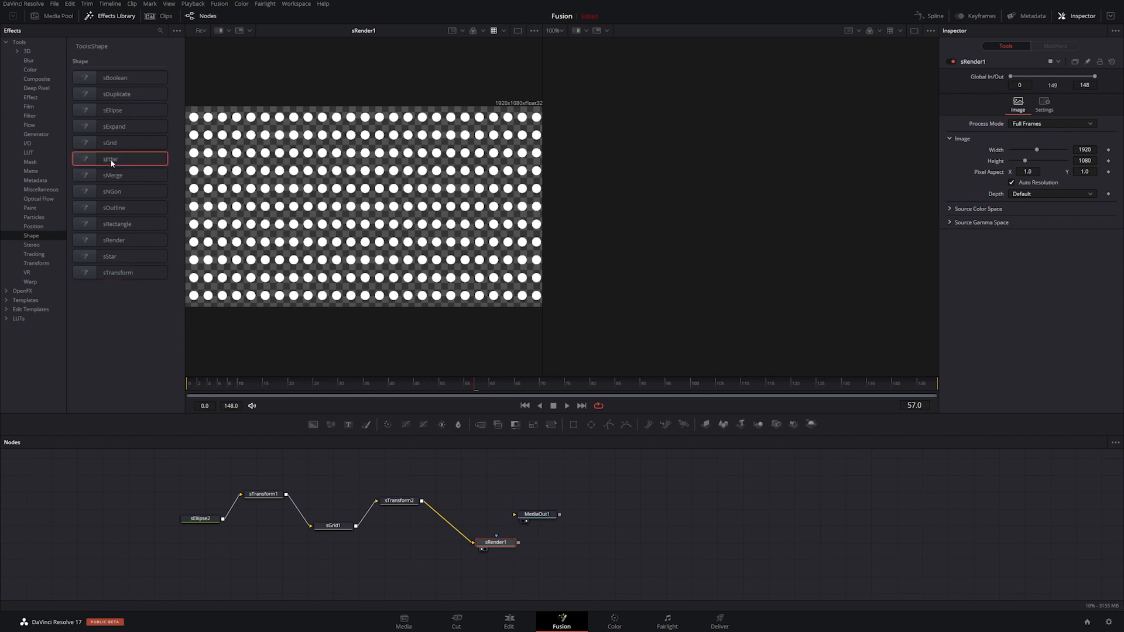
pyautogui.moveTo(420, 440); pyautogui.dragTo(469, 485)
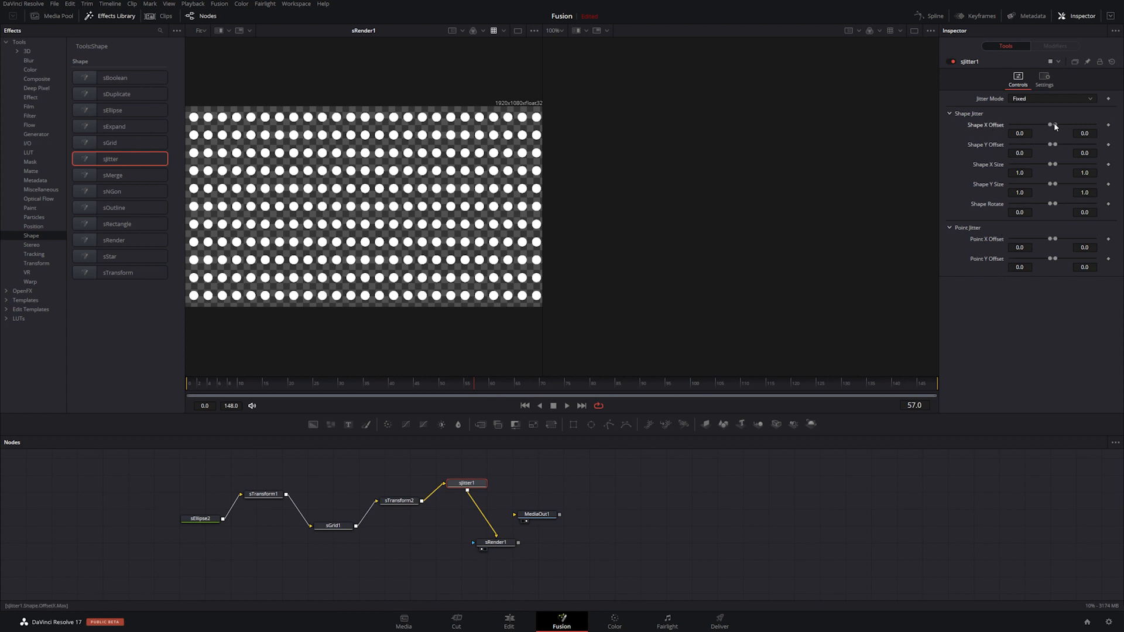
# - Set sJitter1's Shape X Offset range to -0.0133 to 0.0244 and scrub the timeline to check the motion
pyautogui.moveTo(1057, 125); pyautogui.dragTo(1029, 125)
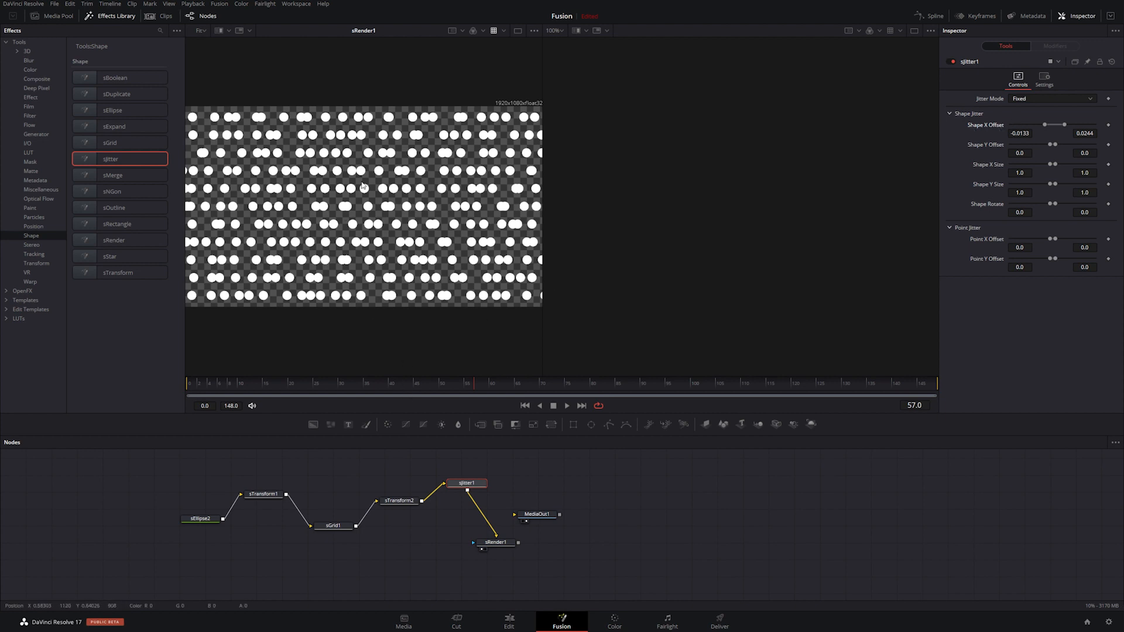
pyautogui.moveTo(418, 385); pyautogui.dragTo(566, 386)
pyautogui.moveTo(328, 400); pyautogui.dragTo(498, 381)
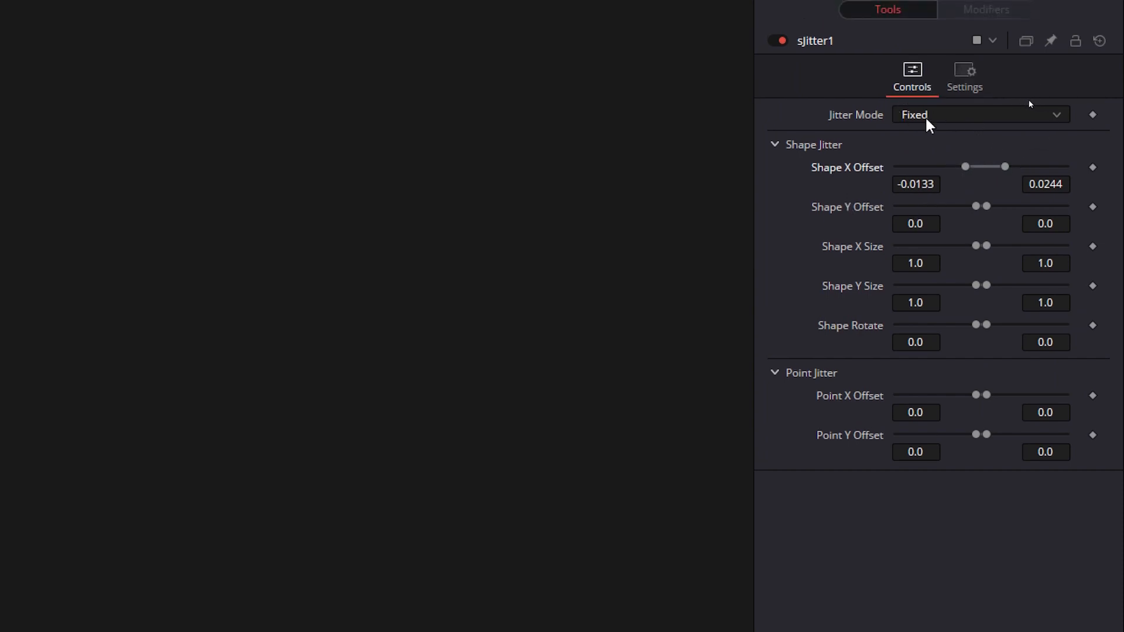
# - Switch sJitter1 to Random mode, widen Shape X Offset to -0.03 to 0.0333, and preview the playback
pyautogui.click(952, 100)
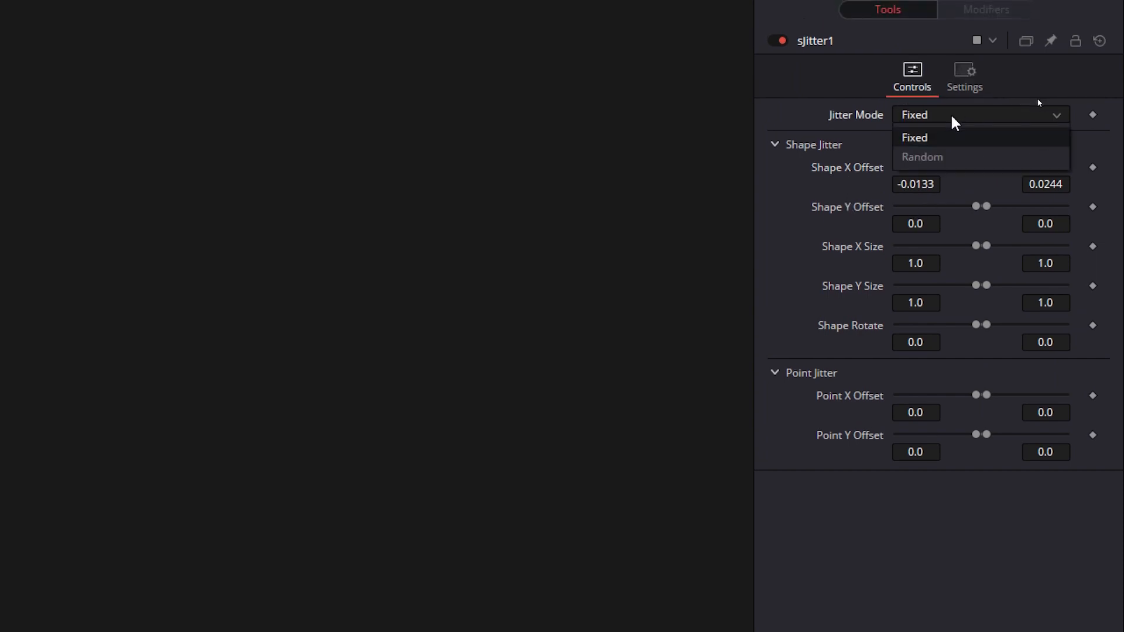
pyautogui.click(936, 158)
pyautogui.moveTo(965, 168); pyautogui.dragTo(1014, 166)
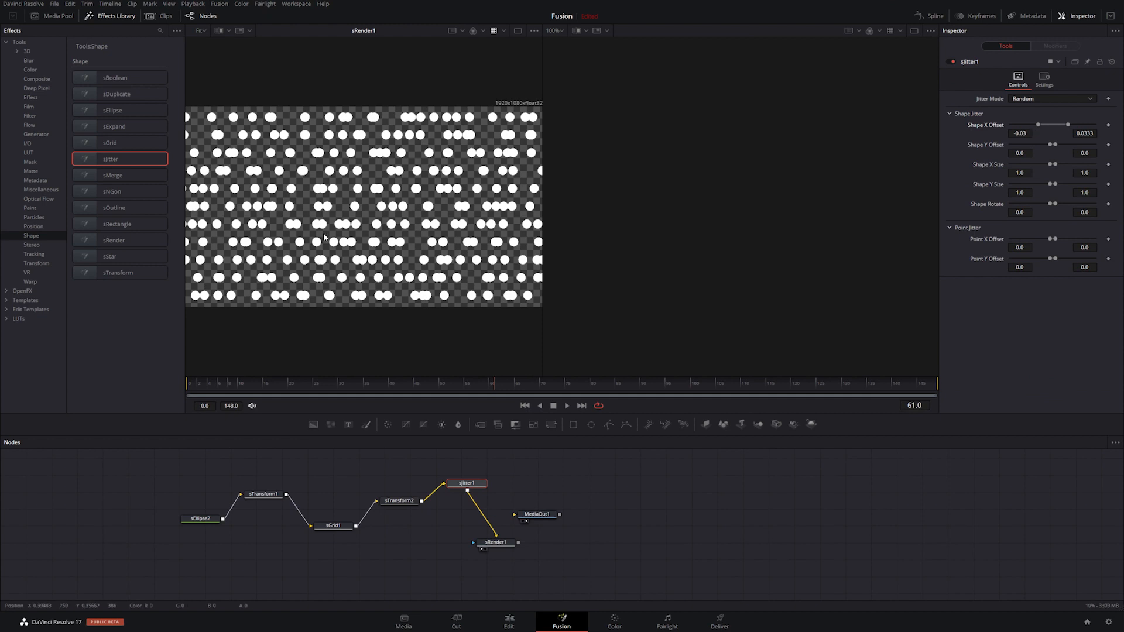
pyautogui.press('space')
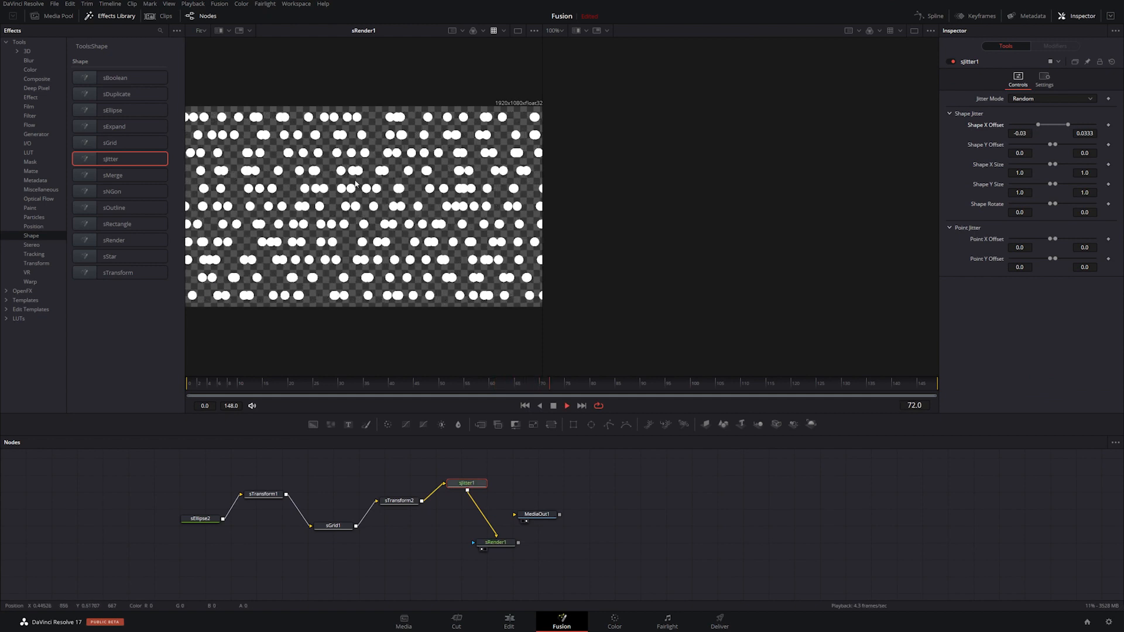
pyautogui.press('space')
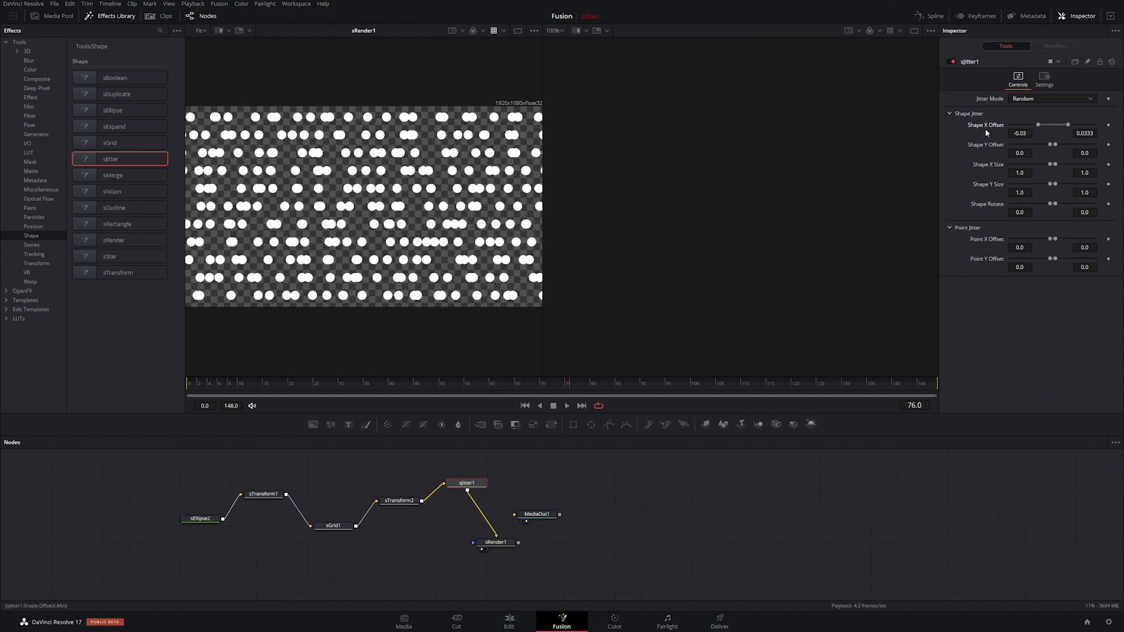
# - Set jitter ranges of -0.0433 to 0.0144 for Shape Y Offset, 0.678 to 1.178 for X Size and 0.778 to 1.233 for Y Size
pyautogui.moveTo(1050, 148)
pyautogui.mouseDown()
pyautogui.moveTo(1033, 144)
pyautogui.moveTo(1061, 145)
pyautogui.moveTo(1038, 163)
pyautogui.moveTo(1063, 166)
pyautogui.mouseUp()
pyautogui.moveTo(1050, 185); pyautogui.dragTo(1064, 184)
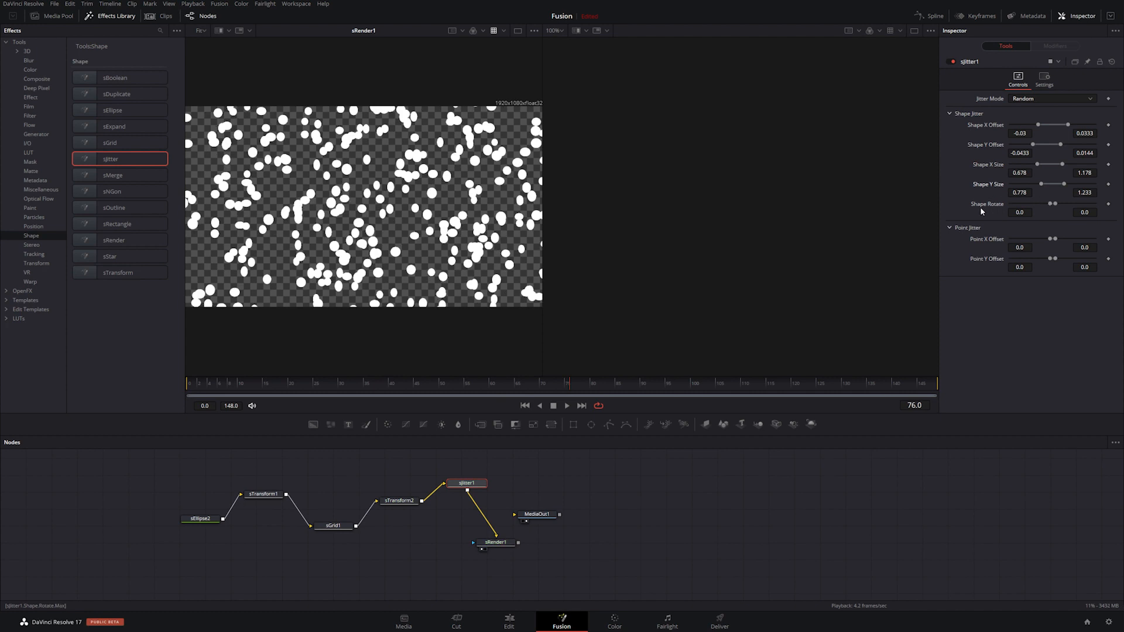
pyautogui.press('space')
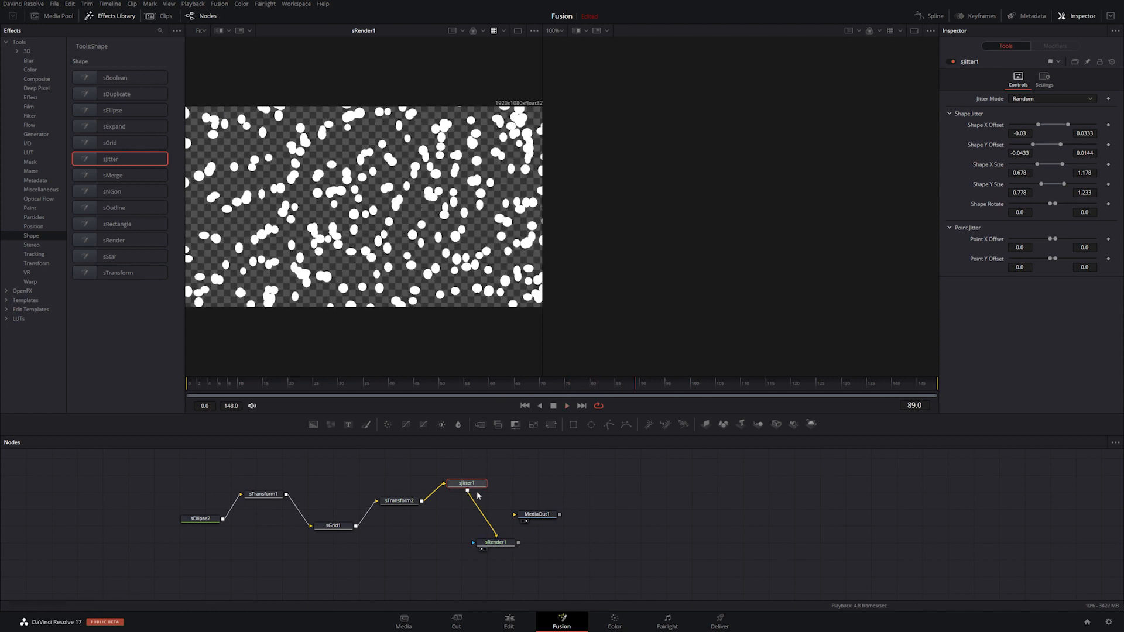
# - Delete the sJitter1 node and place an unconnected sRectangle node below the chain
pyautogui.press('Delete')
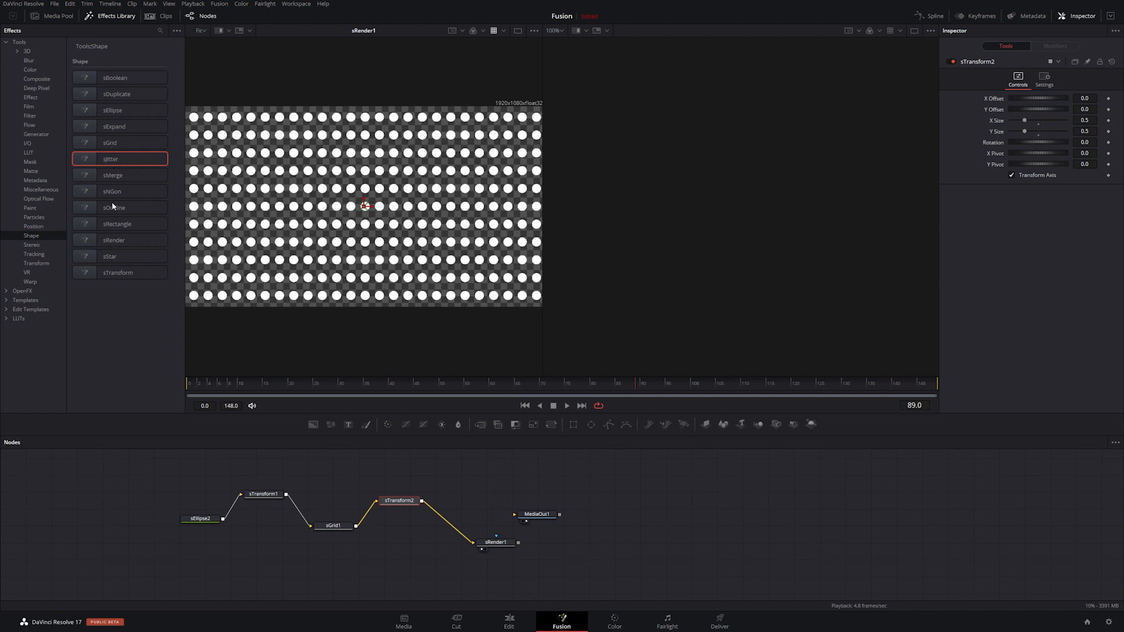
pyautogui.moveTo(125, 223); pyautogui.dragTo(268, 384)
pyautogui.moveTo(370, 560); pyautogui.dragTo(342, 572)
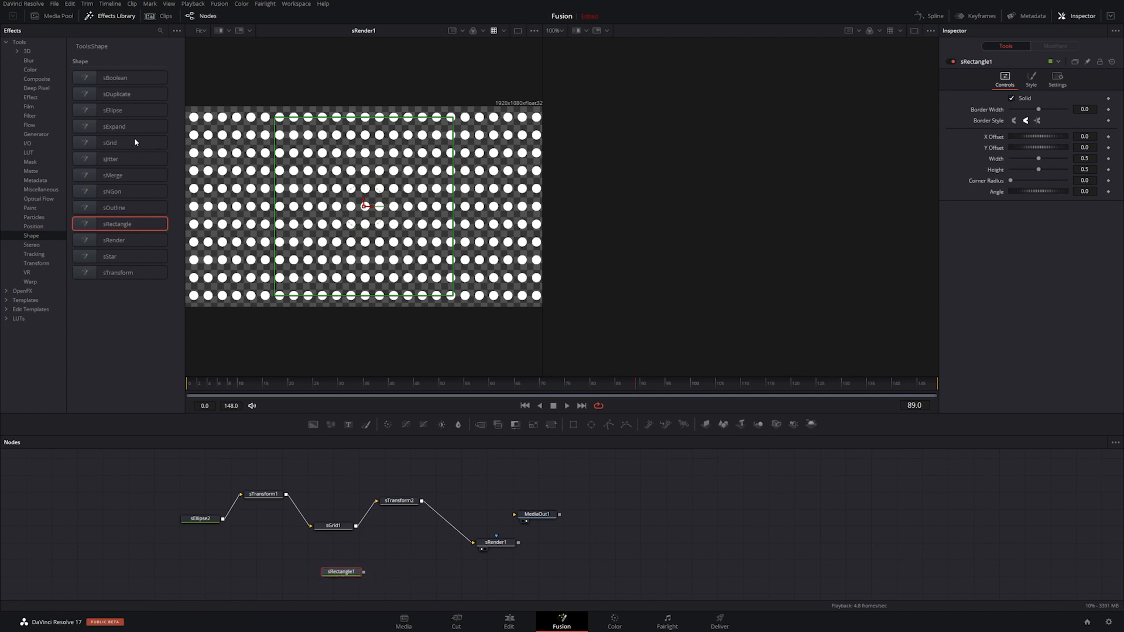
# - Feed sRectangle1 through a new sJitter node into sRender1, and move the ellipse chain aside
pyautogui.moveTo(110, 157); pyautogui.dragTo(404, 573)
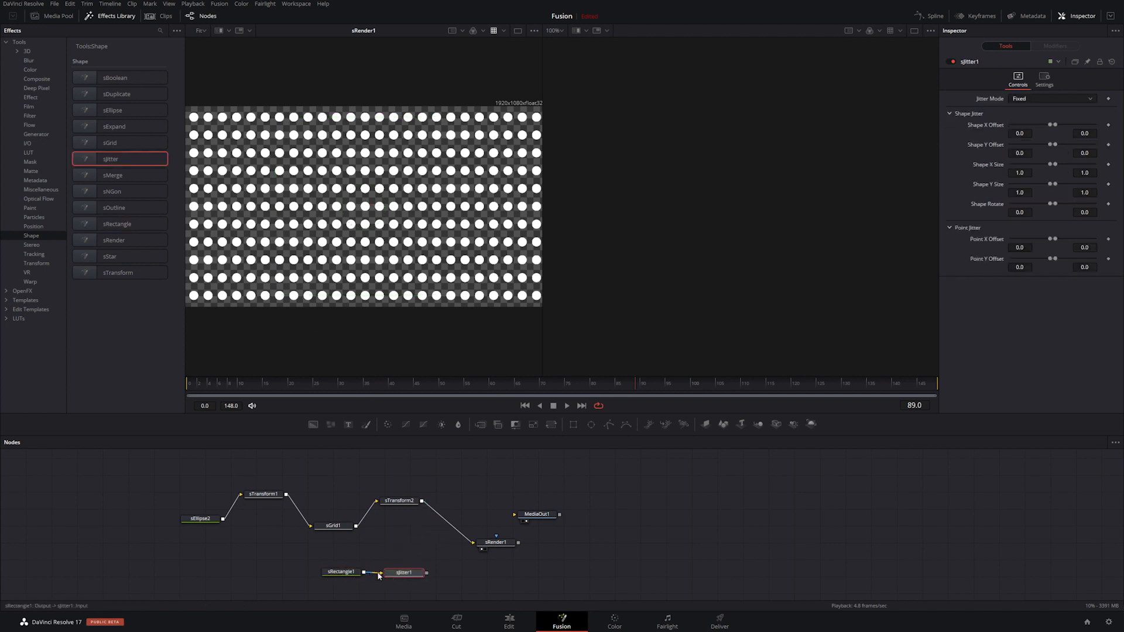
pyautogui.moveTo(473, 543)
pyautogui.mouseDown()
pyautogui.moveTo(442, 568)
pyautogui.moveTo(473, 543)
pyautogui.mouseUp()
pyautogui.moveTo(195, 468); pyautogui.dragTo(322, 484)
# - Jitter the rectangle in Random mode with Shape X Offset from -0.0778 to 0.0433 and Shape Y Offset from -0.0233 to 0.0
pyautogui.click(339, 572)
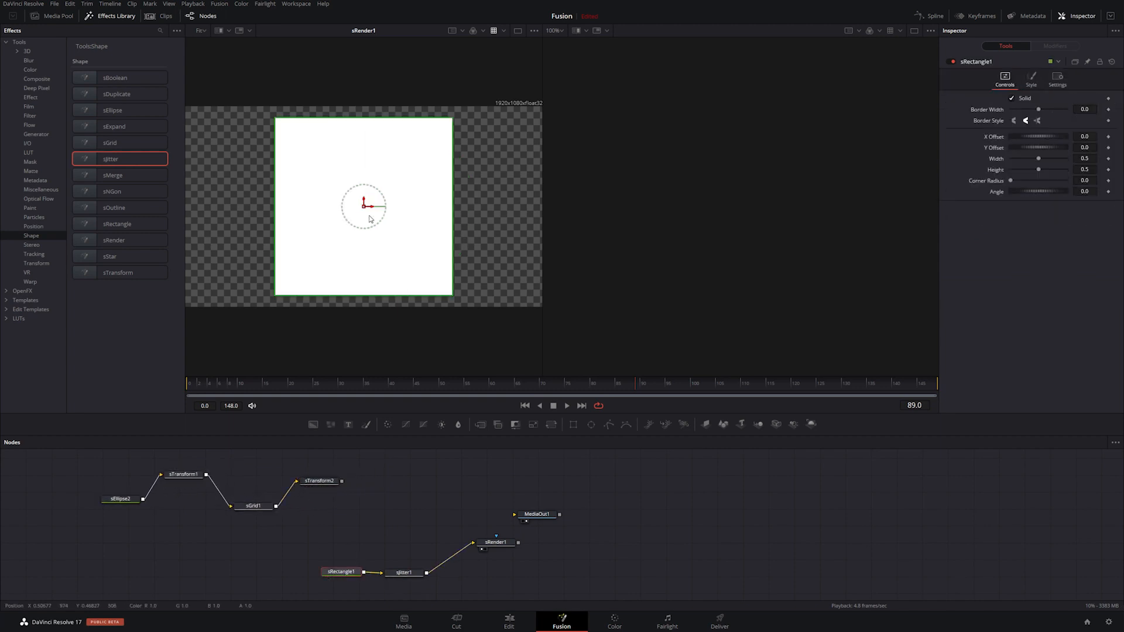
pyautogui.click(409, 575)
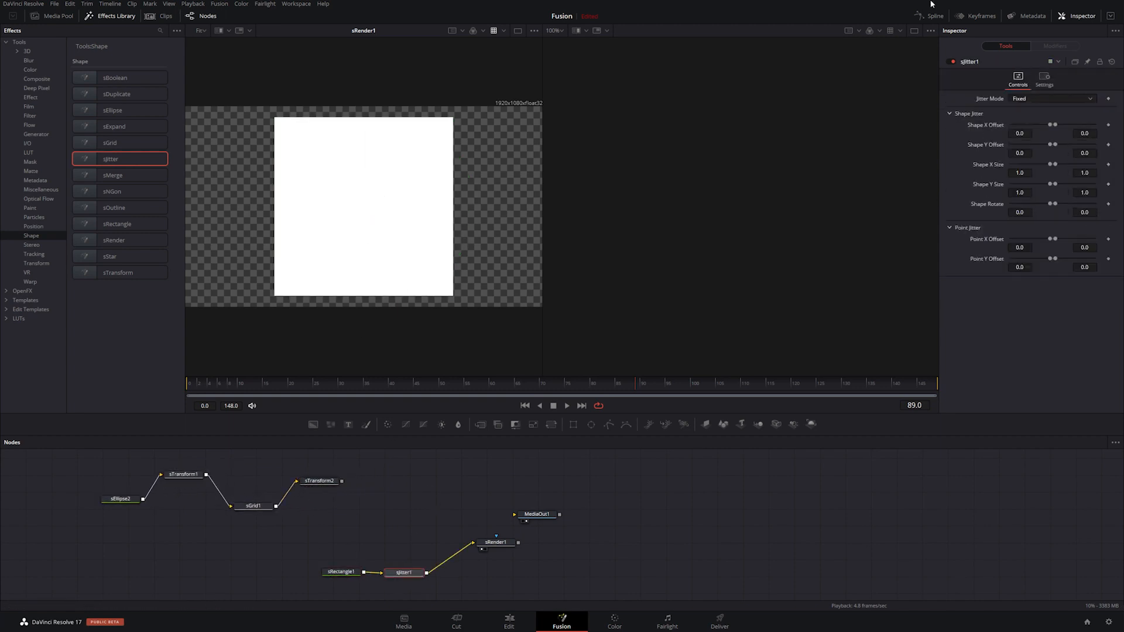
pyautogui.moveTo(1052, 125); pyautogui.dragTo(1040, 145)
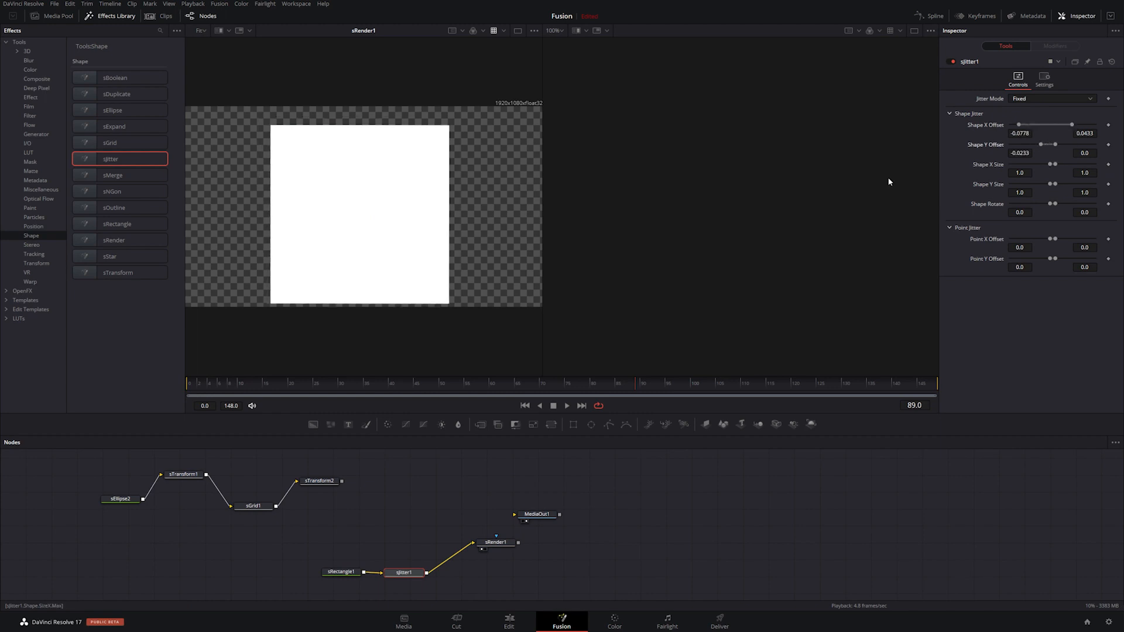
pyautogui.click(1048, 99)
pyautogui.click(1044, 118)
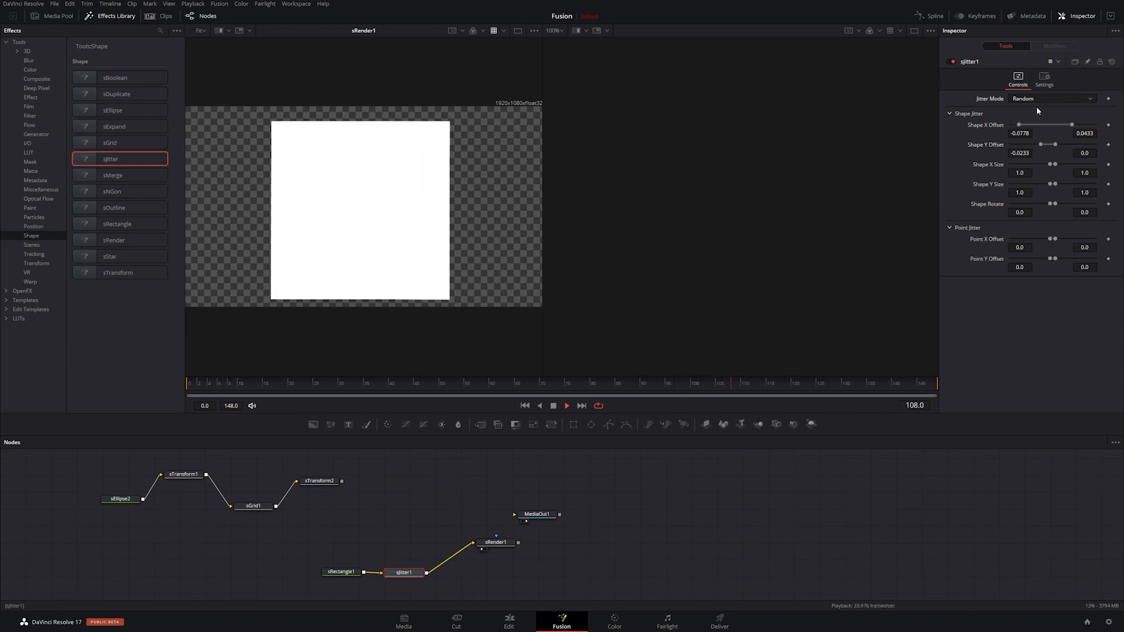
# - Return sJitter1 to Fixed mode and raise the maximum Shape X Offset to 0.0567 and Shape Y Offset to 0.0267
pyautogui.click(1032, 97)
pyautogui.click(1032, 110)
pyautogui.moveTo(1072, 125); pyautogui.dragTo(1065, 145)
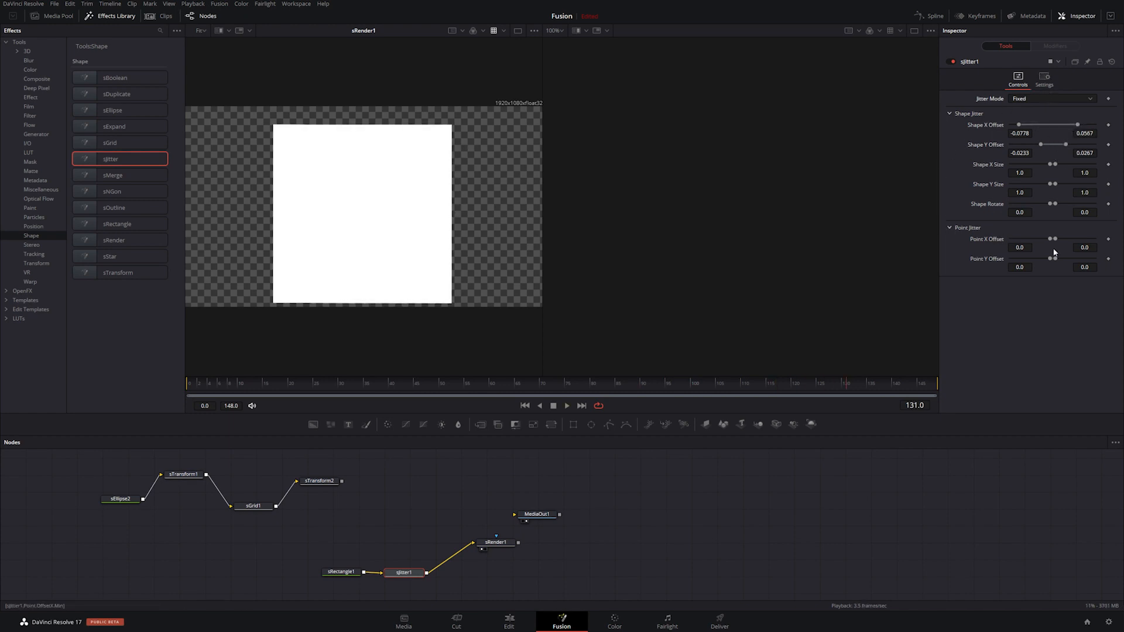
# - Set Point X Offset to -0.1 to 0.1 and Point Y Offset to -0.1 to 0.0922, and preview the jitter in Random mode
pyautogui.moveTo(1051, 240); pyautogui.dragTo(1029, 237)
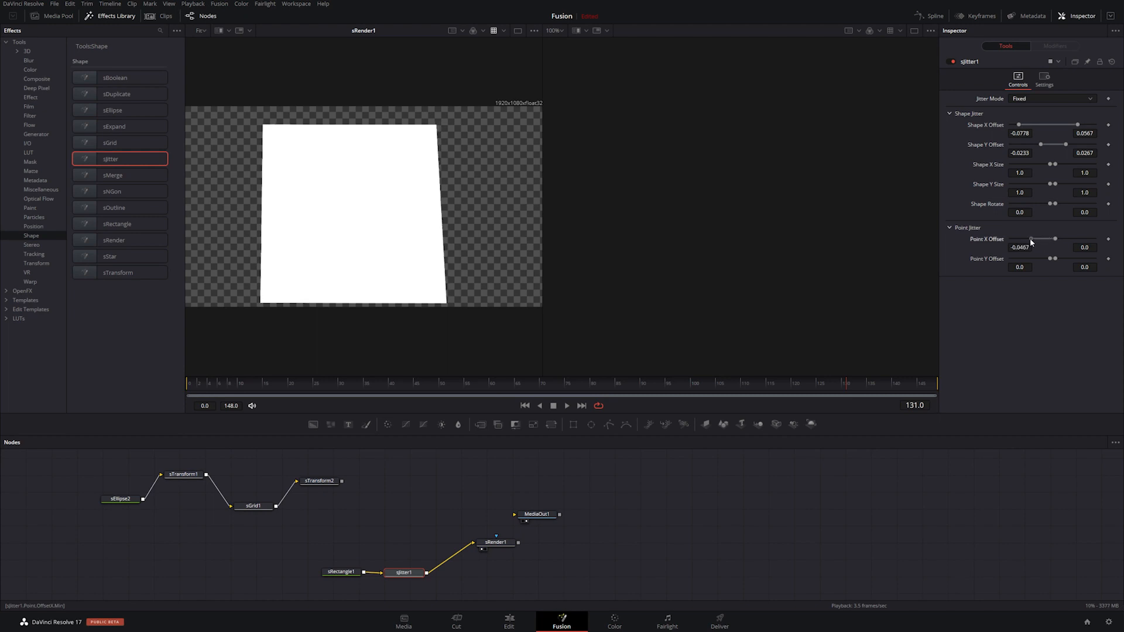
pyautogui.moveTo(1059, 241); pyautogui.dragTo(1005, 254)
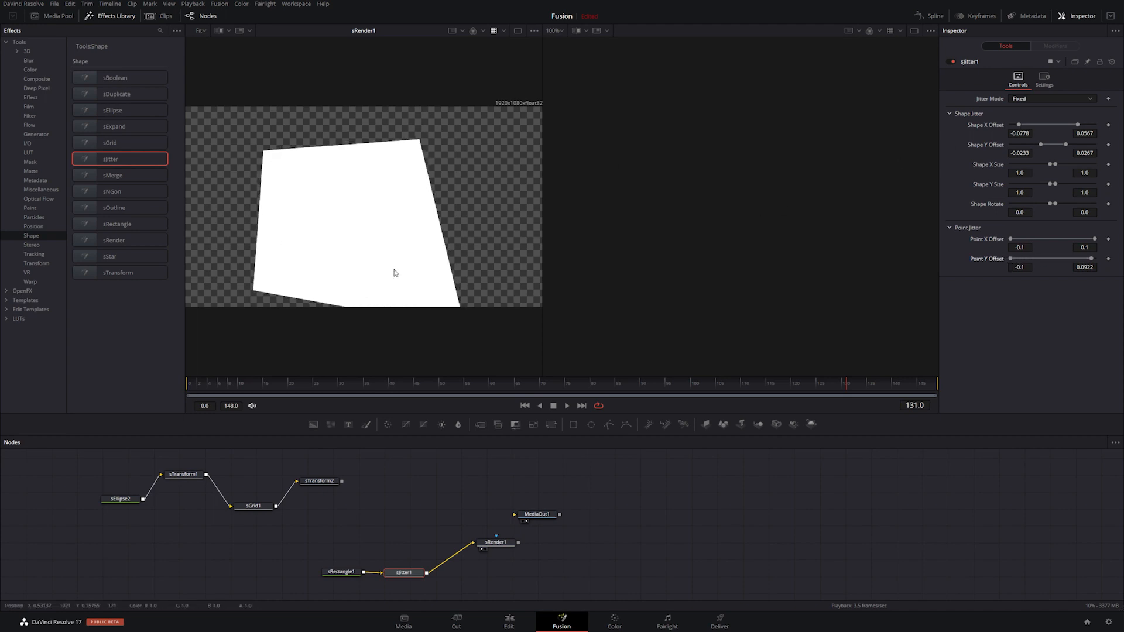
pyautogui.click(1034, 98)
pyautogui.click(1029, 120)
pyautogui.press('space')
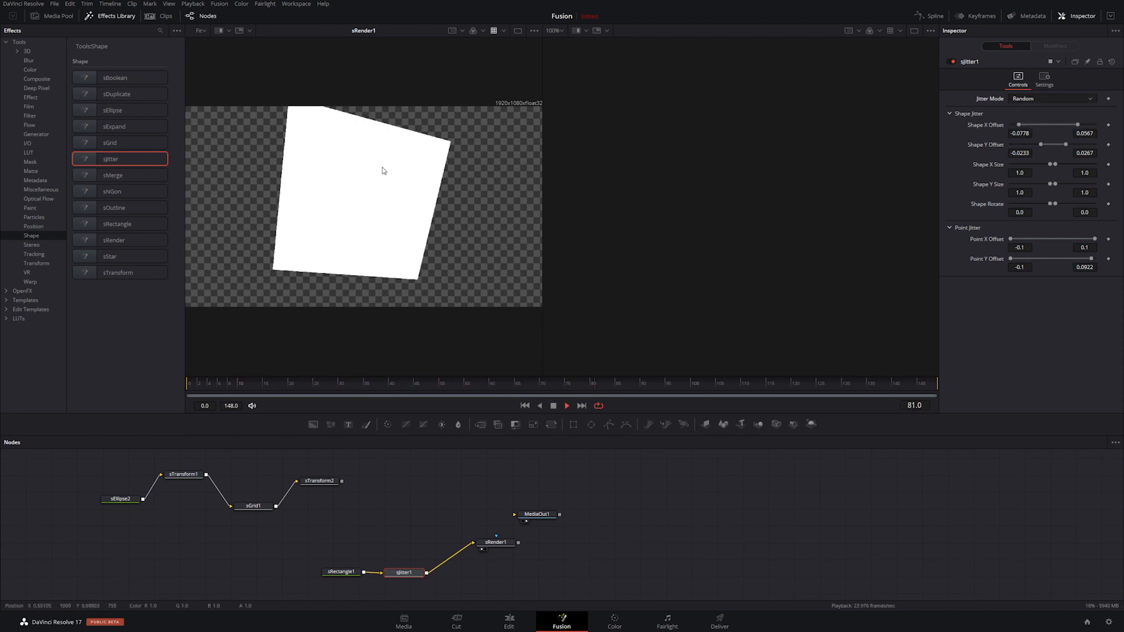
pyautogui.press('space')
# - Replace sRectangle1 with a new sEllipse node feeding sJitter1
pyautogui.moveTo(344, 573); pyautogui.dragTo(320, 548)
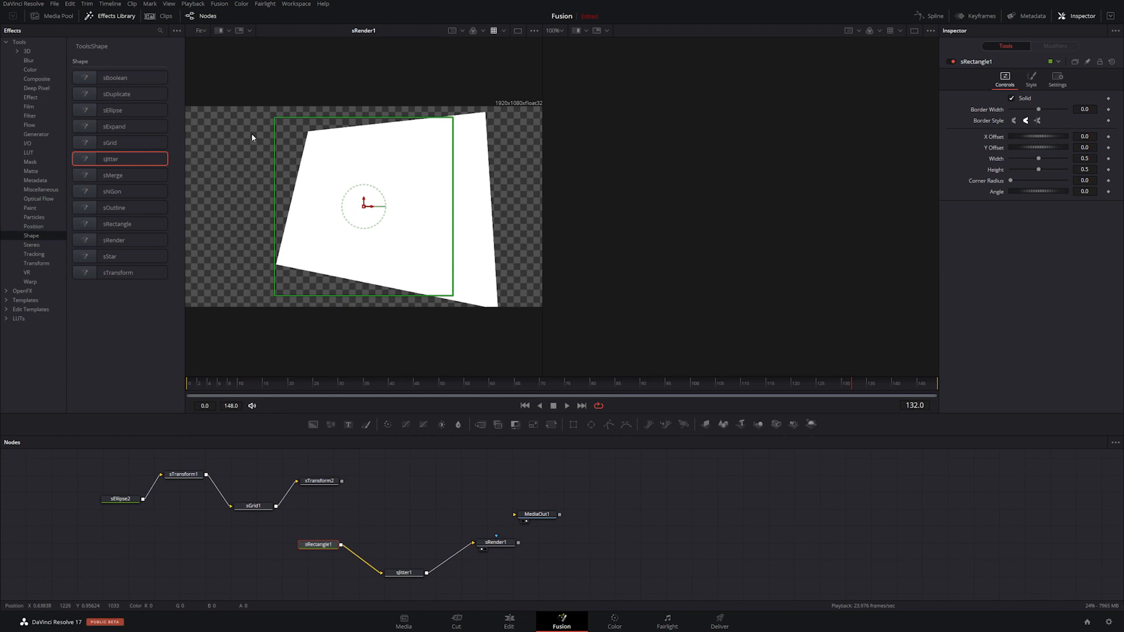
pyautogui.press('Delete')
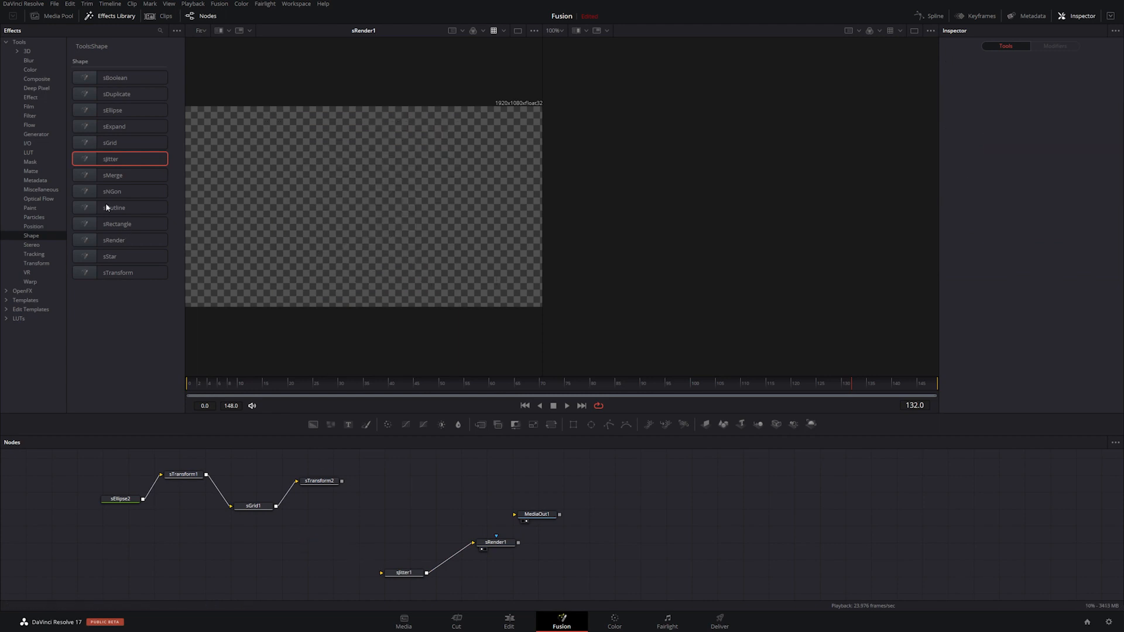
pyautogui.moveTo(114, 112); pyautogui.dragTo(387, 573)
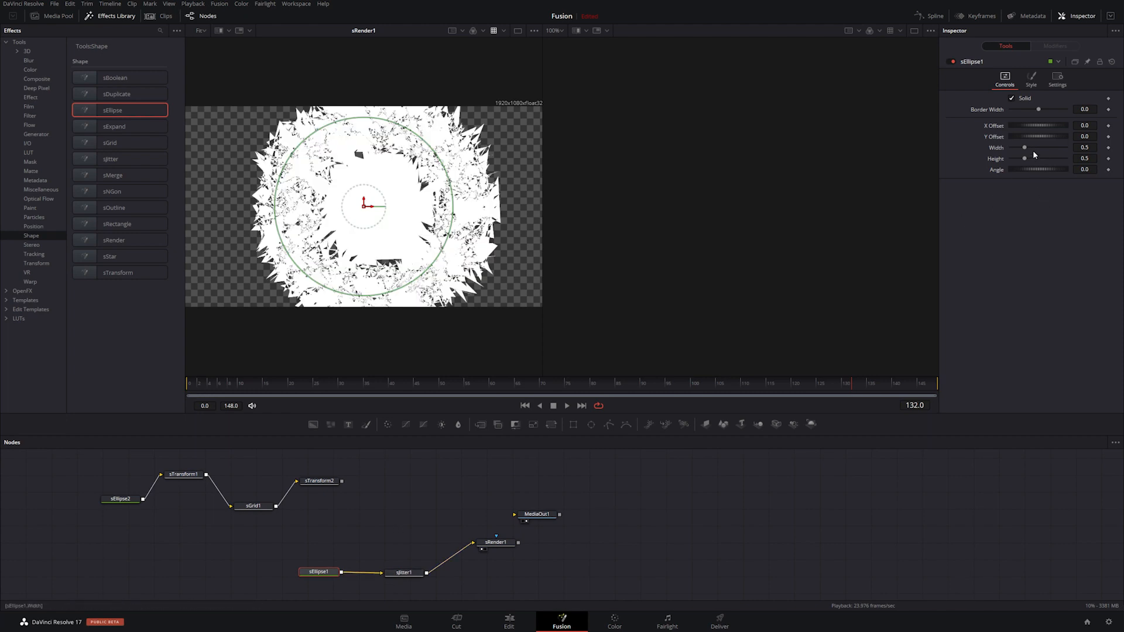
# - Set sJitter1's Point X Offset to -0.0089 to 0.0467 and Point Y Offset to -0.02 to -0.0089, and preview the animation
pyautogui.click(406, 573)
pyautogui.moveTo(1012, 240); pyautogui.dragTo(1046, 240)
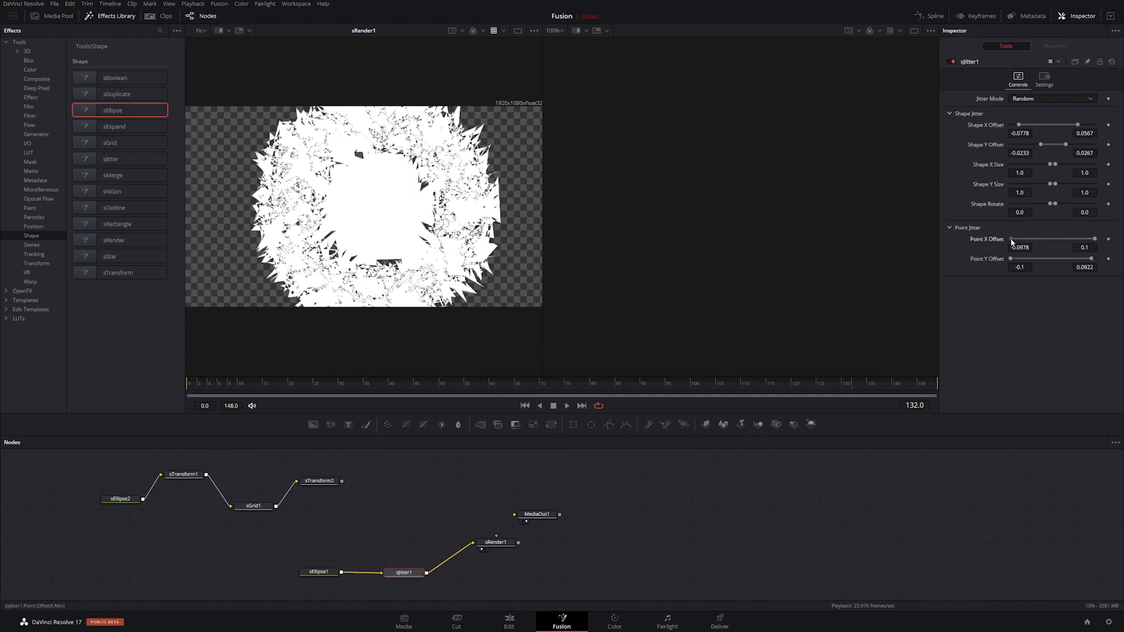
pyautogui.moveTo(1011, 261); pyautogui.dragTo(1052, 259)
pyautogui.press('space')
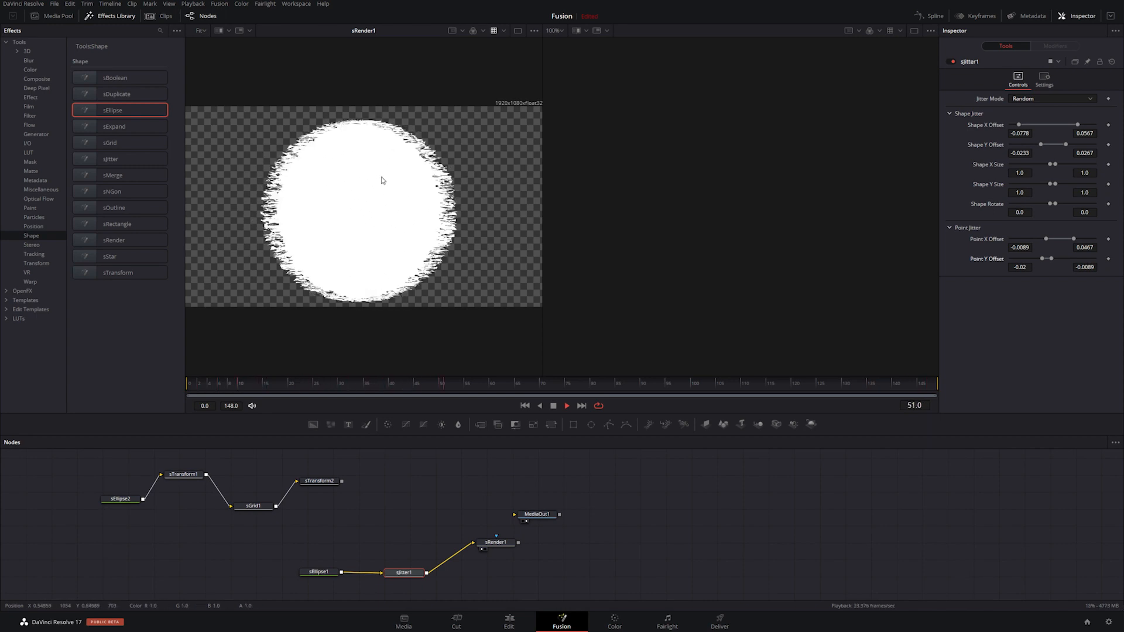
pyautogui.press('space')
# - Replace sJitter1 with an sExpand node between sEllipse1 and sRender1, and adjust its Amount
pyautogui.moveTo(408, 577); pyautogui.dragTo(411, 550)
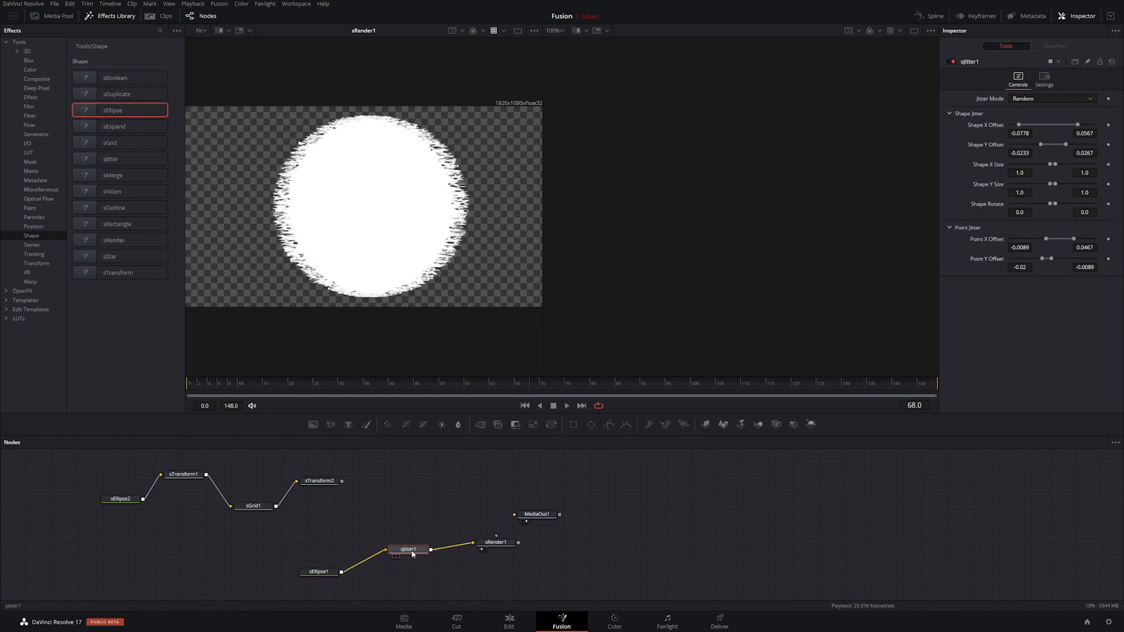
pyautogui.press('Delete')
pyautogui.moveTo(321, 572); pyautogui.dragTo(341, 547)
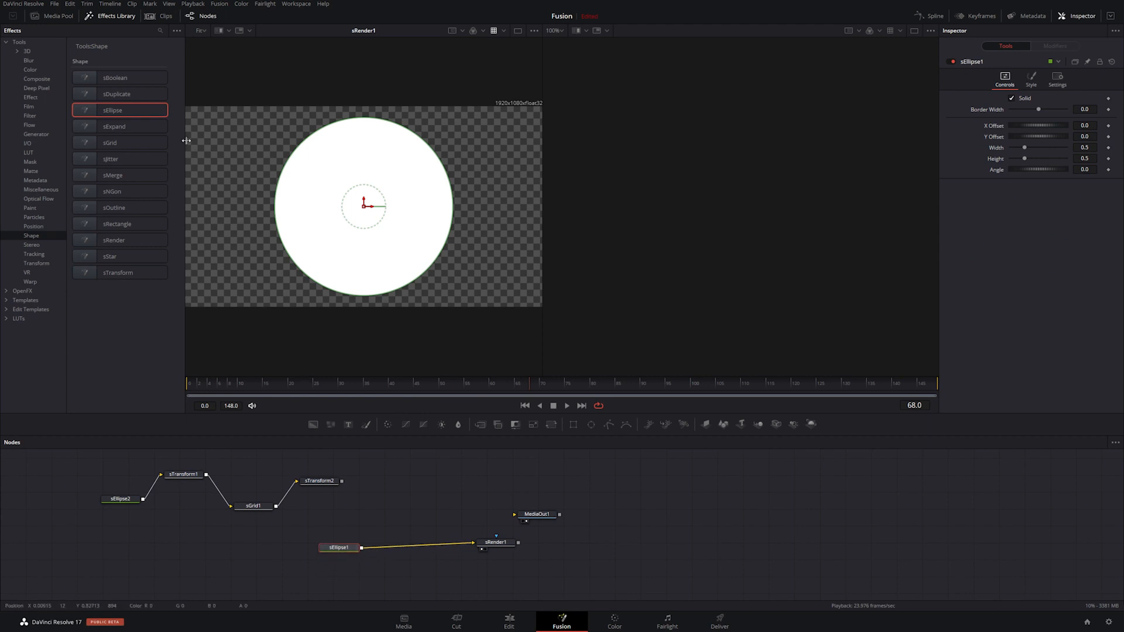
pyautogui.moveTo(112, 127); pyautogui.dragTo(416, 549)
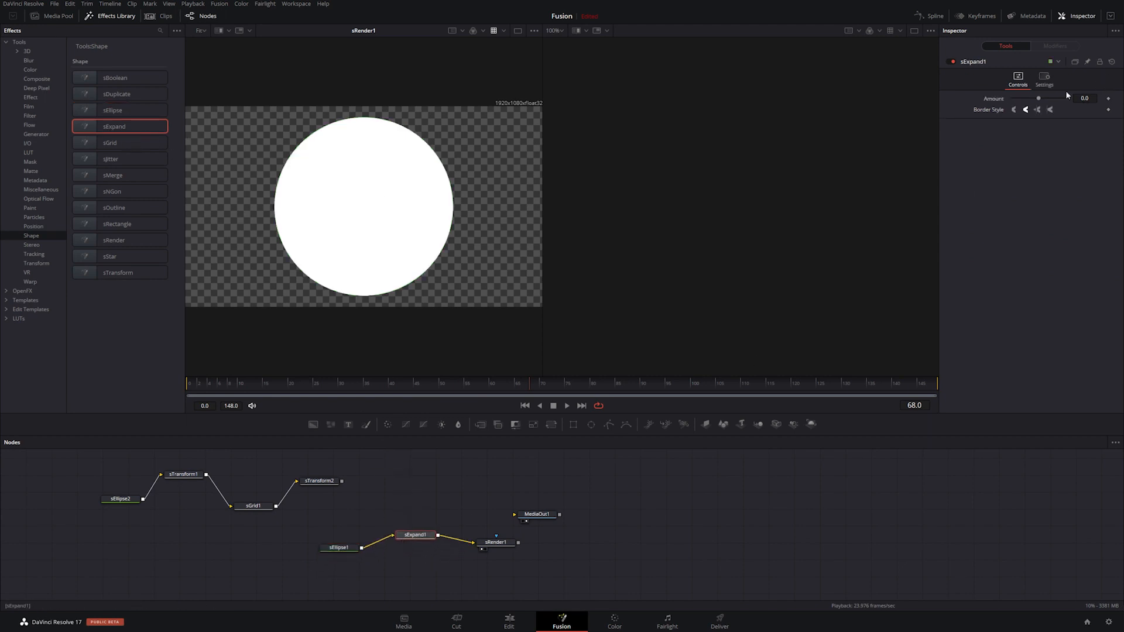
pyautogui.moveTo(1038, 101)
pyautogui.mouseDown()
pyautogui.moveTo(1057, 100)
pyautogui.moveTo(993, 105)
pyautogui.moveTo(1045, 100)
pyautogui.moveTo(1035, 104)
pyautogui.mouseUp()
# - Delete the sExpand1, sEllipse1 and sGrid1 nodes, and connect sTransform2 to sRender1
pyautogui.press('Delete')
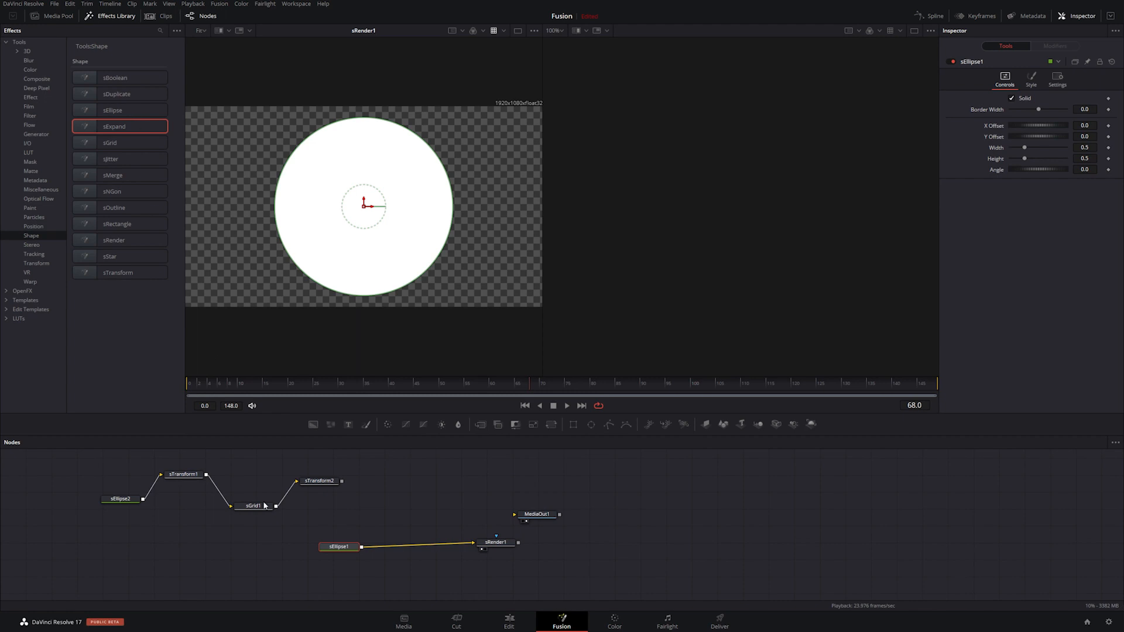
pyautogui.press('Delete')
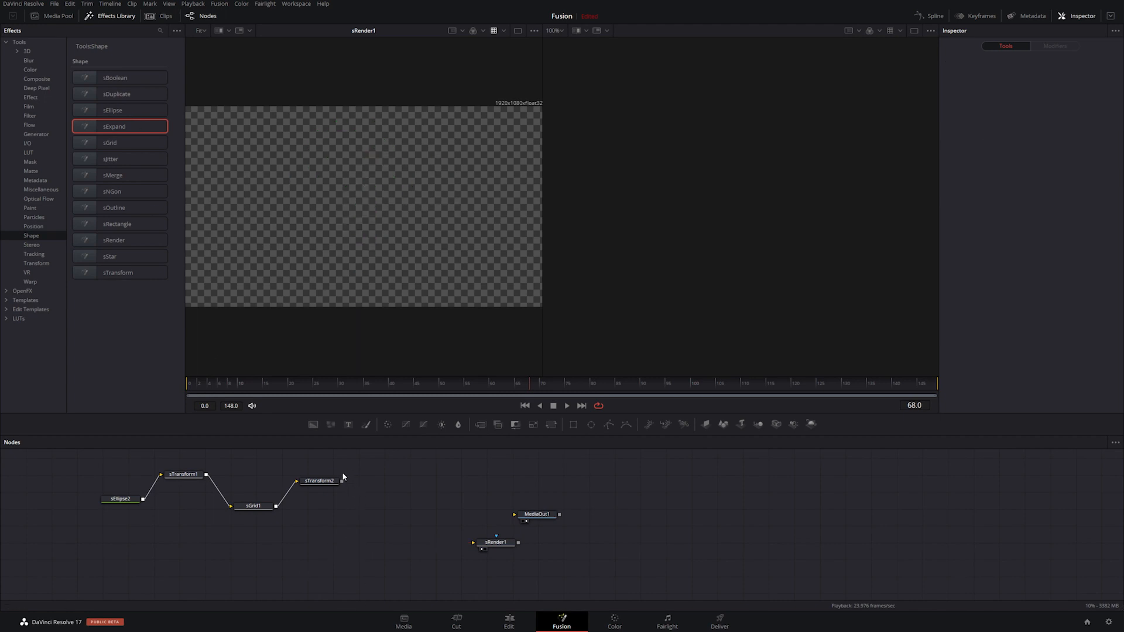
pyautogui.moveTo(342, 482); pyautogui.dragTo(474, 542)
pyautogui.moveTo(326, 482); pyautogui.dragTo(357, 482)
pyautogui.moveTo(257, 510); pyautogui.dragTo(268, 512)
pyautogui.press('Delete')
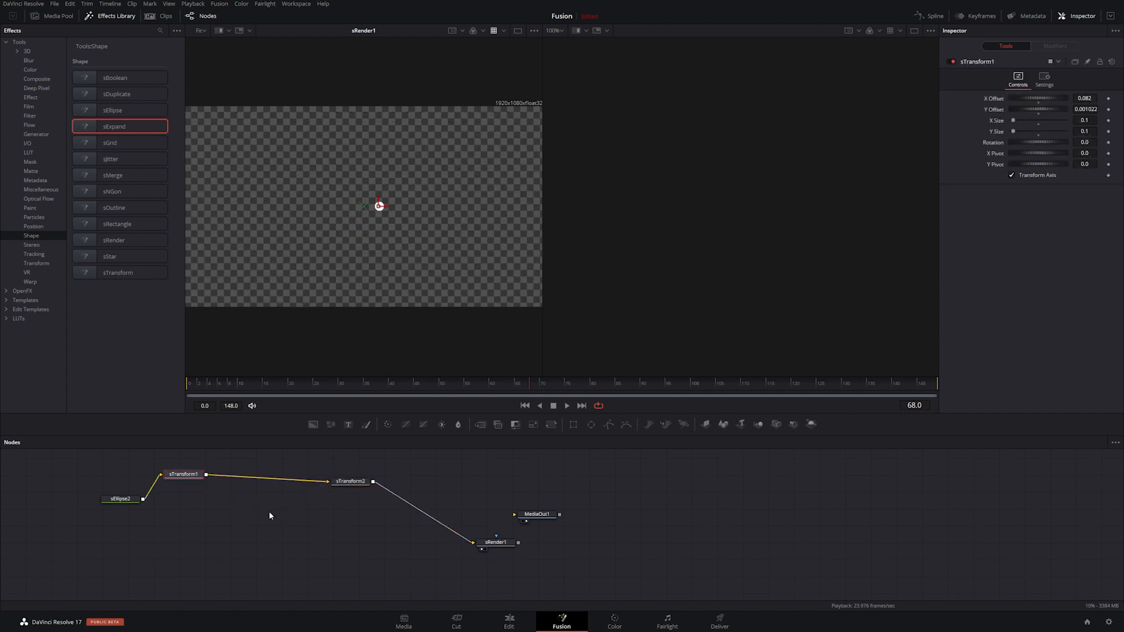
# - Insert an sDuplicate node after sTransform1 with 5 copies, X Offset -0.16, Y Offset 0.08, X Size 1.25 and Y Size 1.38
pyautogui.moveTo(100, 93); pyautogui.dragTo(265, 506)
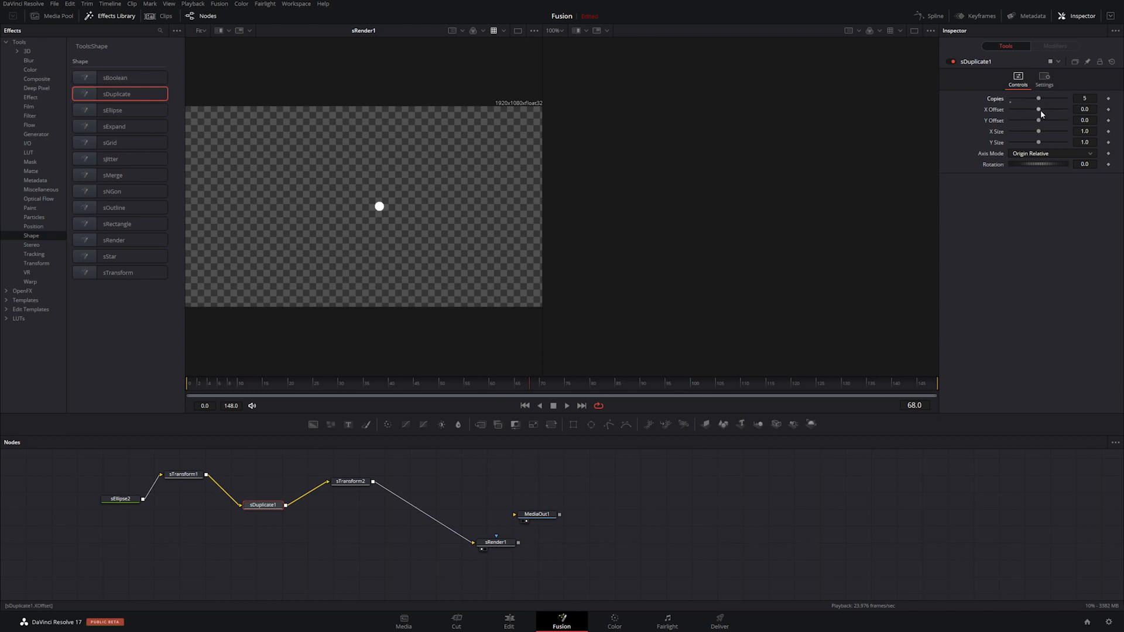
pyautogui.moveTo(1039, 113)
pyautogui.mouseDown()
pyautogui.moveTo(1049, 112)
pyautogui.moveTo(1035, 117)
pyautogui.moveTo(1049, 143)
pyautogui.moveTo(1034, 110)
pyautogui.moveTo(1043, 124)
pyautogui.mouseUp()
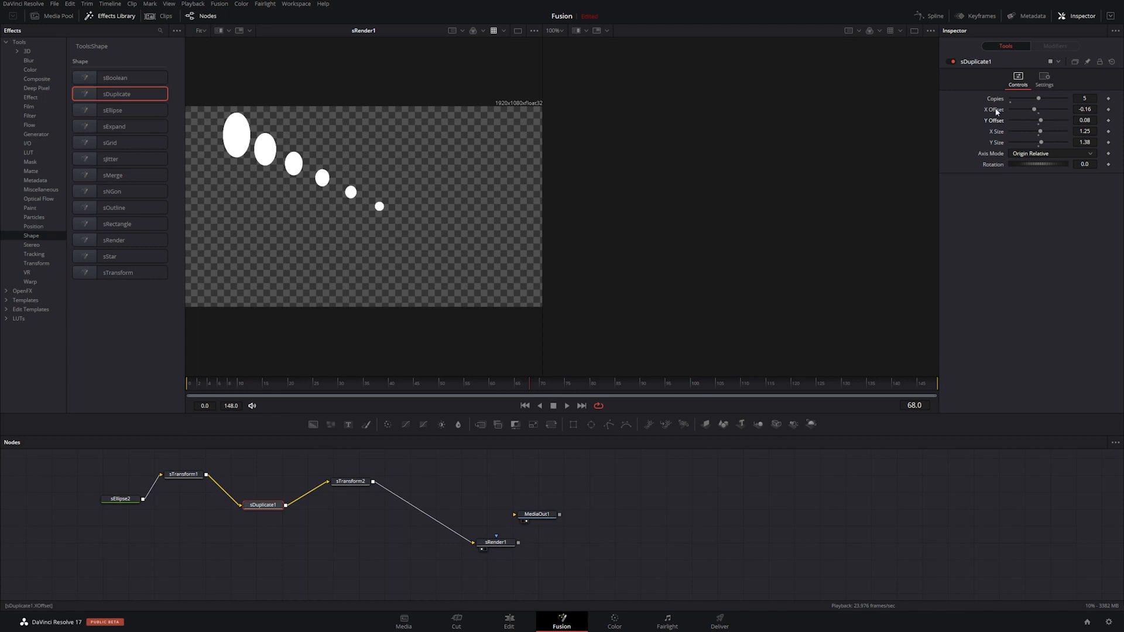
pyautogui.moveTo(1042, 101); pyautogui.dragTo(1042, 102)
# - Set sDuplicate1 to the Absolute axis mode with 10 copies, X Pivot -0.218 and Y Pivot 0.029
pyautogui.click(1034, 154)
pyautogui.click(1034, 165)
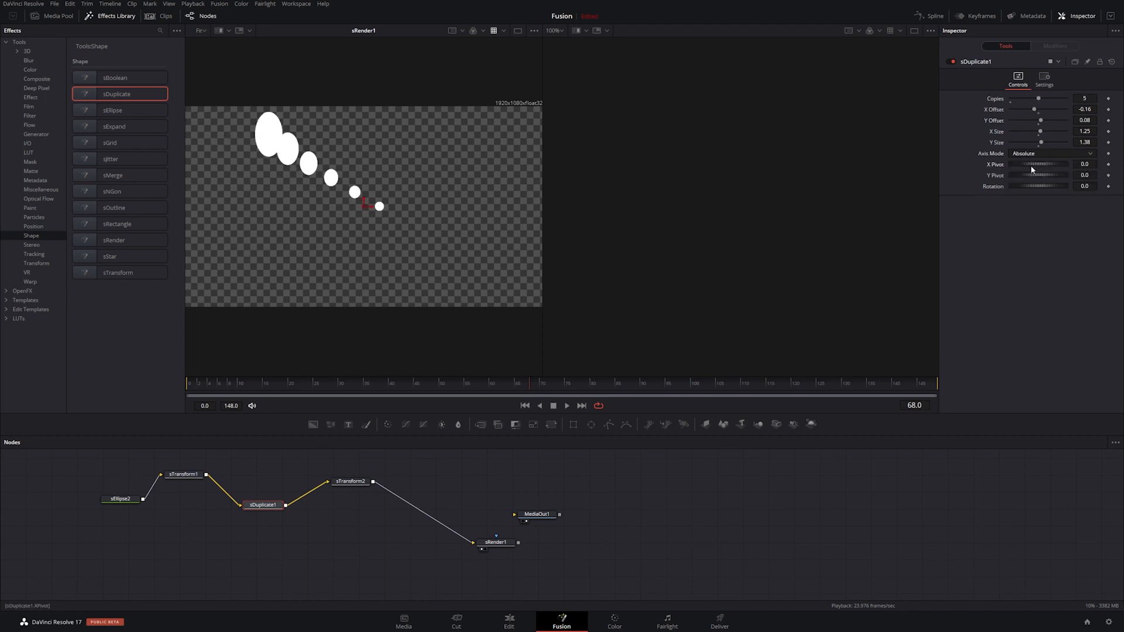
pyautogui.moveTo(1029, 185); pyautogui.dragTo(1026, 184)
pyautogui.hotkey('ctrl', 'z')
pyautogui.moveTo(1039, 98); pyautogui.dragTo(1082, 105)
pyautogui.moveTo(1033, 165); pyautogui.dragTo(1042, 164)
pyautogui.moveTo(1036, 175); pyautogui.dragTo(1039, 176)
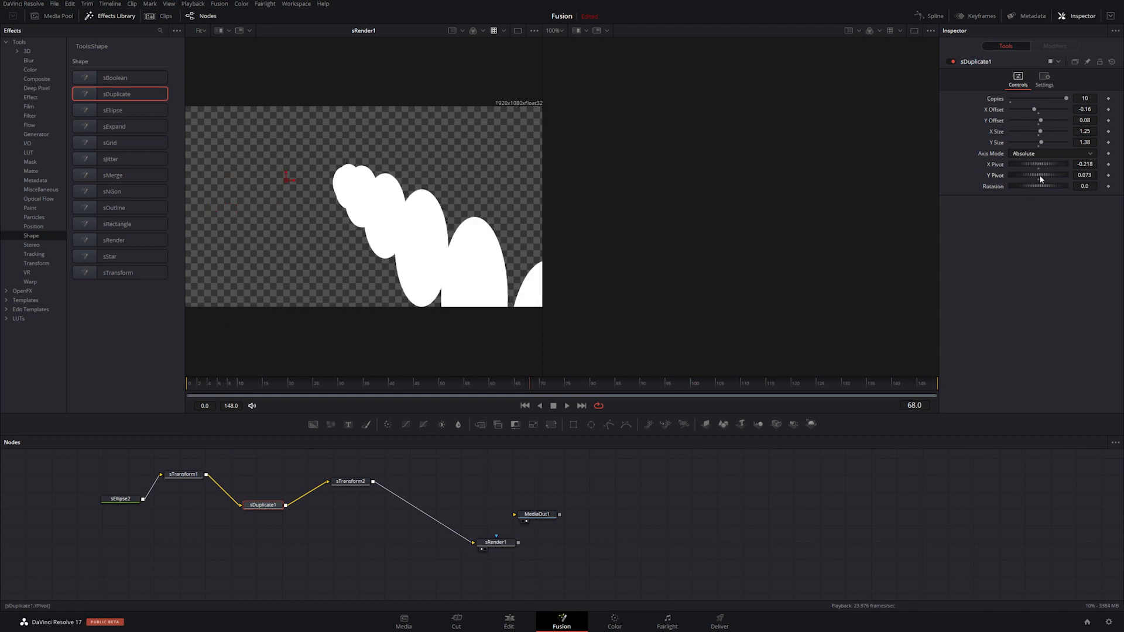
# - Reset sDuplicate1's X Size and Y Size to 1.0, and rework its offsets, pivot and rotation
pyautogui.moveTo(1042, 132); pyautogui.dragTo(1043, 132)
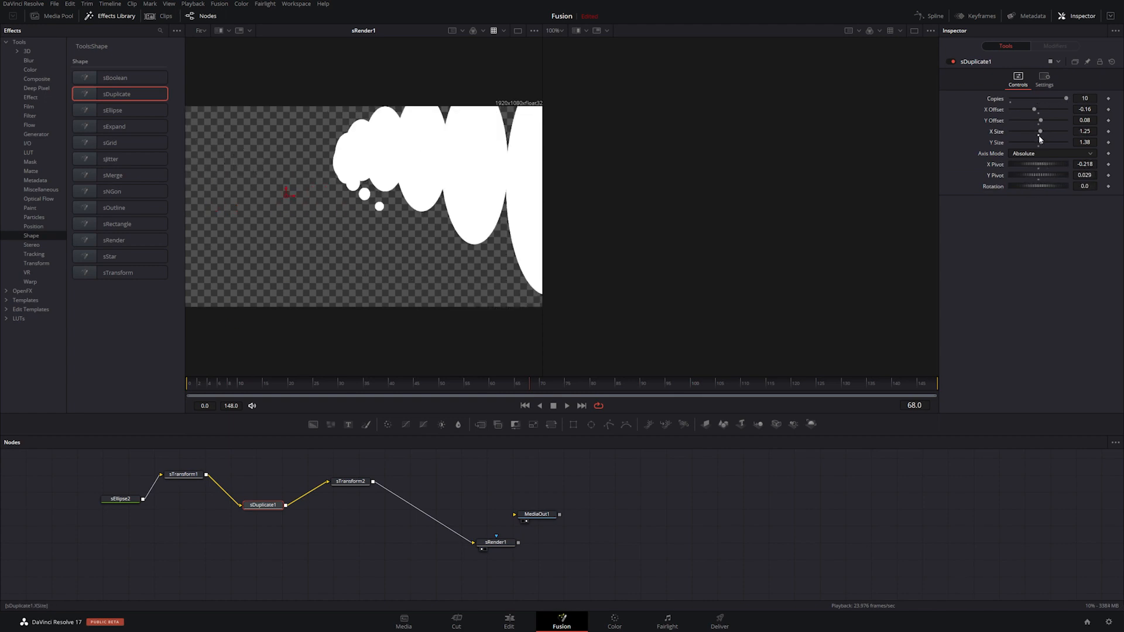
pyautogui.click(1039, 135)
pyautogui.click(1038, 146)
pyautogui.moveTo(1035, 109); pyautogui.dragTo(1039, 110)
pyautogui.moveTo(1041, 121); pyautogui.dragTo(1040, 121)
pyautogui.moveTo(1024, 164)
pyautogui.mouseDown()
pyautogui.moveTo(1049, 164)
pyautogui.moveTo(1025, 164)
pyautogui.mouseUp()
pyautogui.moveTo(1032, 186); pyautogui.dragTo(1040, 186)
pyautogui.moveTo(1053, 175)
pyautogui.mouseDown()
pyautogui.moveTo(1034, 174)
pyautogui.moveTo(1045, 165)
pyautogui.moveTo(1047, 174)
pyautogui.mouseUp()
pyautogui.moveTo(1043, 165); pyautogui.dragTo(1044, 186)
# - Set sDuplicate1 to 102 copies with X Offset 0.02, X Pivot 0.186, Y Pivot -0.246 and Rotation 7.9
pyautogui.doubleClick(1084, 99)
pyautogui.write('100')
pyautogui.press('Tab')
pyautogui.moveTo(1039, 110); pyautogui.dragTo(1038, 165)
pyautogui.moveTo(1044, 186); pyautogui.dragTo(1025, 173)
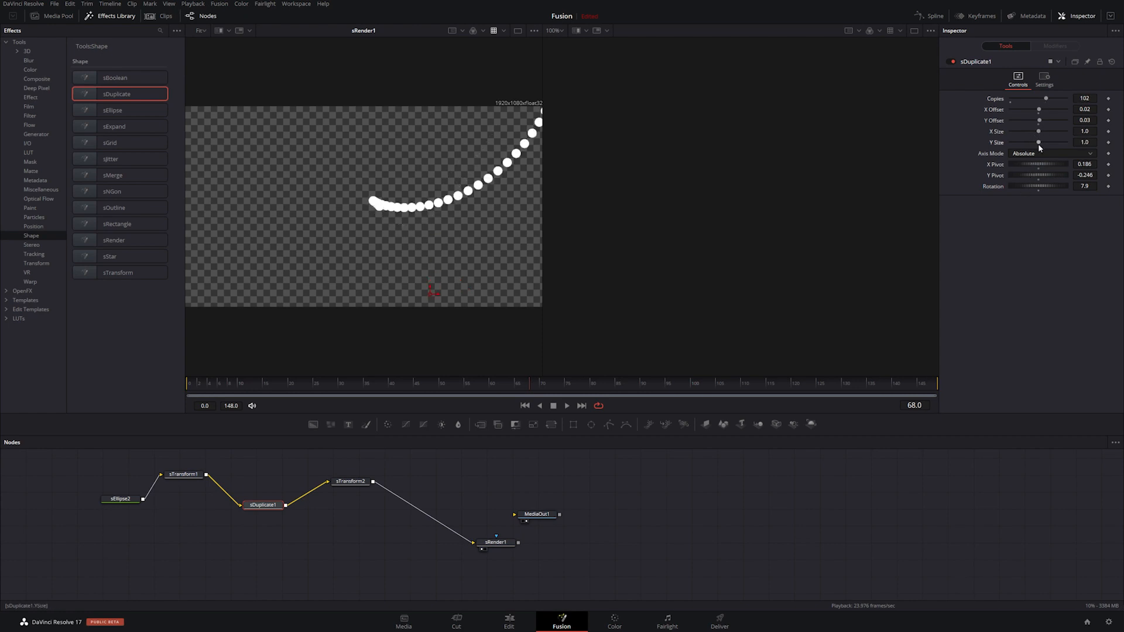
# - Set sDuplicate1's X and Y Offset to 0.0, X Size to 0.88, X Pivot to 0.389, Y Pivot to -0.362 and Rotation to 10.5
pyautogui.moveTo(1040, 164)
pyautogui.mouseDown()
pyautogui.moveTo(1008, 165)
pyautogui.moveTo(1052, 165)
pyautogui.mouseUp()
pyautogui.moveTo(1042, 176); pyautogui.dragTo(1033, 186)
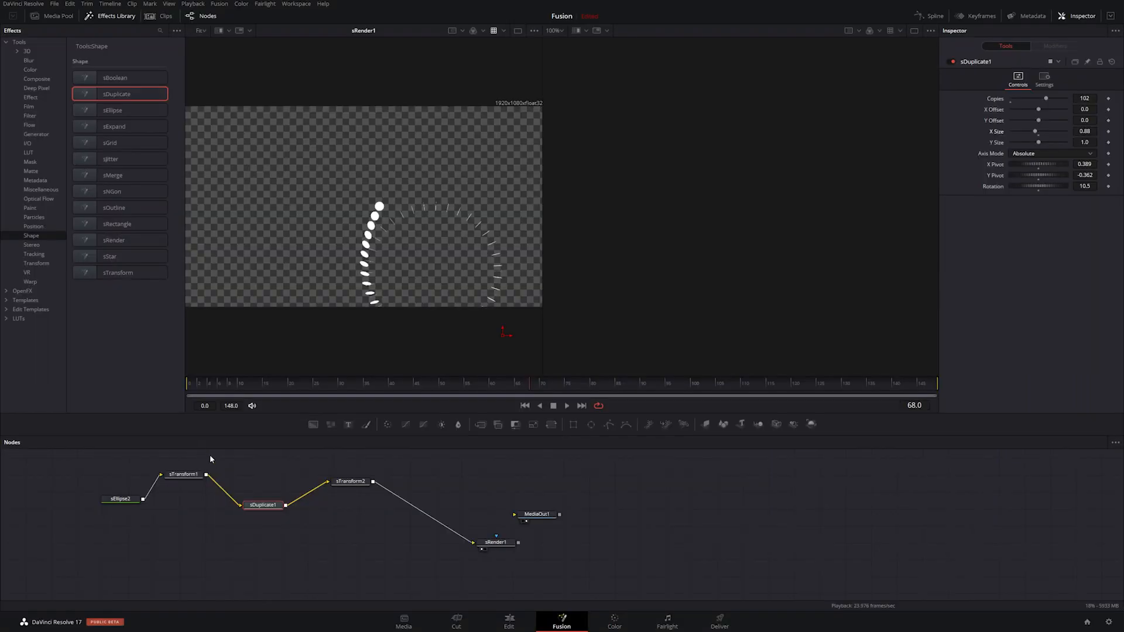
# - Replace sTransform1, sDuplicate1 and sTransform2 with an sOutline node after sEllipse2, and adjust the outline's thickness and length
pyautogui.moveTo(186, 455); pyautogui.dragTo(368, 522)
pyautogui.press('Delete')
pyautogui.moveTo(130, 502); pyautogui.dragTo(210, 501)
pyautogui.click(114, 210)
pyautogui.moveTo(340, 484)
pyautogui.mouseDown()
pyautogui.moveTo(354, 539)
pyautogui.moveTo(344, 496)
pyautogui.mouseUp()
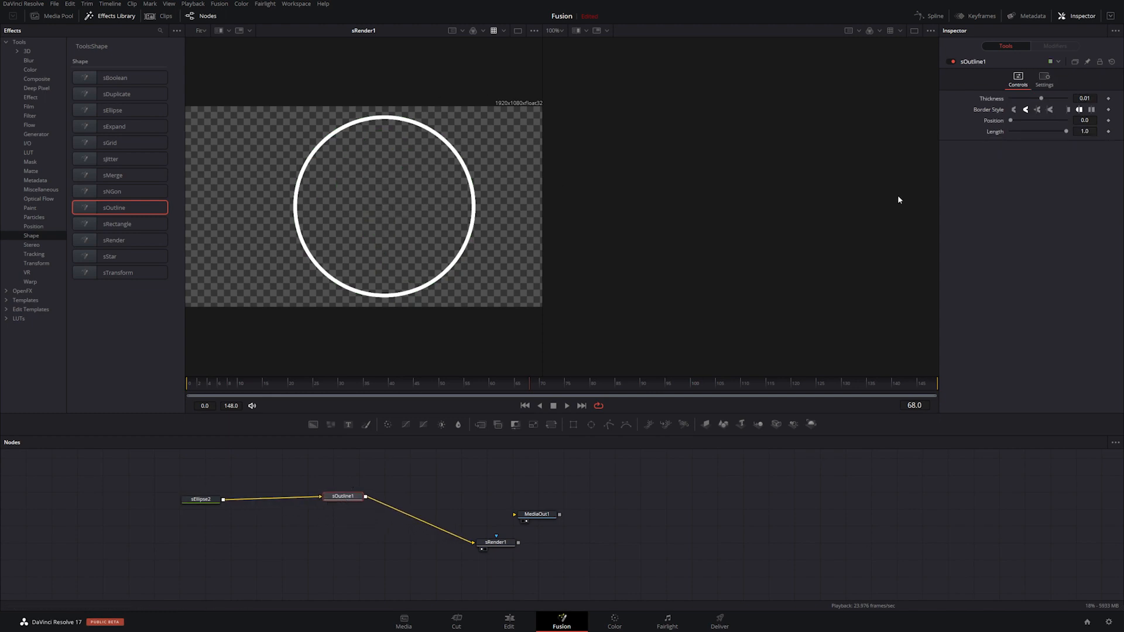
pyautogui.moveTo(1042, 98); pyautogui.dragTo(1062, 129)
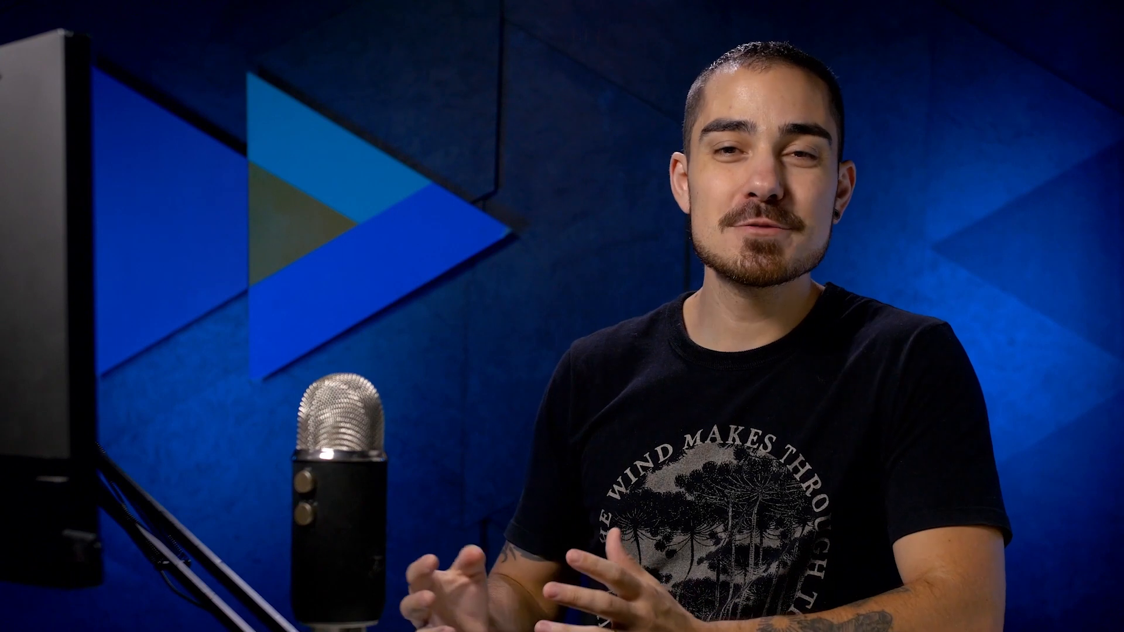
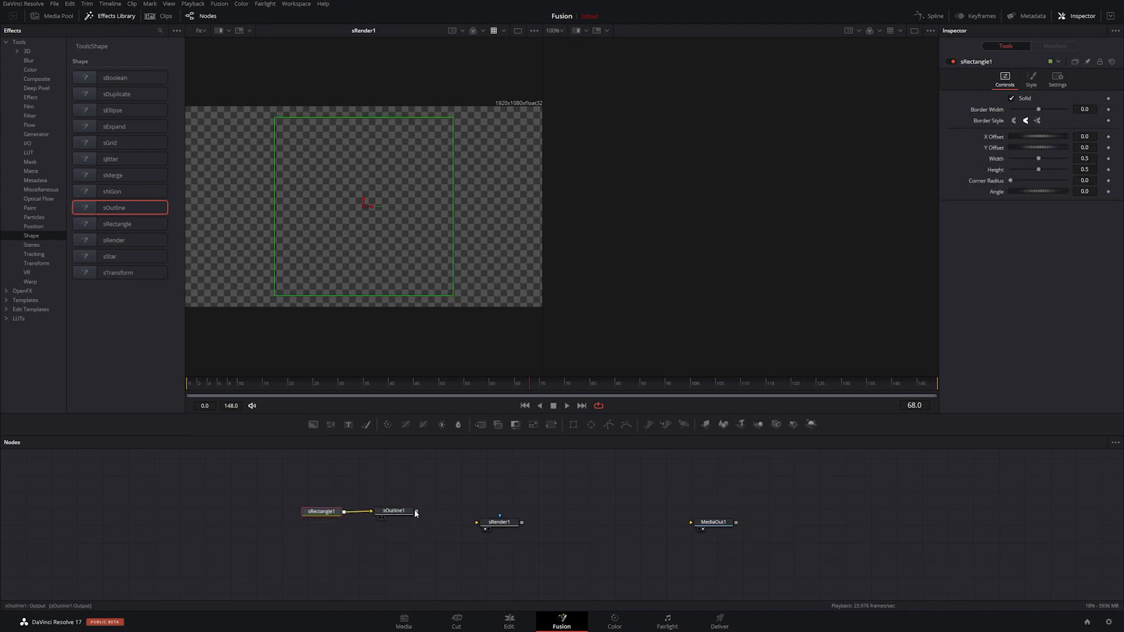
# - Connect sOutline1 to sRender1, and merge the render with a new Text node into MediaOut1
pyautogui.moveTo(418, 511); pyautogui.dragTo(493, 517)
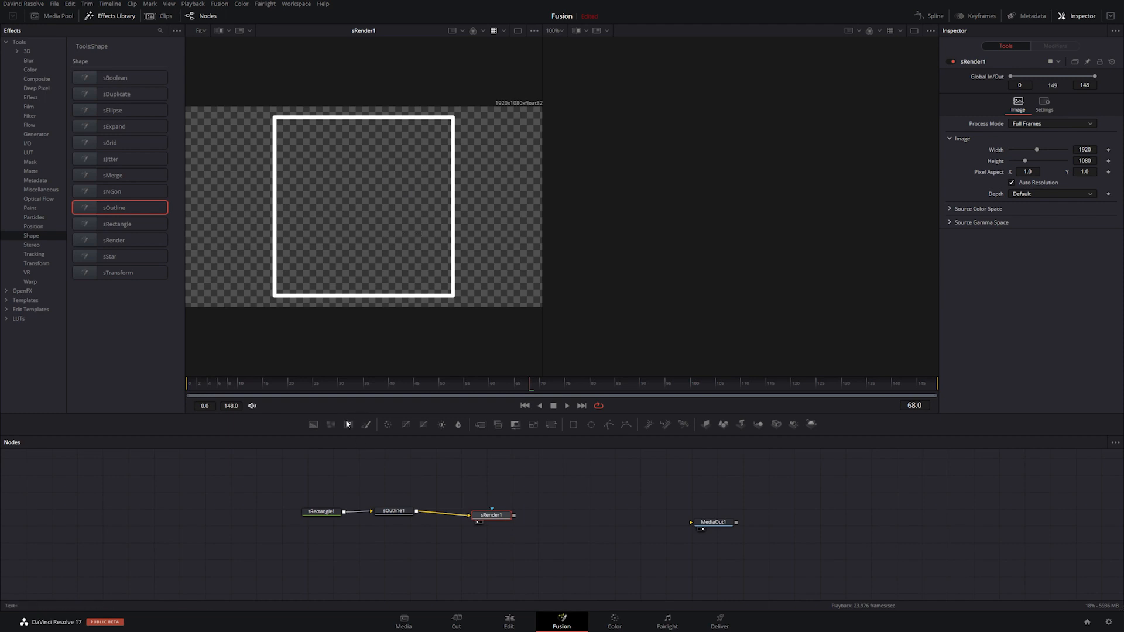
pyautogui.moveTo(349, 425); pyautogui.dragTo(485, 512)
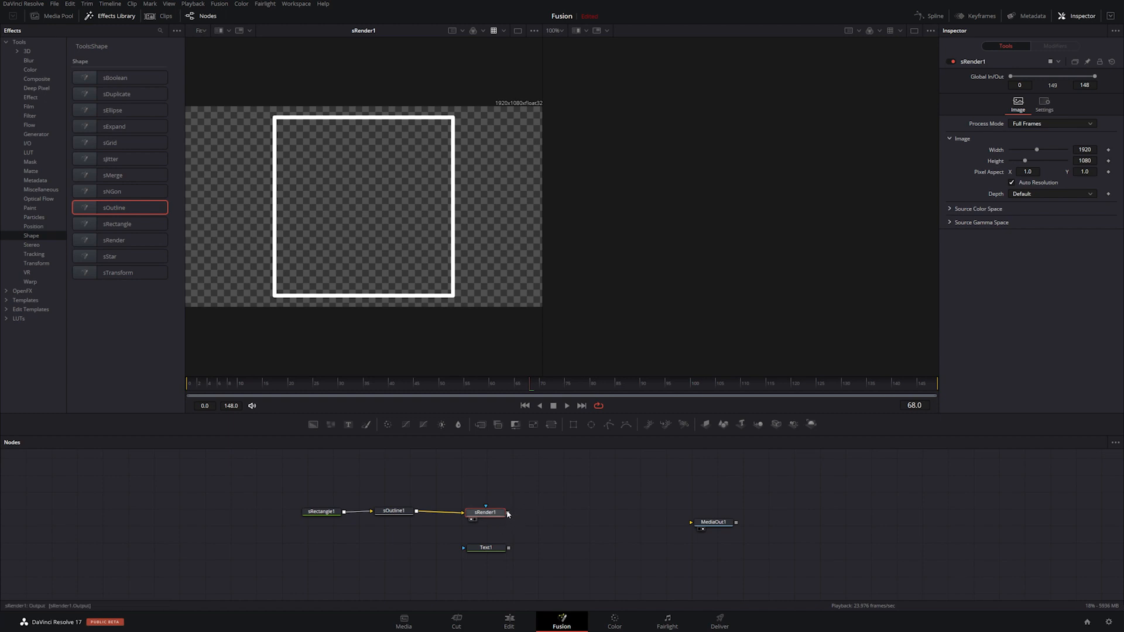
pyautogui.moveTo(509, 513); pyautogui.dragTo(690, 522)
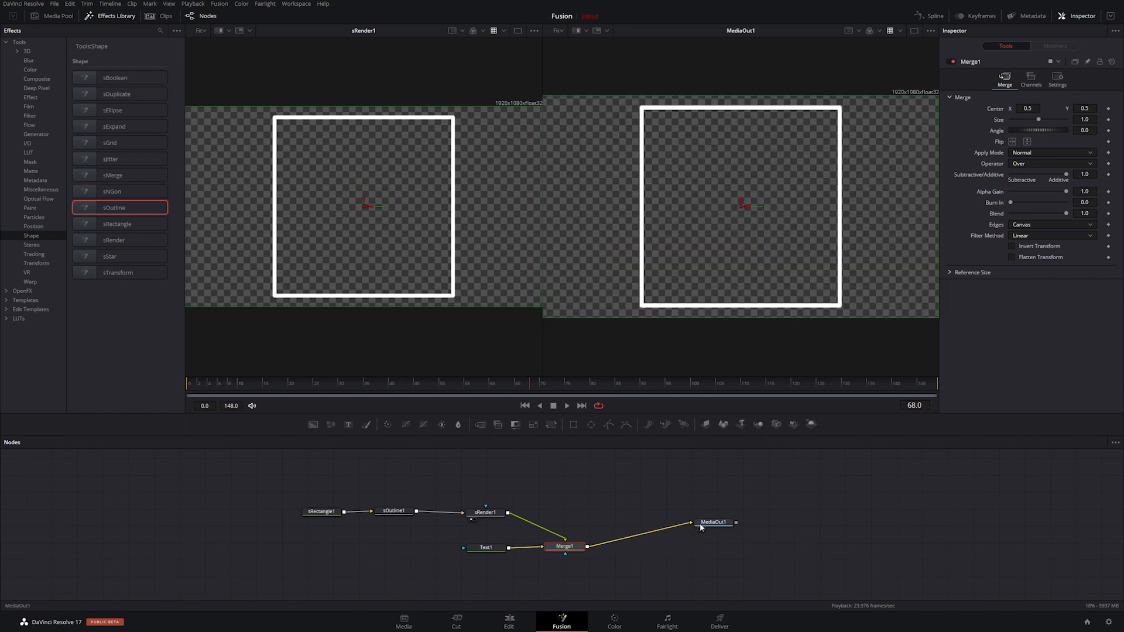
# - Set the Text1 node's text to "Hambre"
pyautogui.click(486, 550)
pyautogui.click(989, 151)
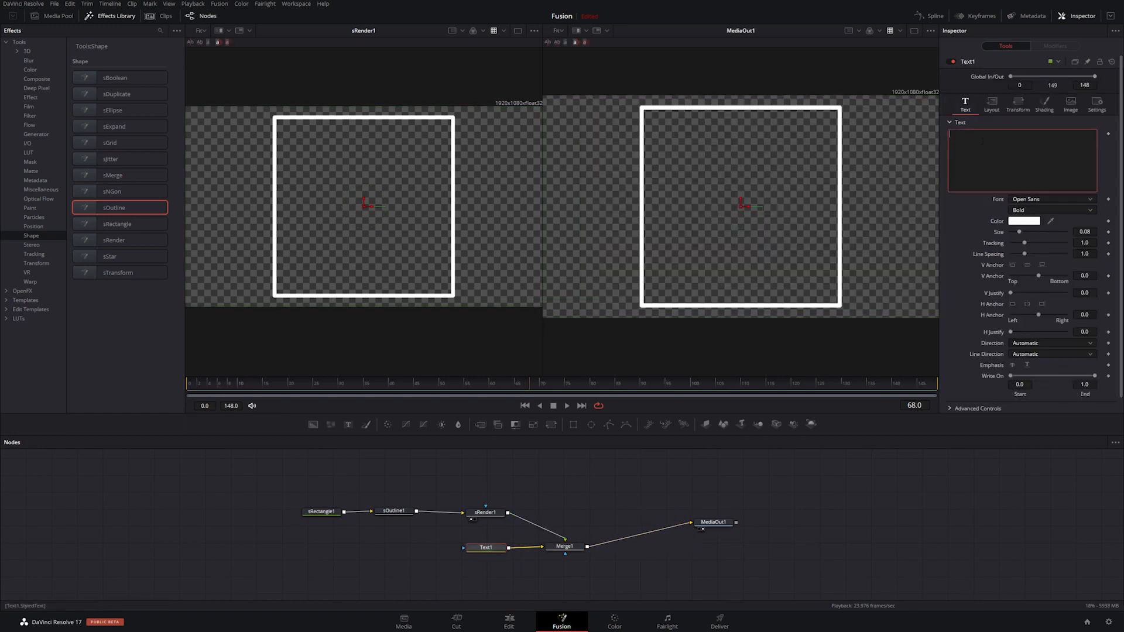
pyautogui.write('Hambre')
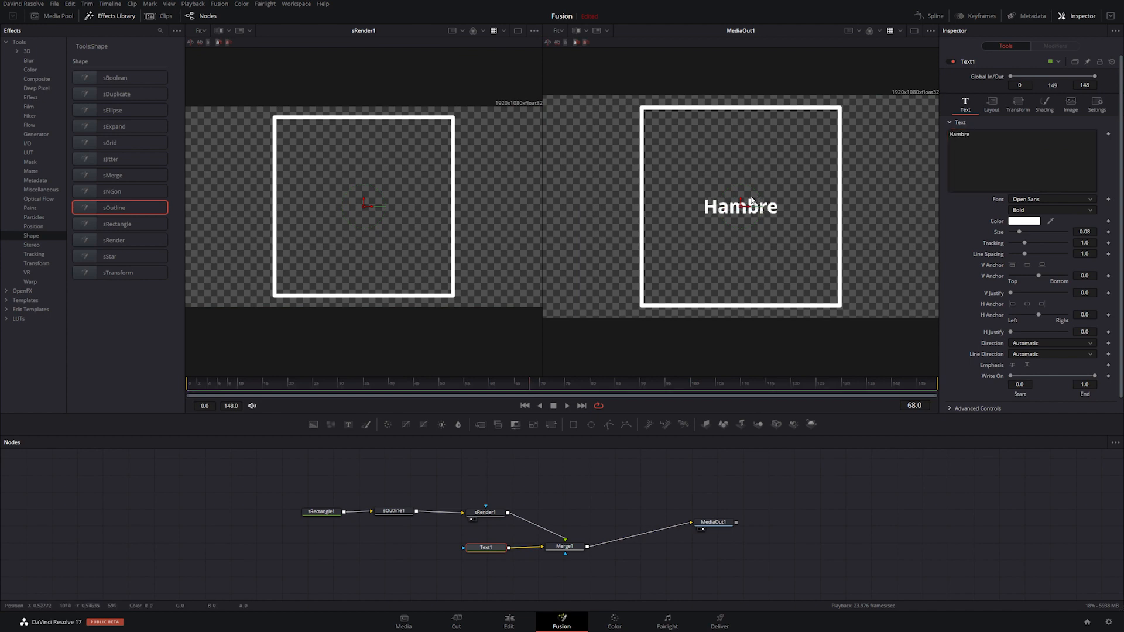
# - Move sOutline1 and sRectangle1 closer to sRender1, and set the rectangle's width to 0.26 and height to 0.094
pyautogui.moveTo(400, 513); pyautogui.dragTo(431, 515)
pyautogui.moveTo(353, 514); pyautogui.dragTo(365, 512)
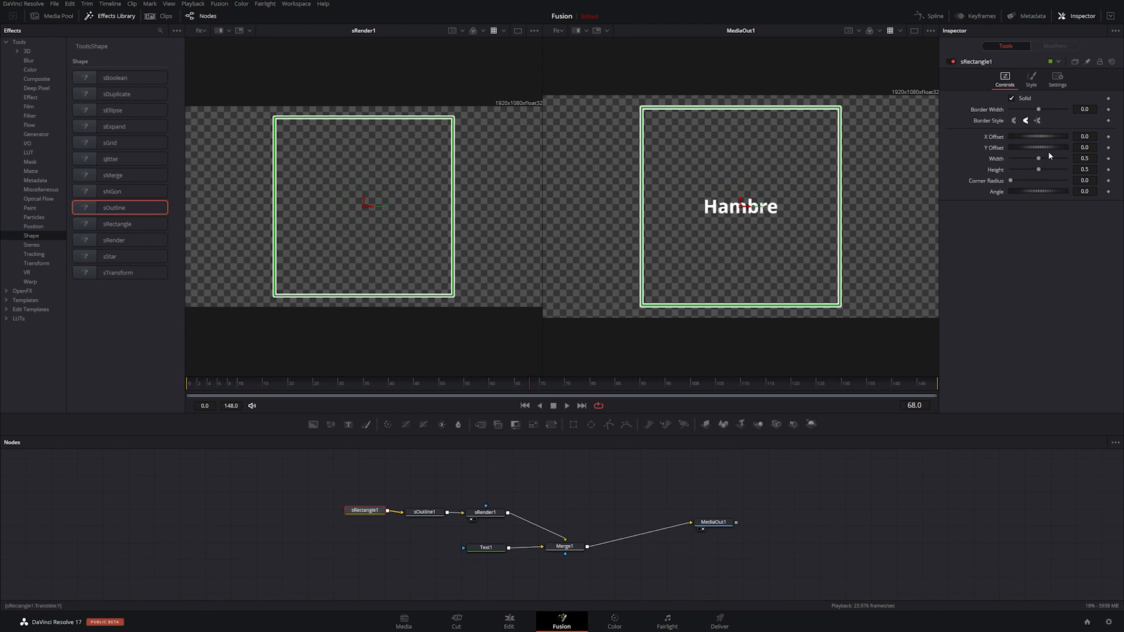
pyautogui.moveTo(1038, 170)
pyautogui.mouseDown()
pyautogui.moveTo(1017, 169)
pyautogui.moveTo(1034, 157)
pyautogui.moveTo(1024, 158)
pyautogui.mouseUp()
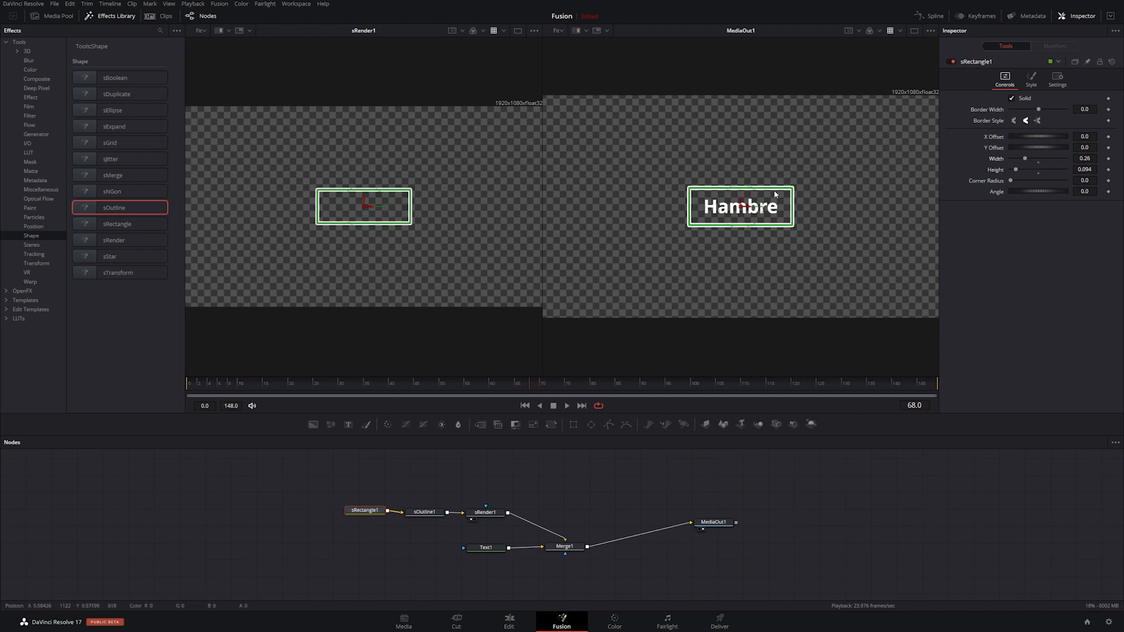
# - Change Text1's font to Bebas Neue, raise the tracking to 1.165 and enlarge the text
pyautogui.click(487, 548)
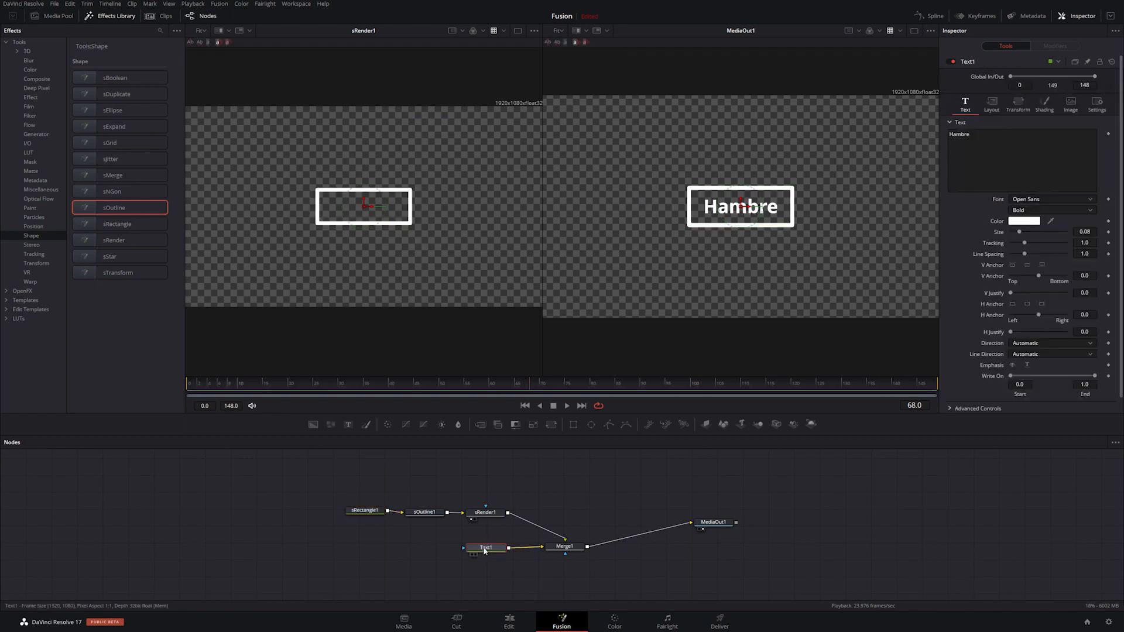
pyautogui.click(1048, 199)
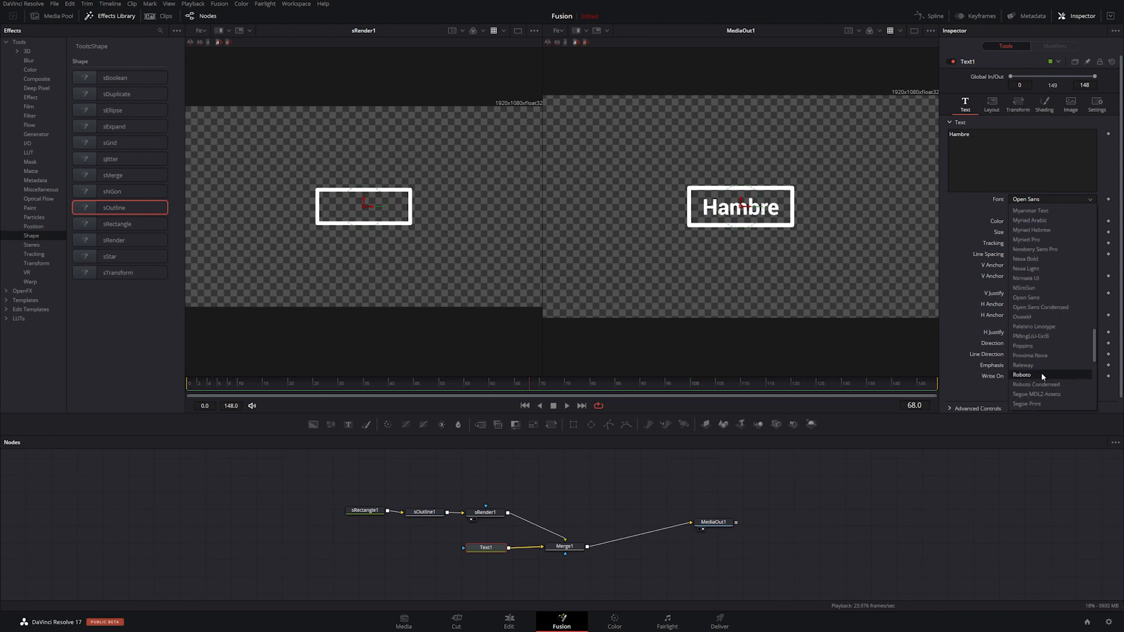
pyautogui.scroll(-4, 1025, 395)
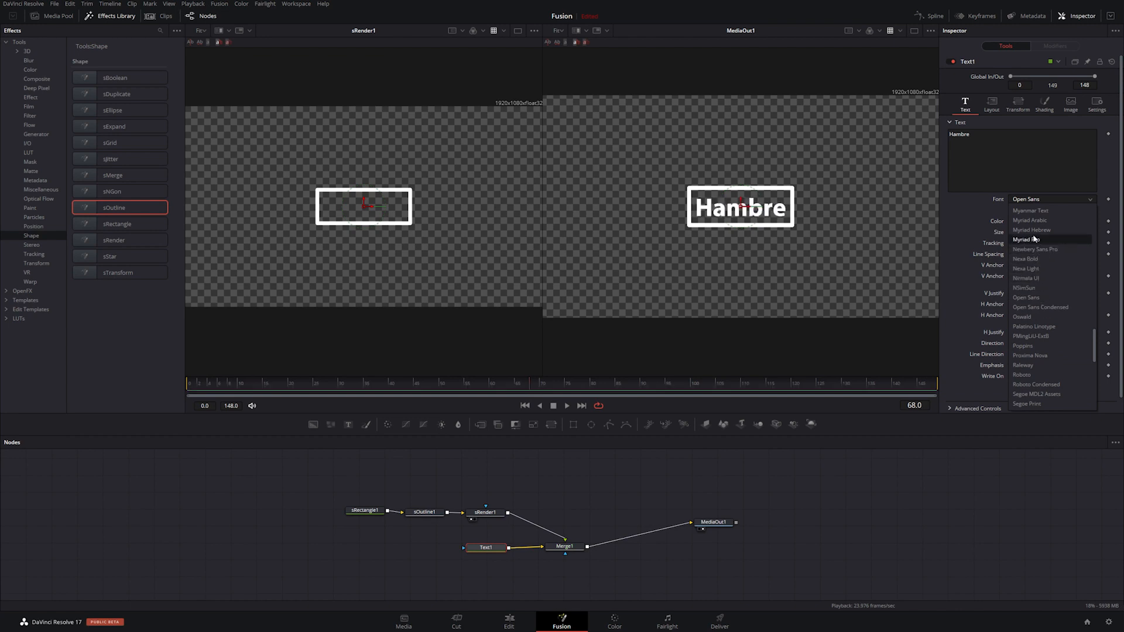
pyautogui.scroll(3, 1042, 232)
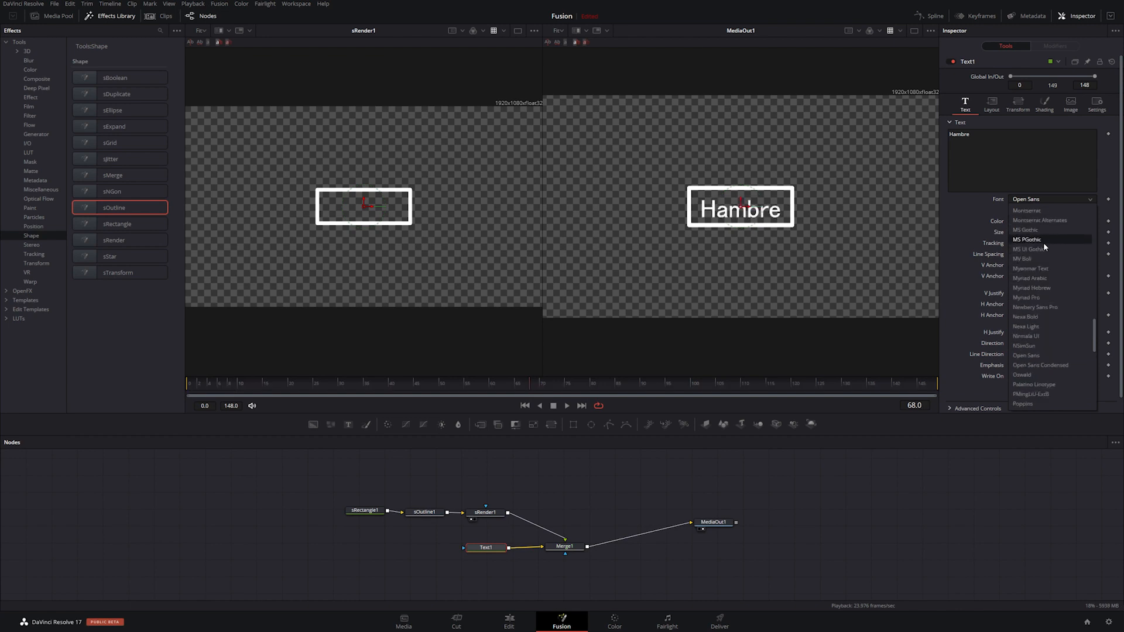
pyautogui.scroll(4, 1044, 228)
pyautogui.scroll(-7, 1039, 237)
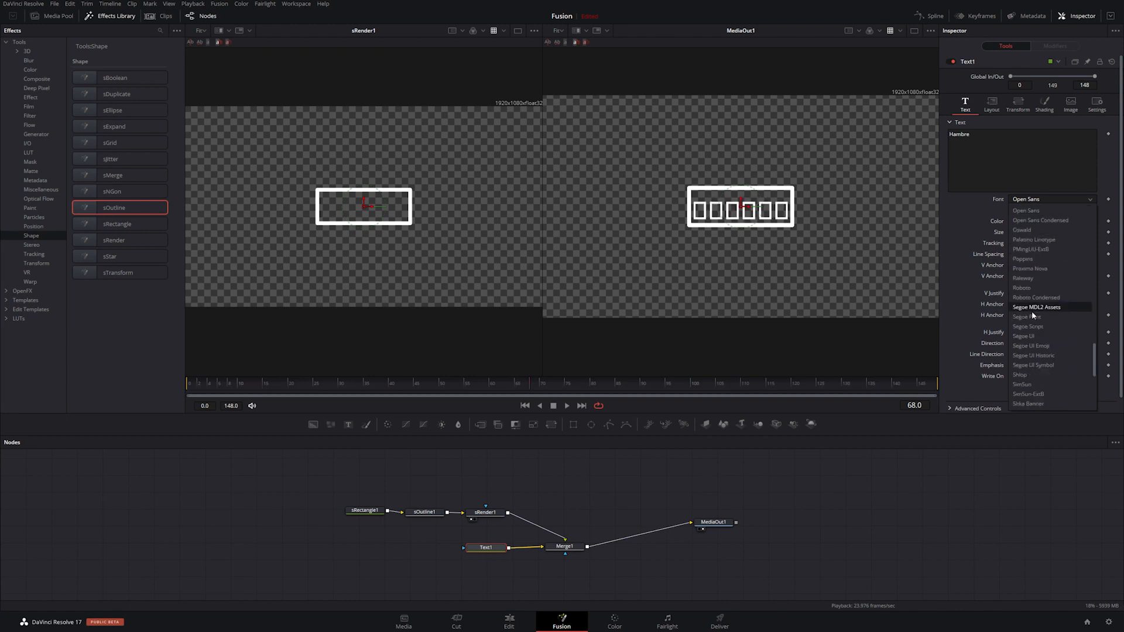
pyautogui.scroll(-6, 1025, 334)
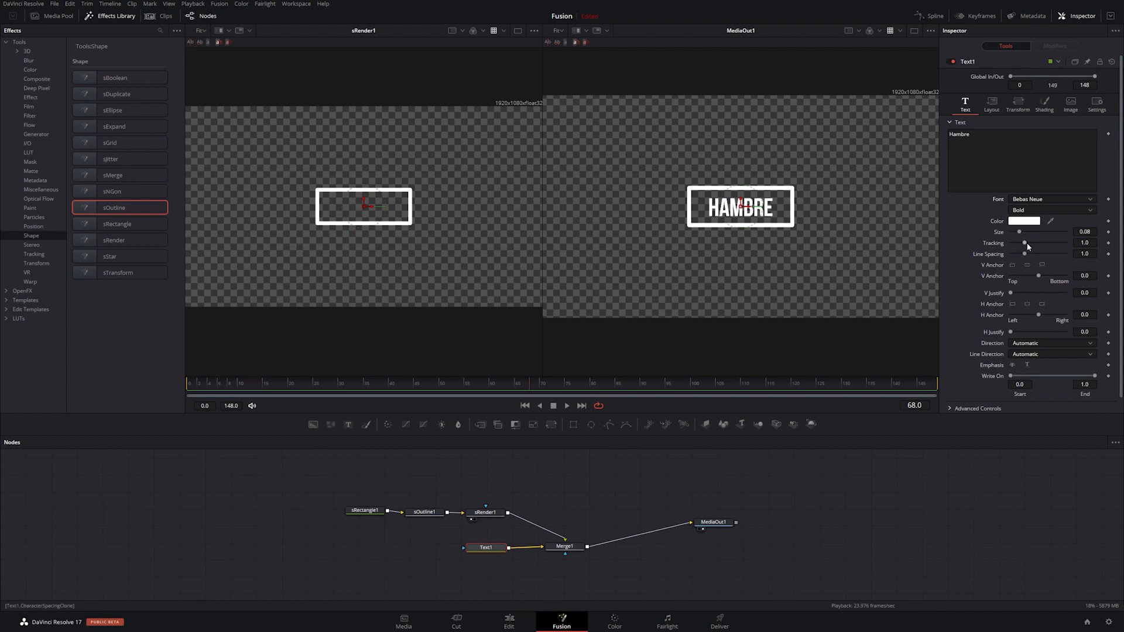
pyautogui.moveTo(1026, 244); pyautogui.dragTo(1021, 233)
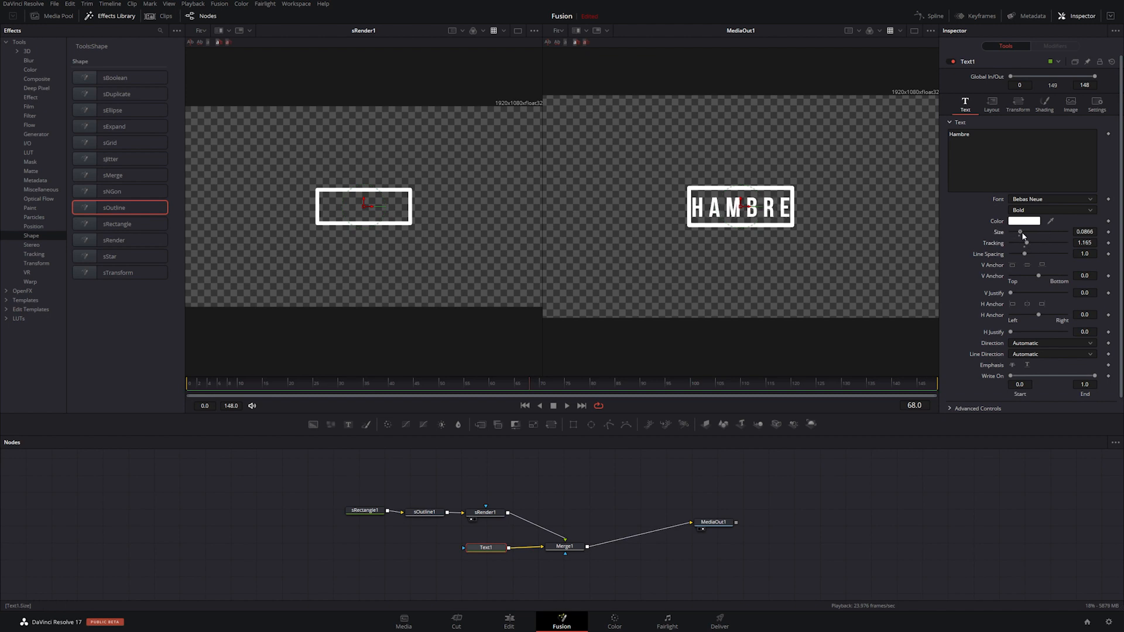
# - Enlarge sRectangle1 around the title to a width of 0.37 and a height of 0.126
pyautogui.click(369, 511)
pyautogui.moveTo(1025, 160)
pyautogui.mouseDown()
pyautogui.moveTo(1018, 170)
pyautogui.moveTo(1031, 159)
pyautogui.mouseUp()
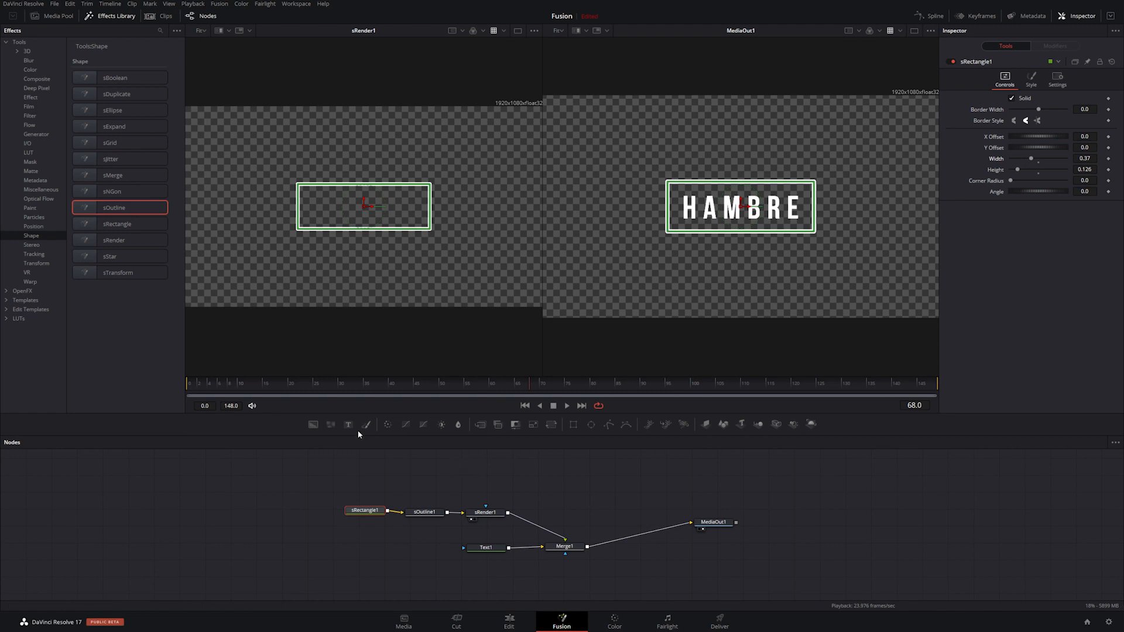
# - Add a second Text node below Merge1 and merge it with Merge1's output
pyautogui.moveTo(347, 429); pyautogui.dragTo(571, 579)
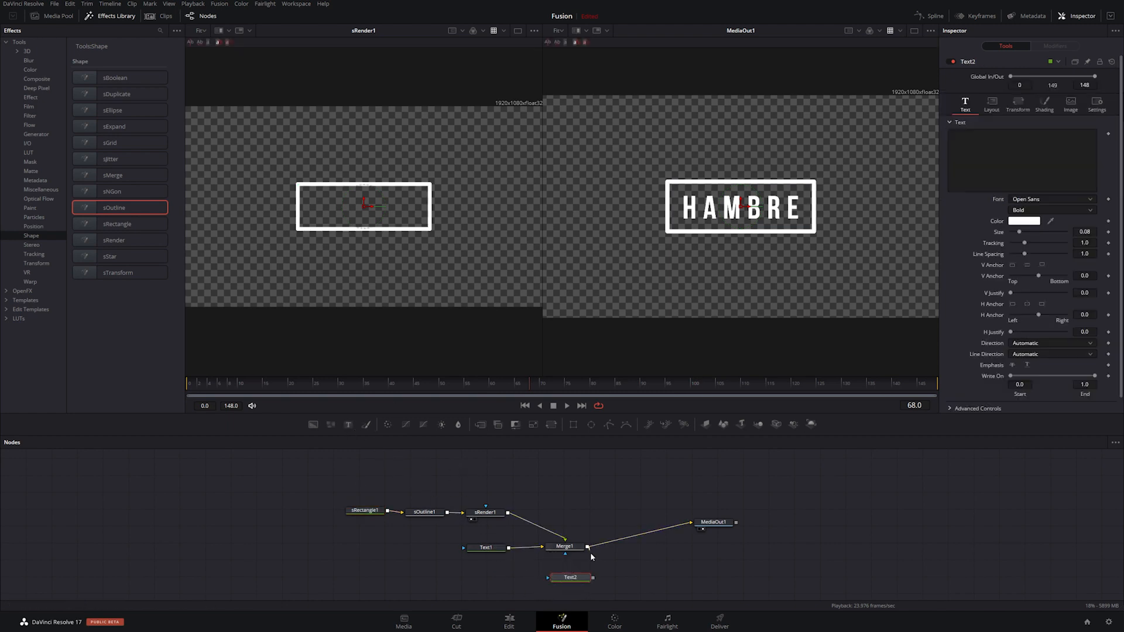
pyautogui.moveTo(595, 578); pyautogui.dragTo(594, 578)
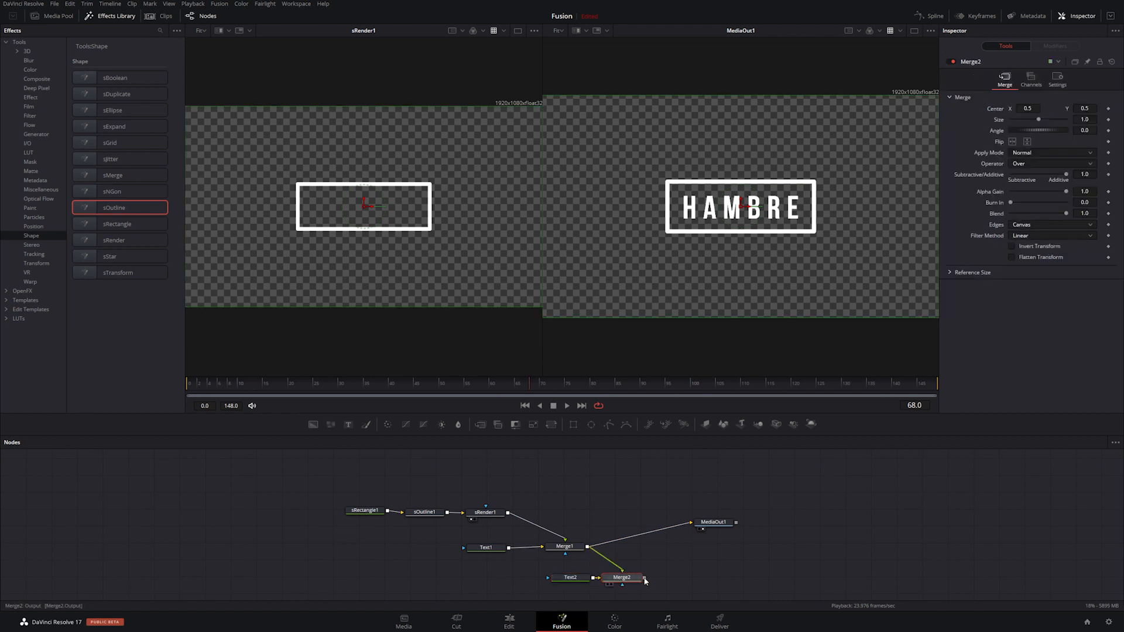
# - Connect Merge2's output to MediaOut1 in place of Merge1's and shift the other nodes up as a group
pyautogui.click(679, 525)
pyautogui.moveTo(644, 577); pyautogui.dragTo(691, 523)
pyautogui.moveTo(325, 476); pyautogui.dragTo(590, 552)
# - Enter "The Somewhere Dry Gin" in Text2, reduce its size to 0.0433 and place it centred below the outlined rectangle
pyautogui.click(548, 557)
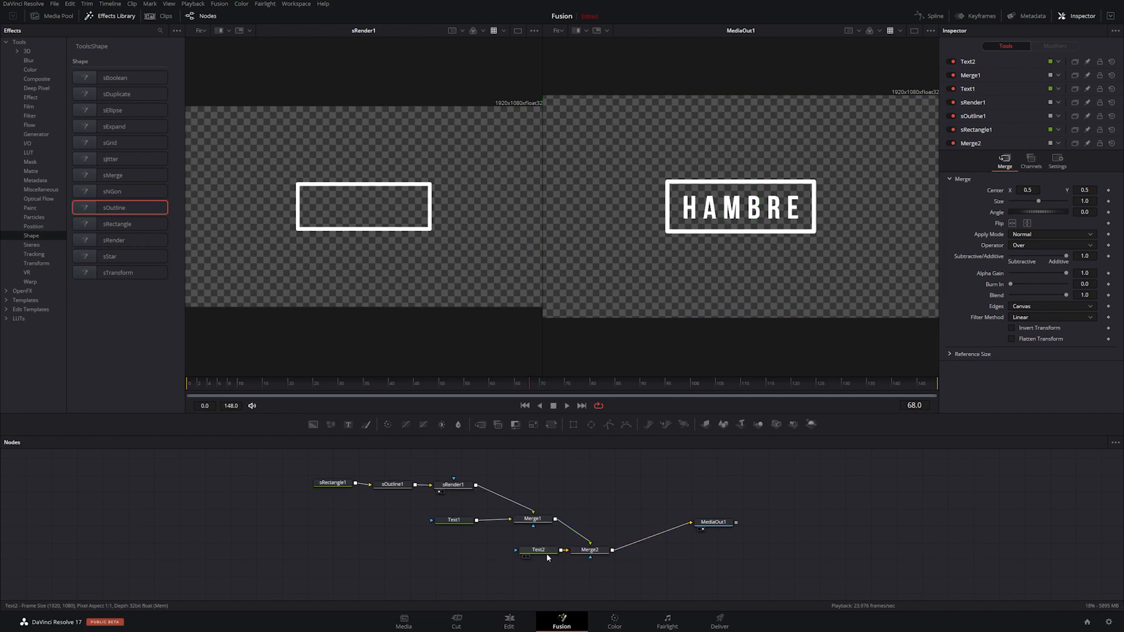
pyautogui.click(545, 552)
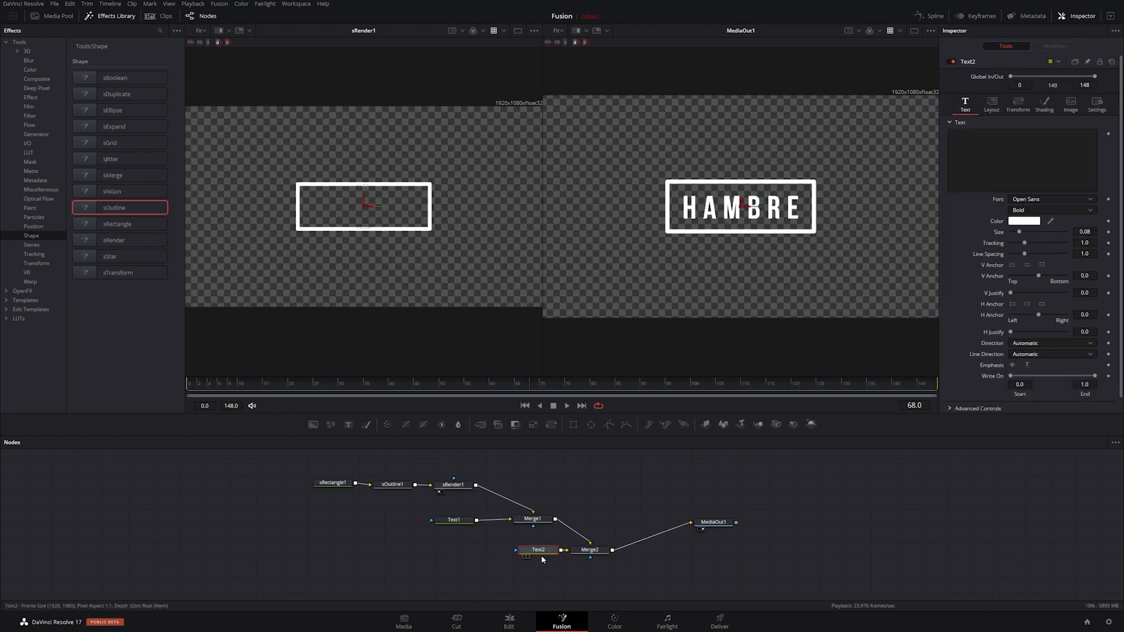
pyautogui.click(997, 146)
pyautogui.write('The Somewhere Dry Gin')
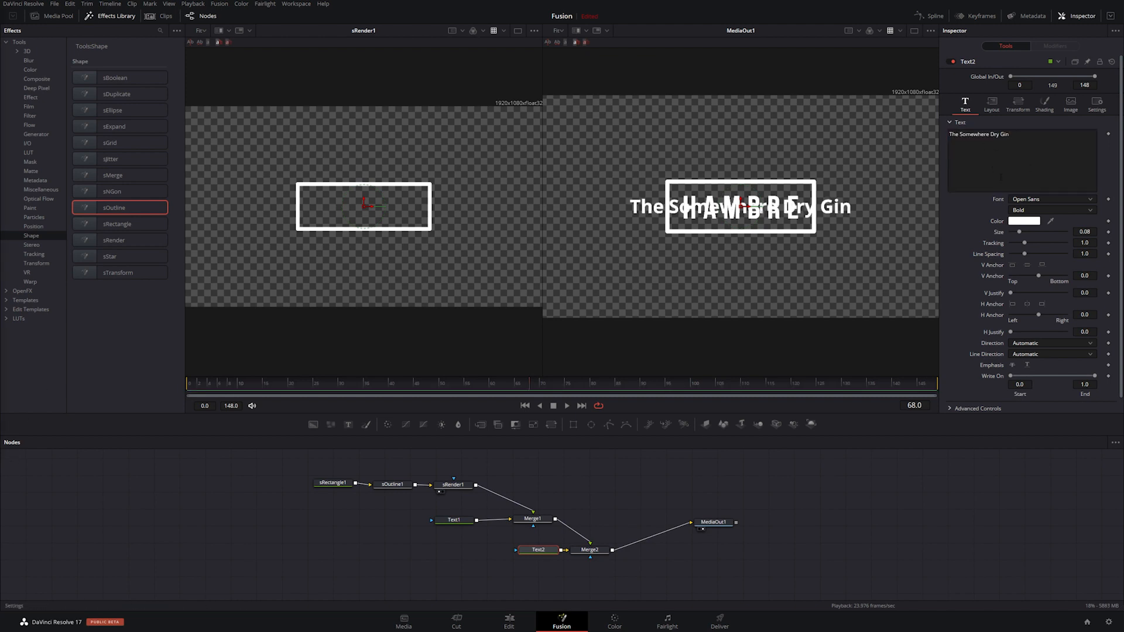
pyautogui.moveTo(1023, 232); pyautogui.dragTo(1019, 234)
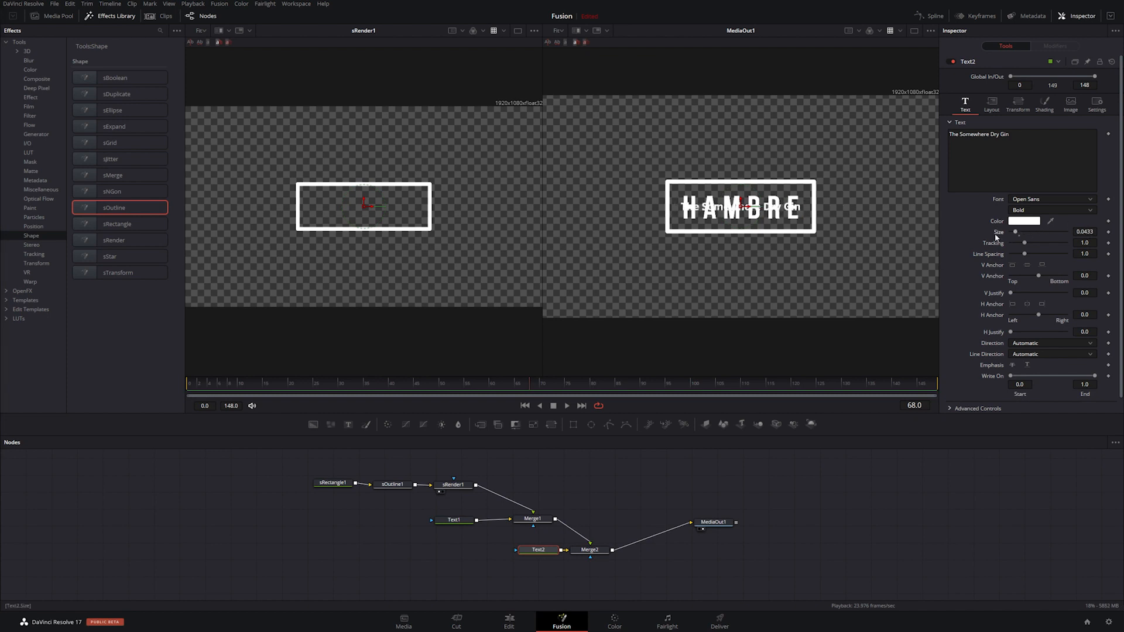
pyautogui.moveTo(743, 205); pyautogui.dragTo(745, 241)
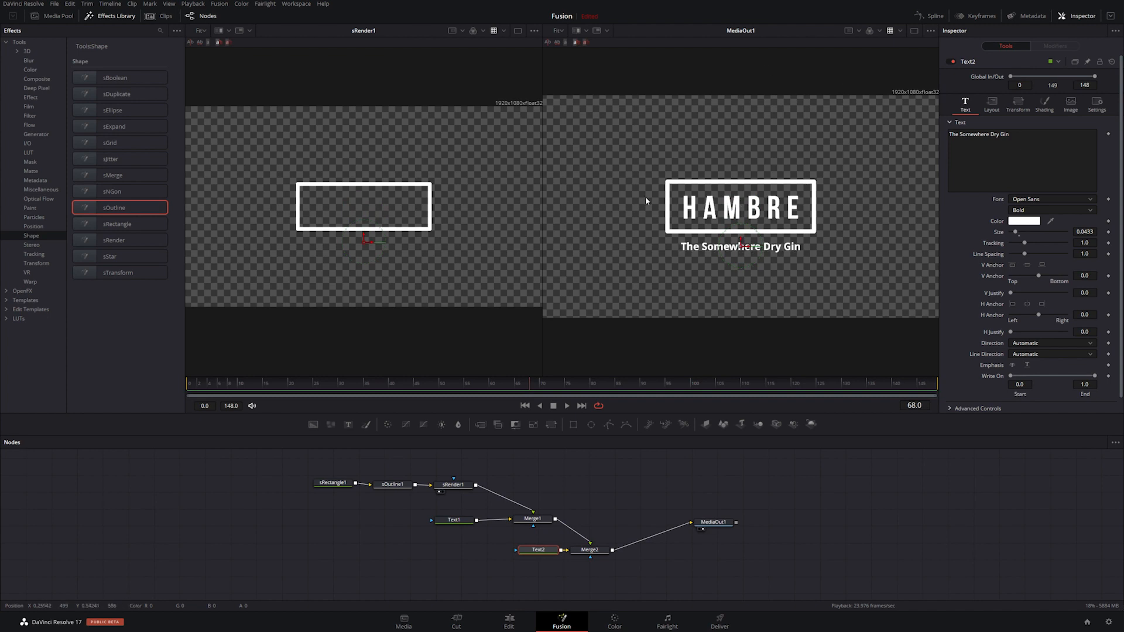
# - Check the title over the footage on the Edit page, and return to the Fusion page with a single viewer
pyautogui.click(509, 623)
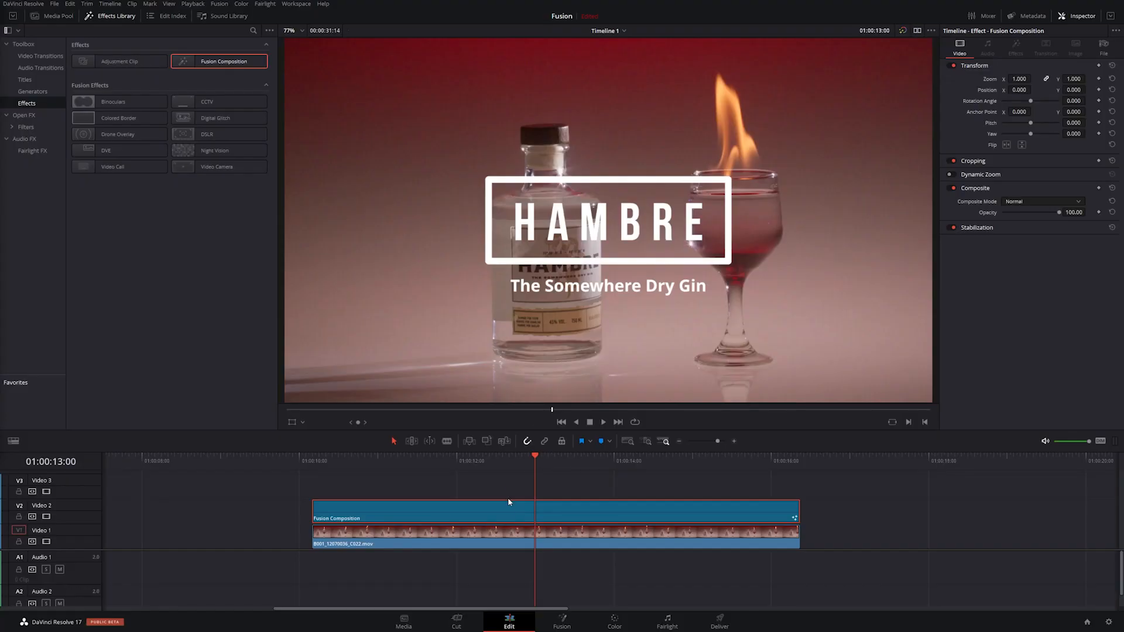
pyautogui.click(562, 623)
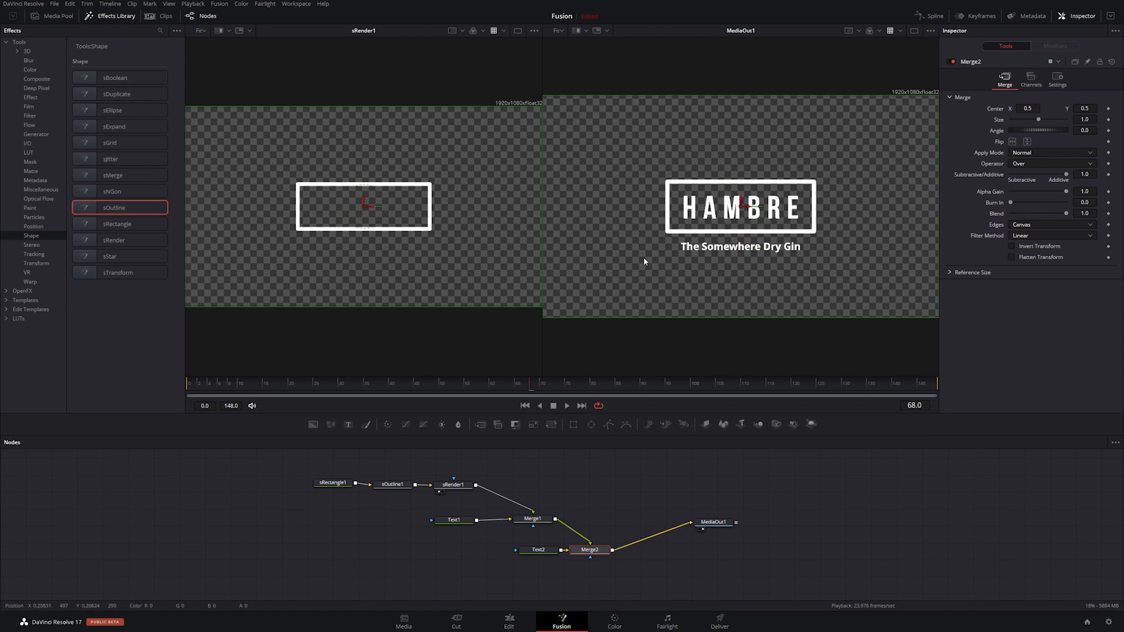
pyautogui.click(912, 31)
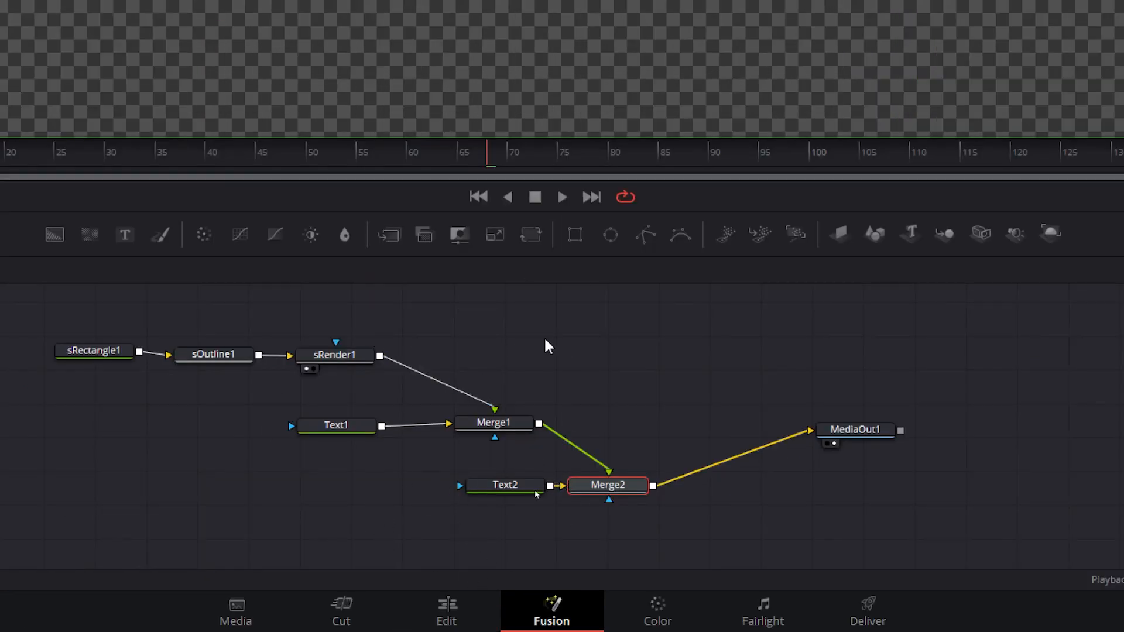
# - Switch the node connections to Orthogonal Pipes and nudge Text1 to see how its connection bends
pyautogui.rightClick(519, 338)
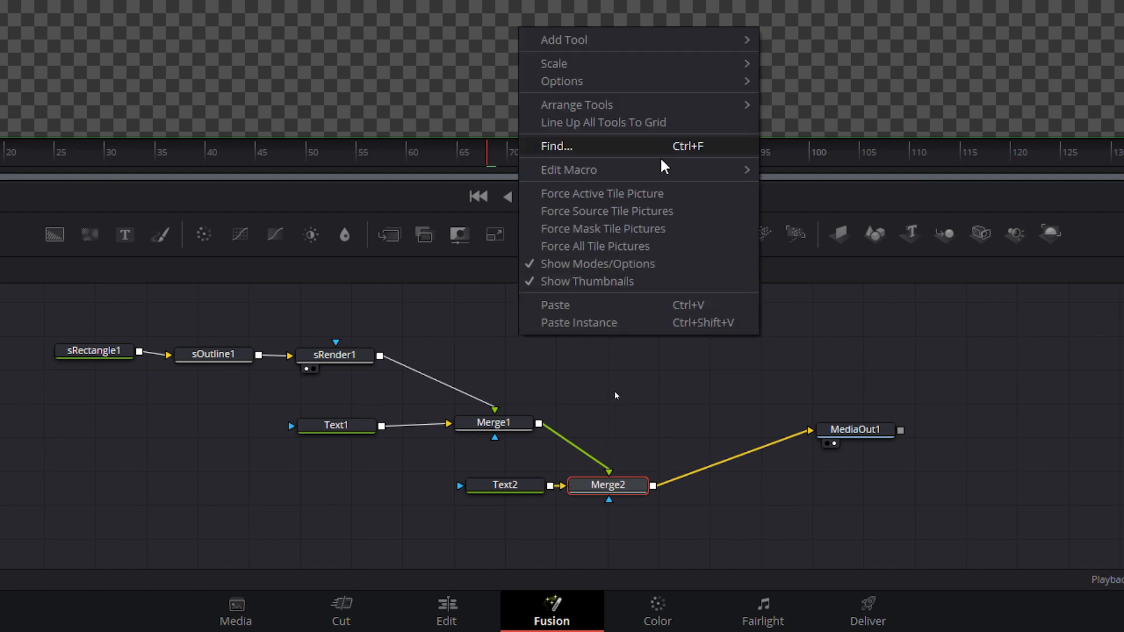
pyautogui.moveTo(641, 83)
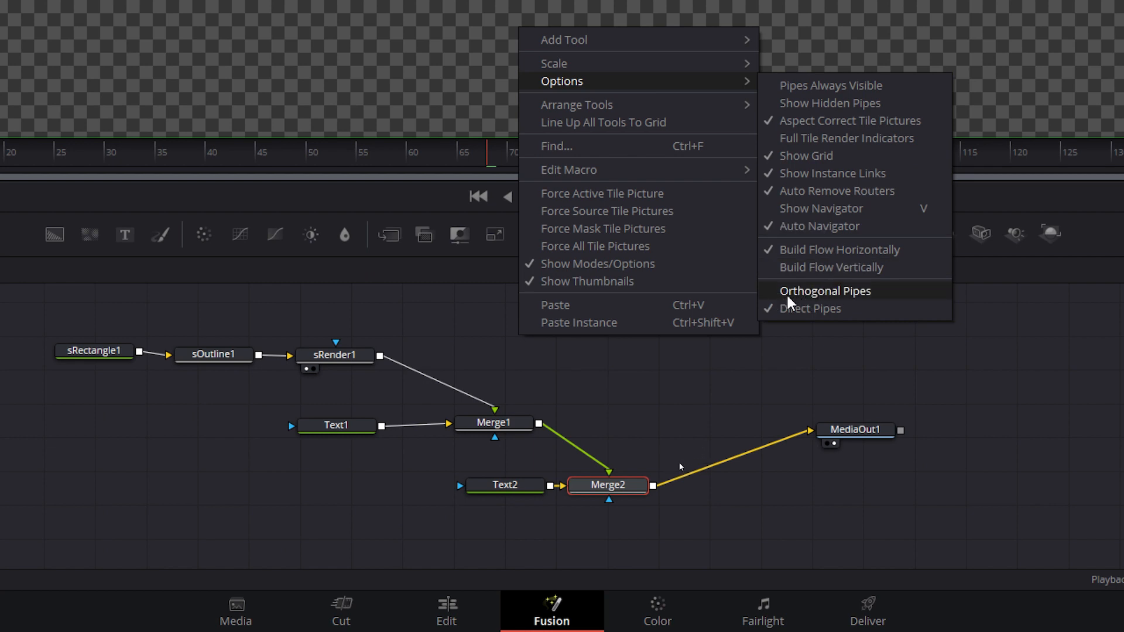
pyautogui.click(813, 291)
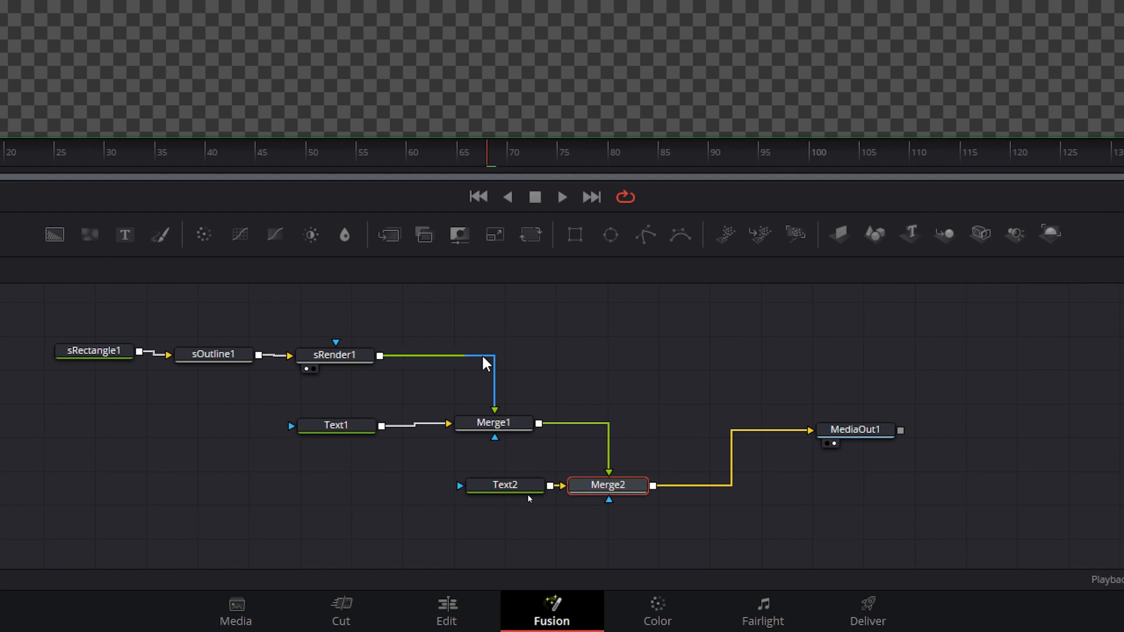
pyautogui.moveTo(357, 435); pyautogui.dragTo(360, 425)
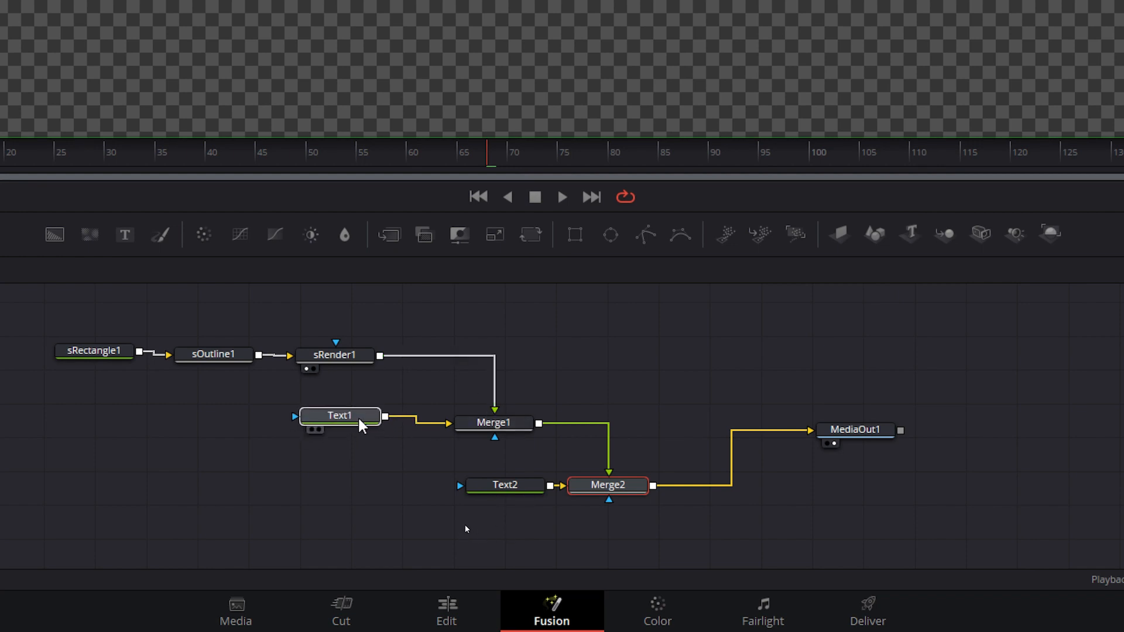
# - Set the node graph to arrange tools to the grid and line up all existing tools to it
pyautogui.rightClick(571, 344)
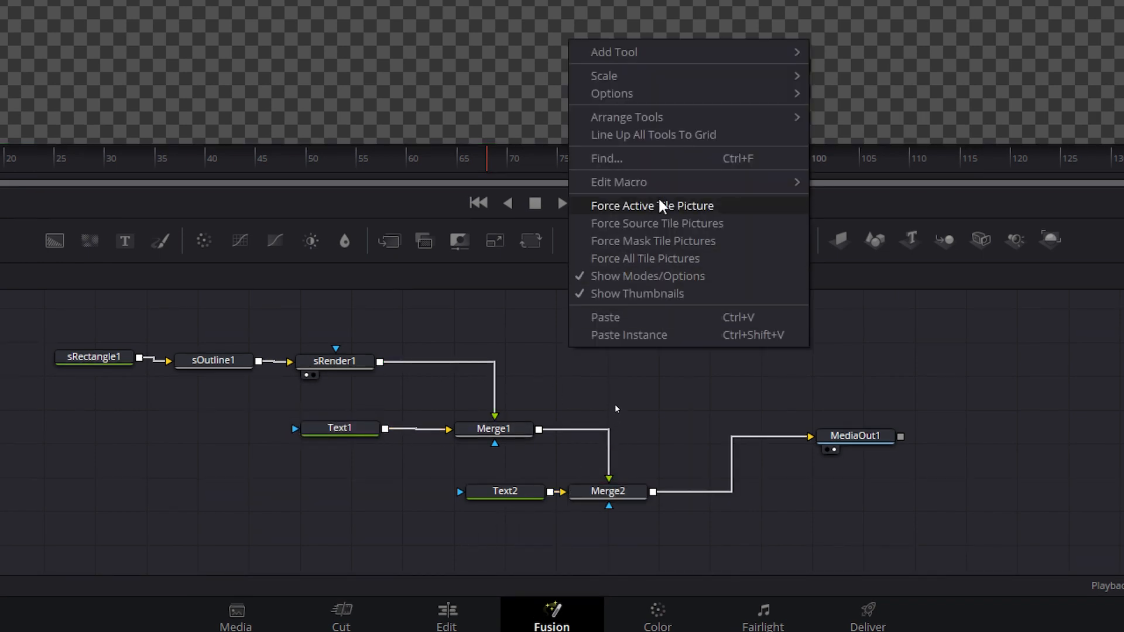
pyautogui.moveTo(635, 126)
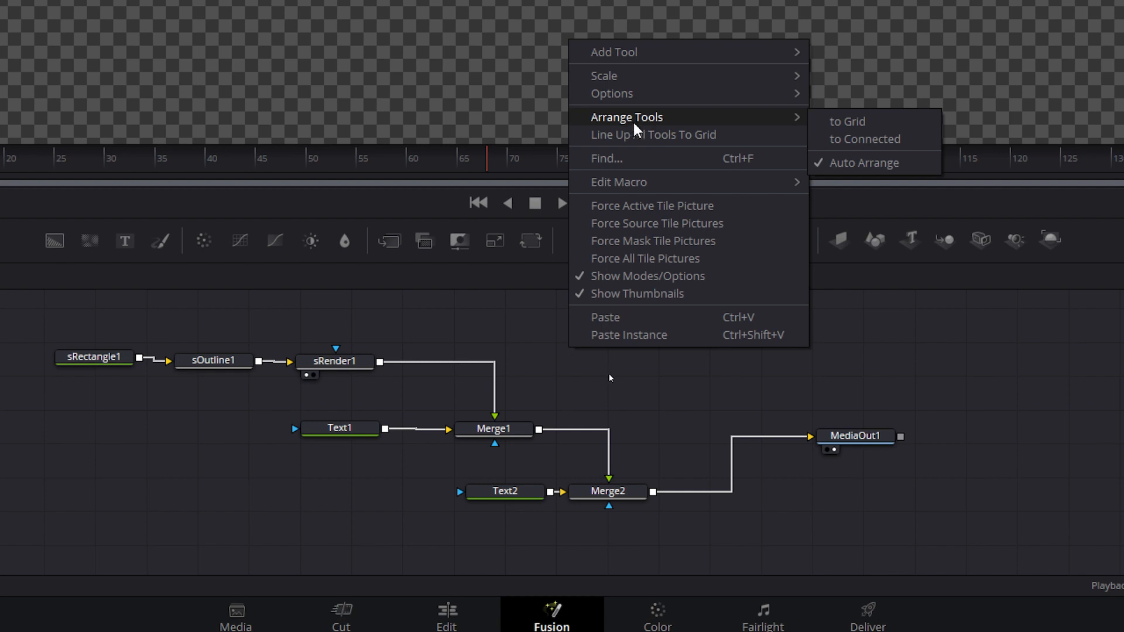
pyautogui.click(846, 124)
pyautogui.rightClick(563, 357)
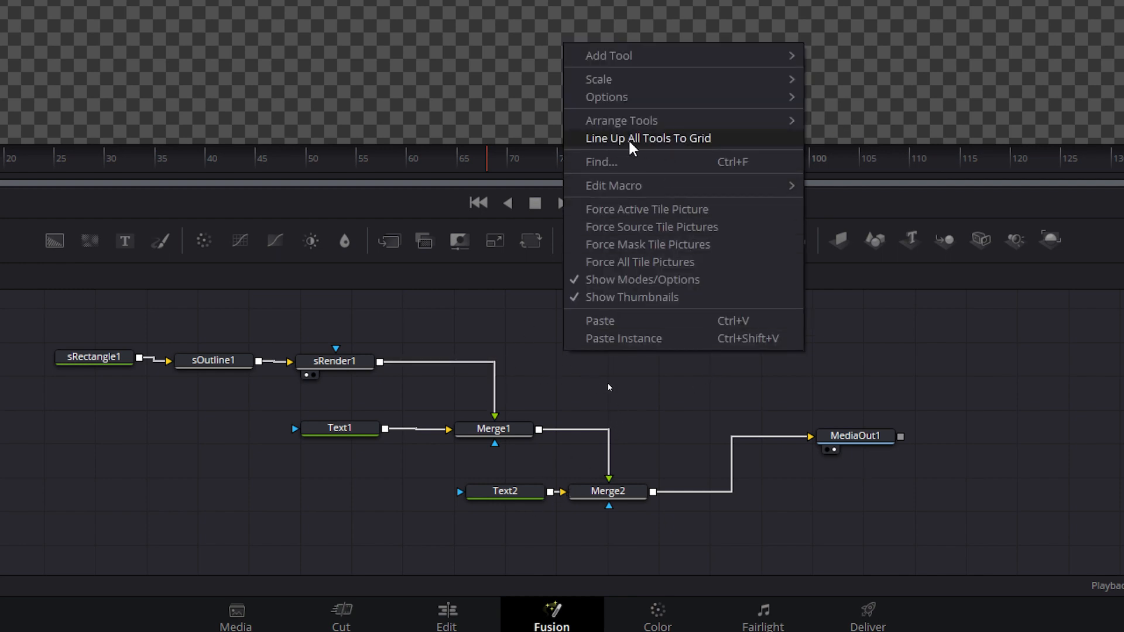
pyautogui.click(679, 141)
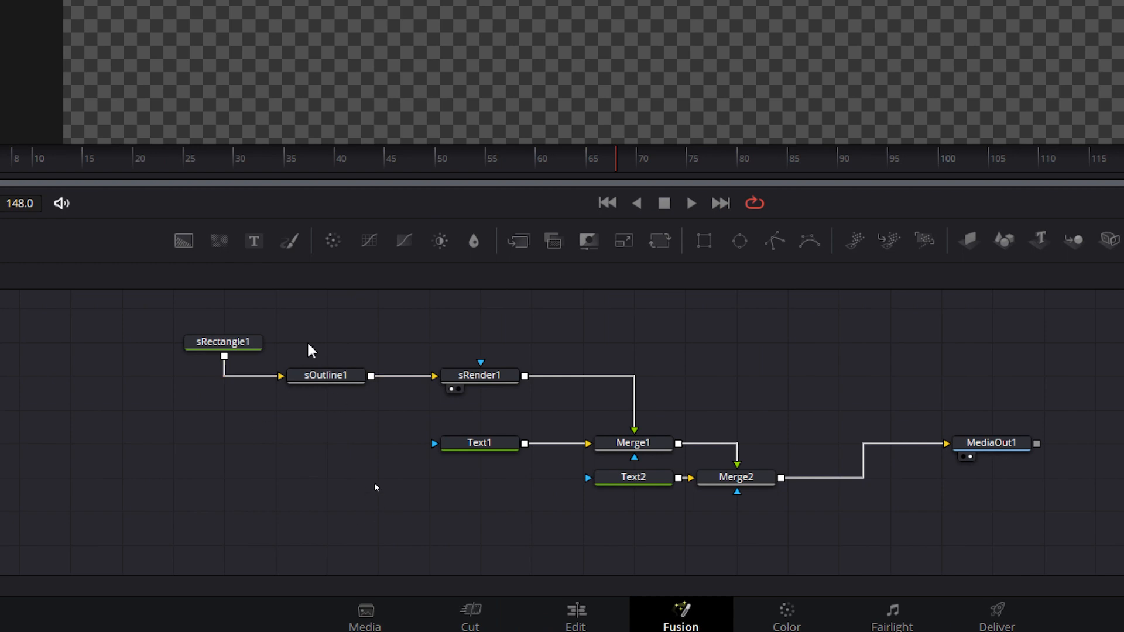
# - Place sRectangle1 and sOutline1 in a tight row with sRender1, and move the row so sRender1 sits directly above Merge1
pyautogui.moveTo(229, 345); pyautogui.dragTo(210, 378)
pyautogui.moveTo(217, 376); pyautogui.dragTo(408, 389)
pyautogui.moveTo(240, 323); pyautogui.dragTo(631, 369)
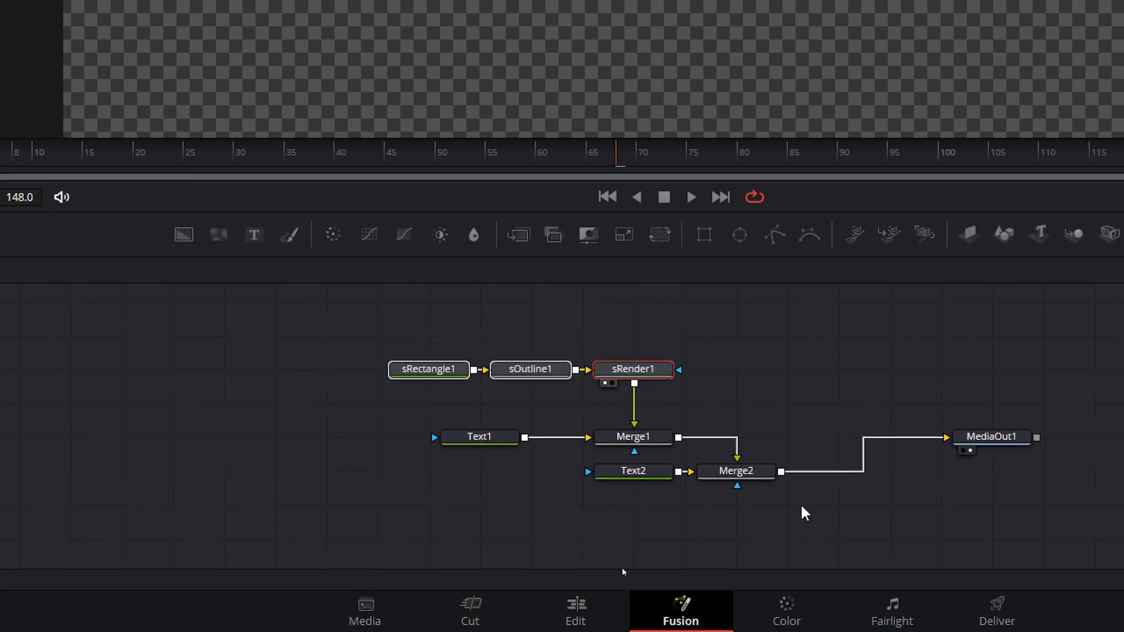
# - Line MediaOut1 up beside Merge2, lower the Text2 row by one grid line and move Text1 closer to Merge1
pyautogui.moveTo(995, 457); pyautogui.dragTo(865, 474)
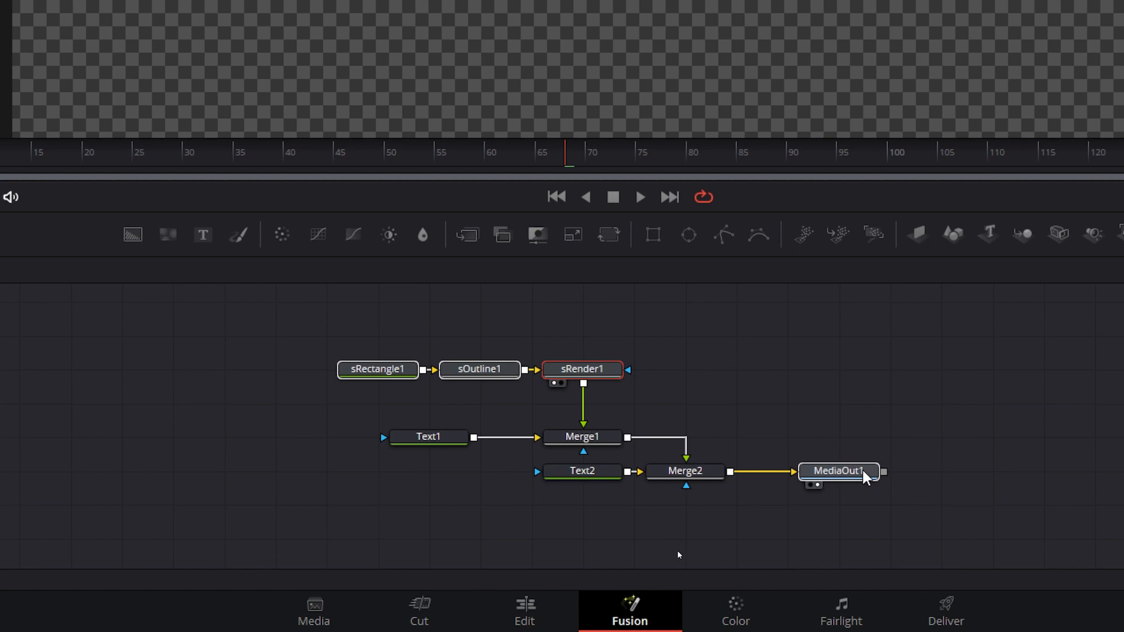
pyautogui.moveTo(882, 525); pyautogui.dragTo(602, 505)
pyautogui.moveTo(410, 437); pyautogui.dragTo(460, 437)
# - Examine the node tree row by row: the shape chain, Text1 with Merge1, Text2 with Merge2, and MediaOut1
pyautogui.moveTo(370, 322); pyautogui.dragTo(573, 371)
pyautogui.moveTo(324, 301); pyautogui.dragTo(606, 380)
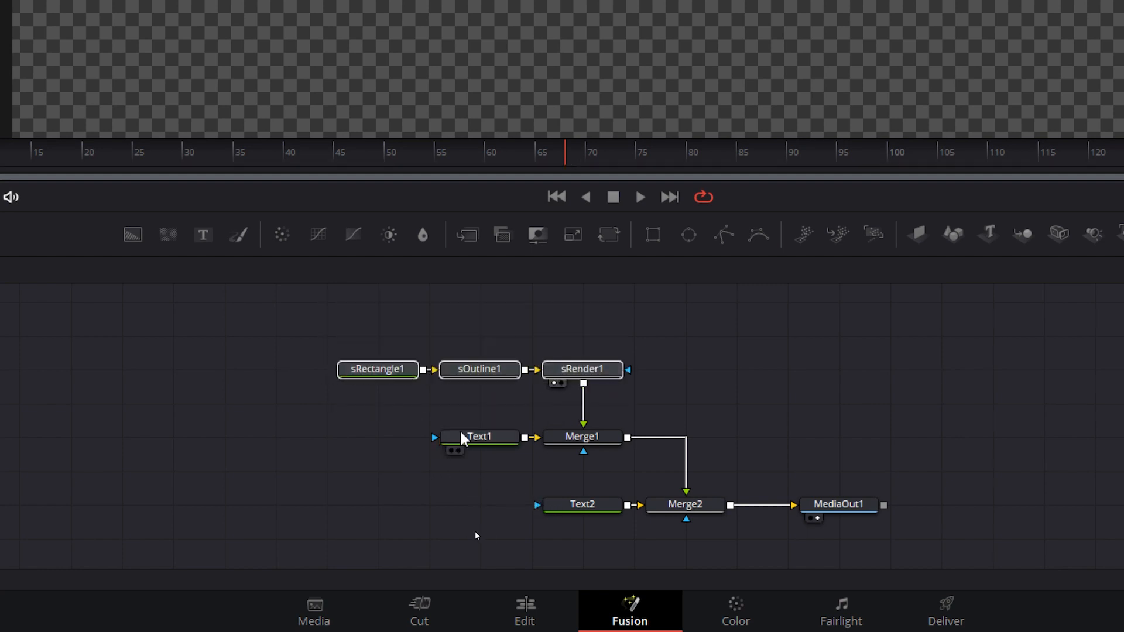
pyautogui.moveTo(454, 411); pyautogui.dragTo(632, 451)
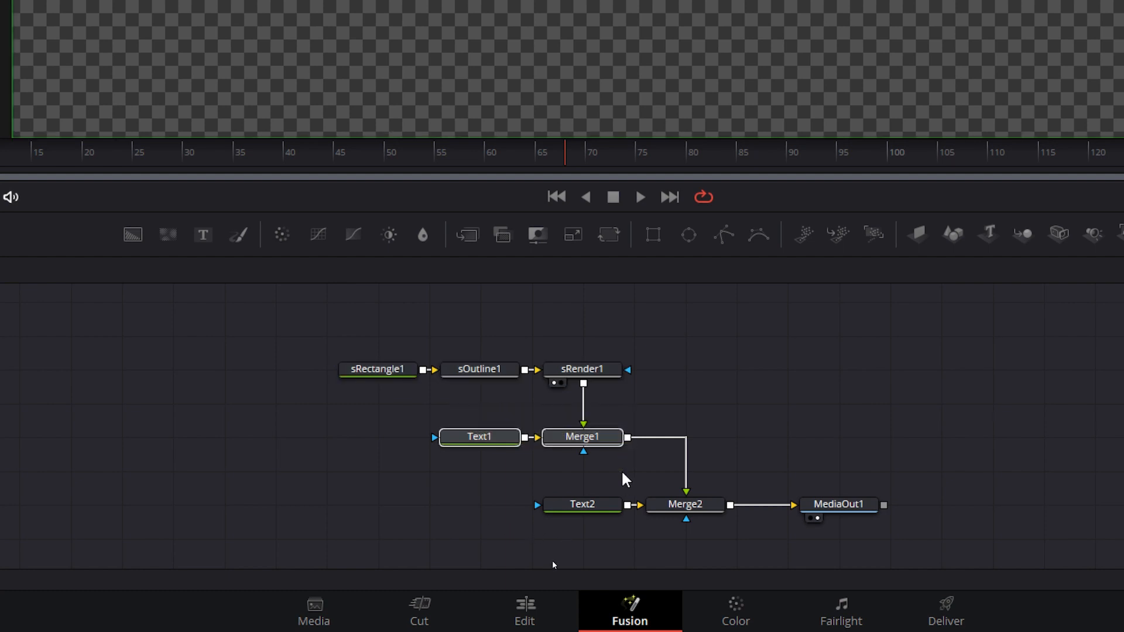
pyautogui.moveTo(566, 483); pyautogui.dragTo(696, 501)
pyautogui.moveTo(840, 504)
pyautogui.mouseDown()
pyautogui.moveTo(810, 502)
pyautogui.moveTo(838, 500)
pyautogui.mouseUp()
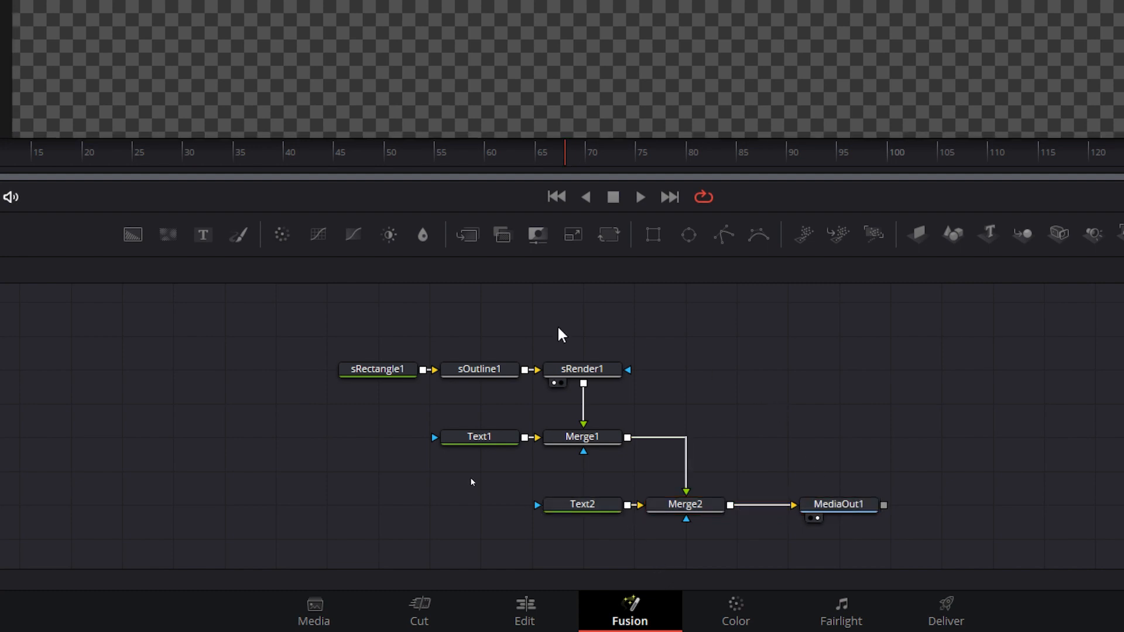
pyautogui.moveTo(296, 324); pyautogui.dragTo(655, 375)
pyautogui.moveTo(404, 407); pyautogui.dragTo(621, 460)
pyautogui.moveTo(502, 487); pyautogui.dragTo(684, 525)
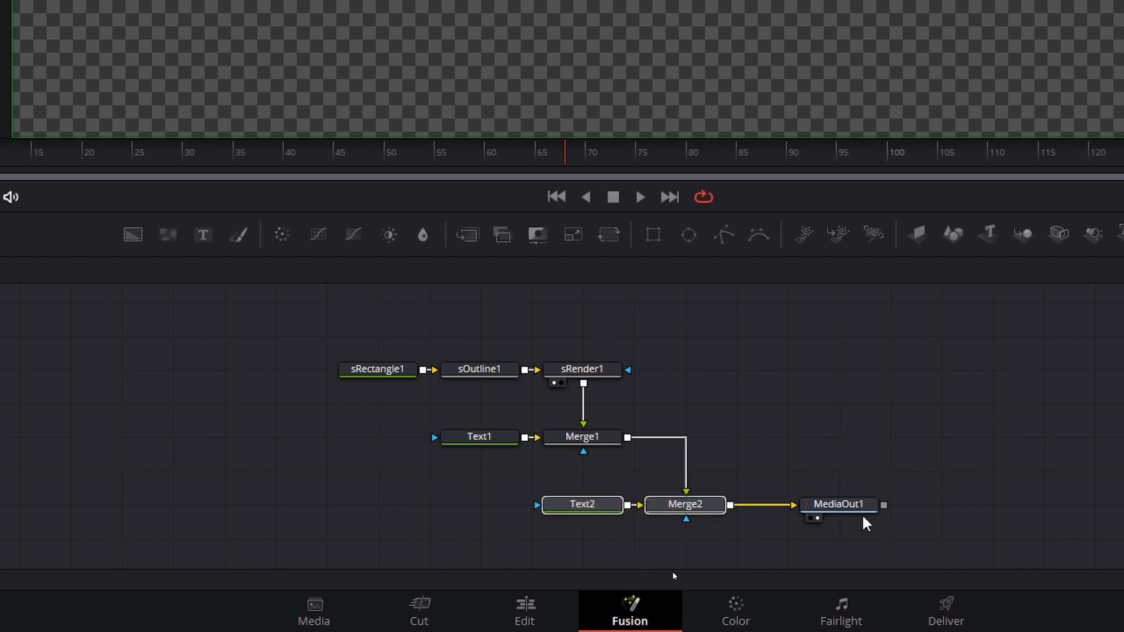
pyautogui.click(848, 507)
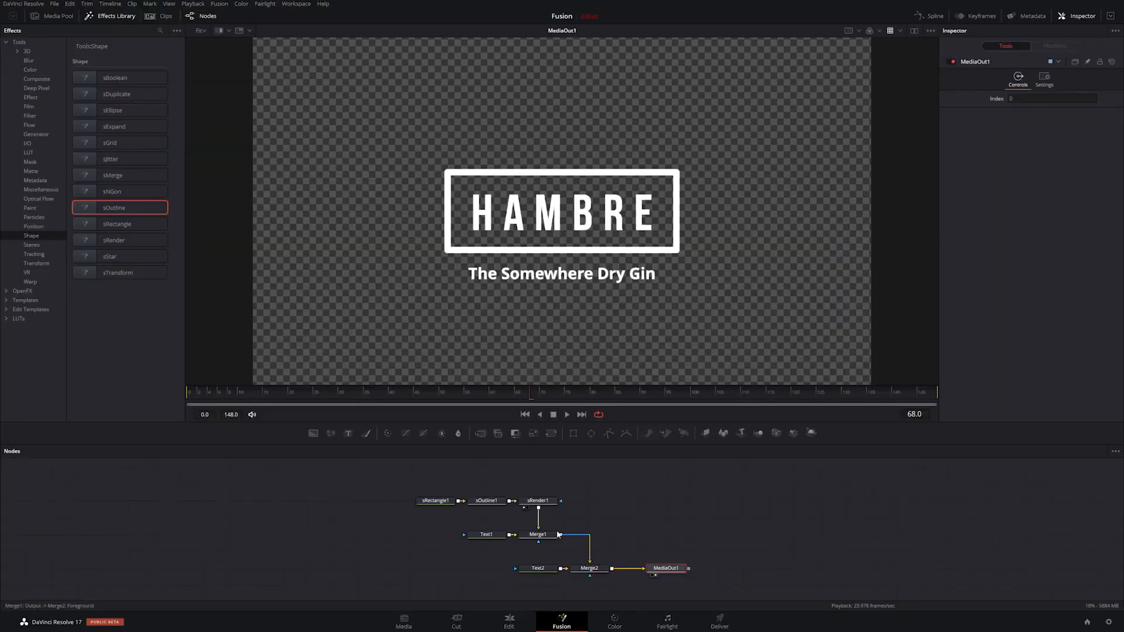
# - Set sOutline1's Length to 0.0 and keyframe it at frame 0
pyautogui.click(442, 502)
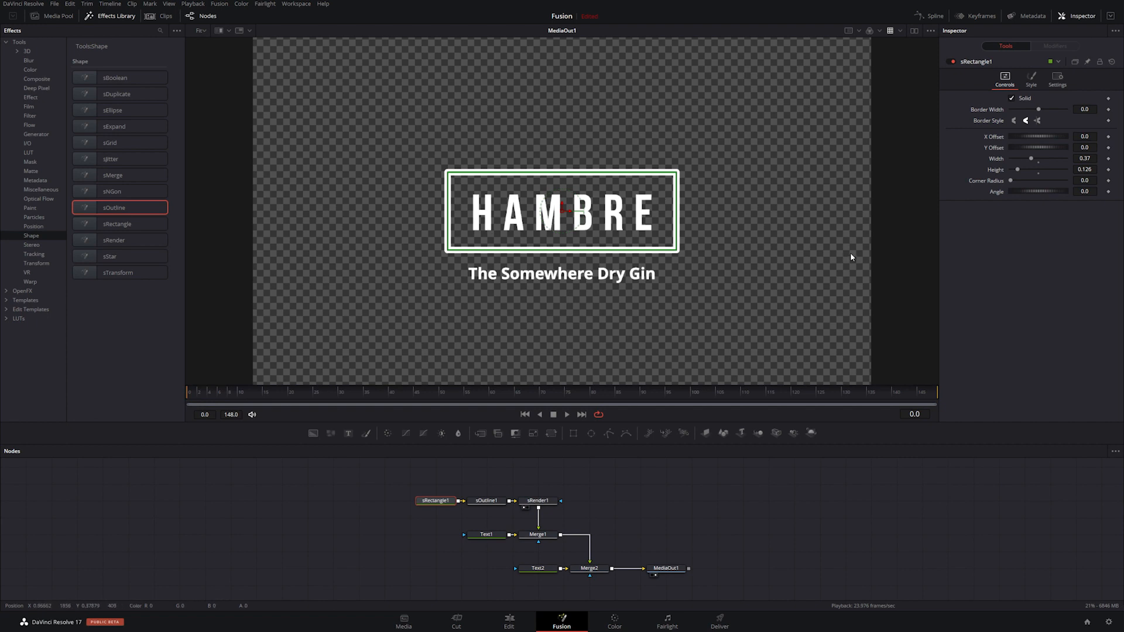
pyautogui.click(486, 502)
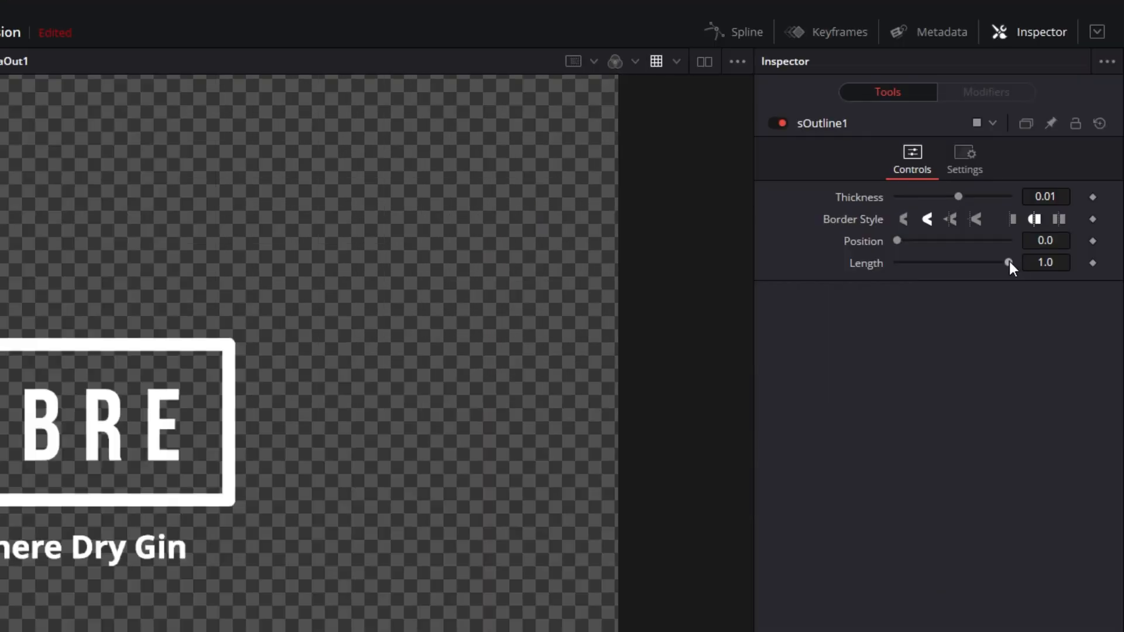
pyautogui.moveTo(1065, 132); pyautogui.dragTo(1009, 132)
pyautogui.moveTo(893, 264); pyautogui.dragTo(215, 319)
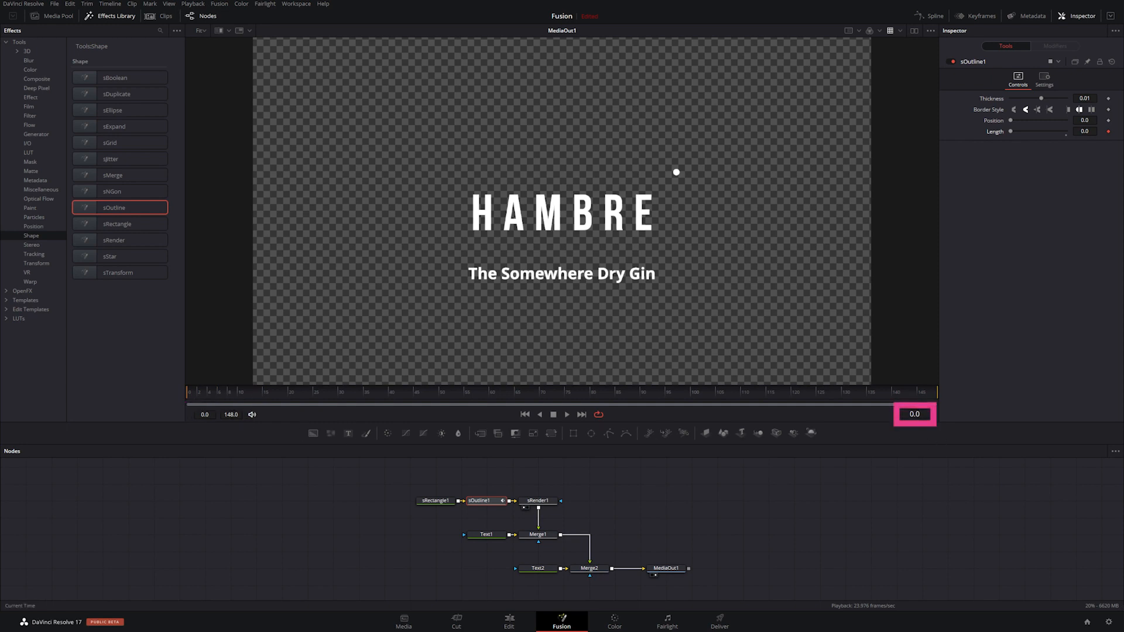
# - Keyframe sOutline1's Length at 1.0 on frame 12 and play back the outline drawing on
pyautogui.press('Right')
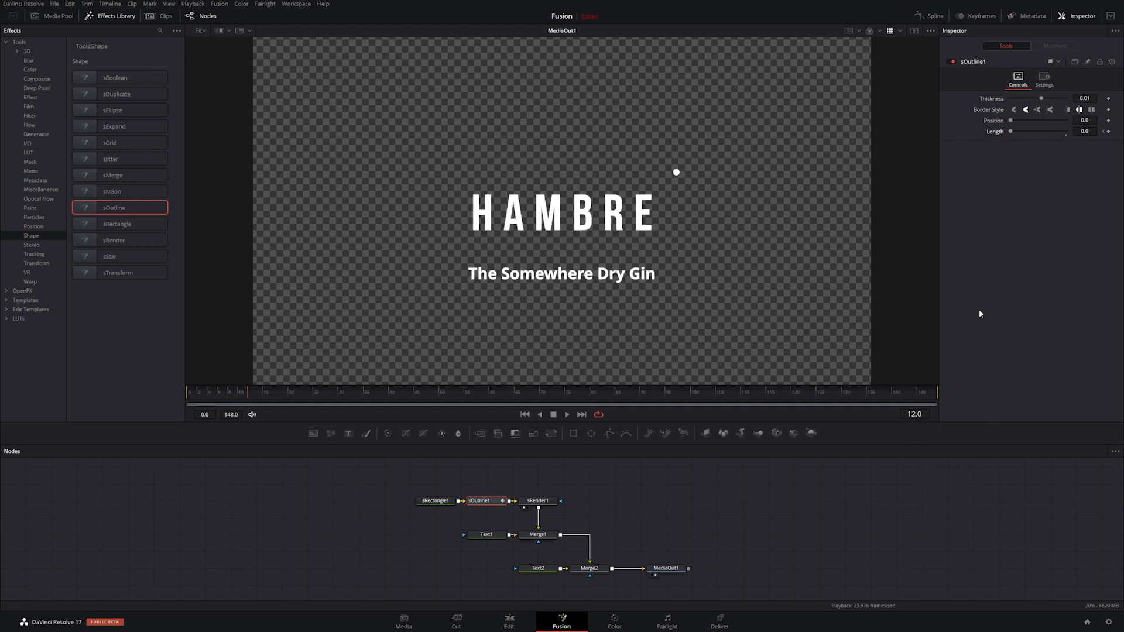
pyautogui.moveTo(1013, 131); pyautogui.dragTo(1083, 133)
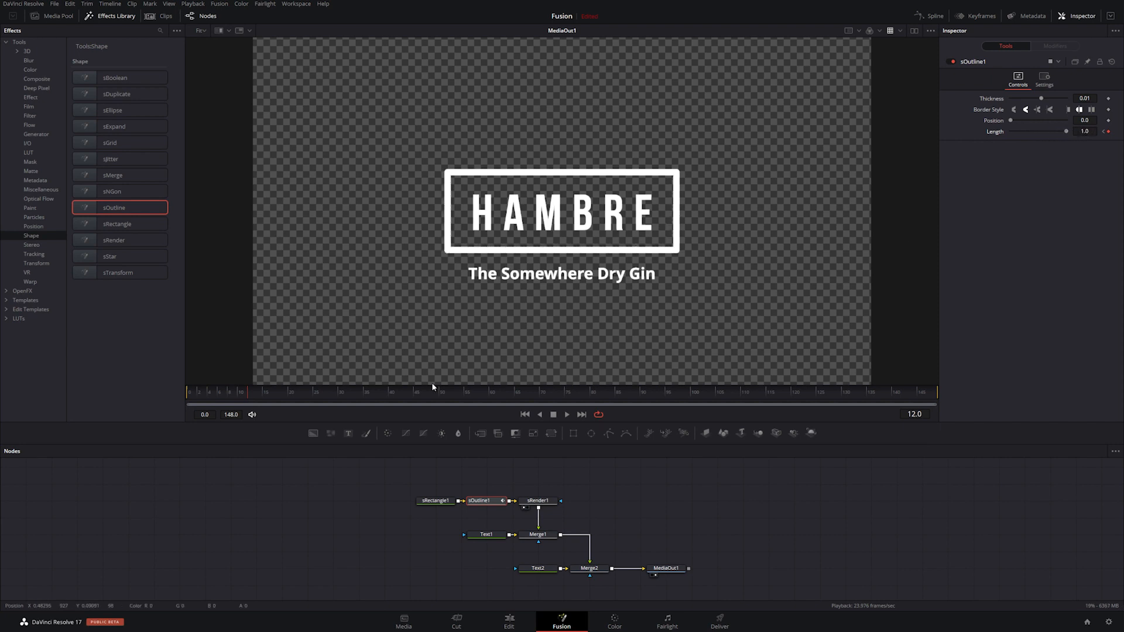
pyautogui.moveTo(242, 399); pyautogui.dragTo(225, 400)
pyautogui.press('space')
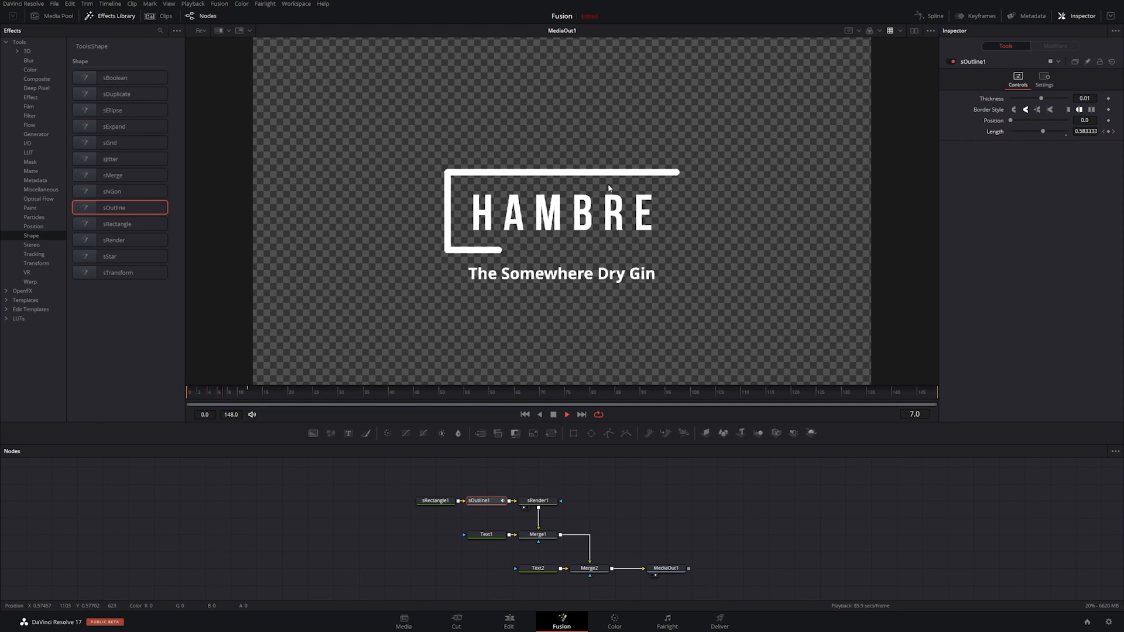
pyautogui.press('space')
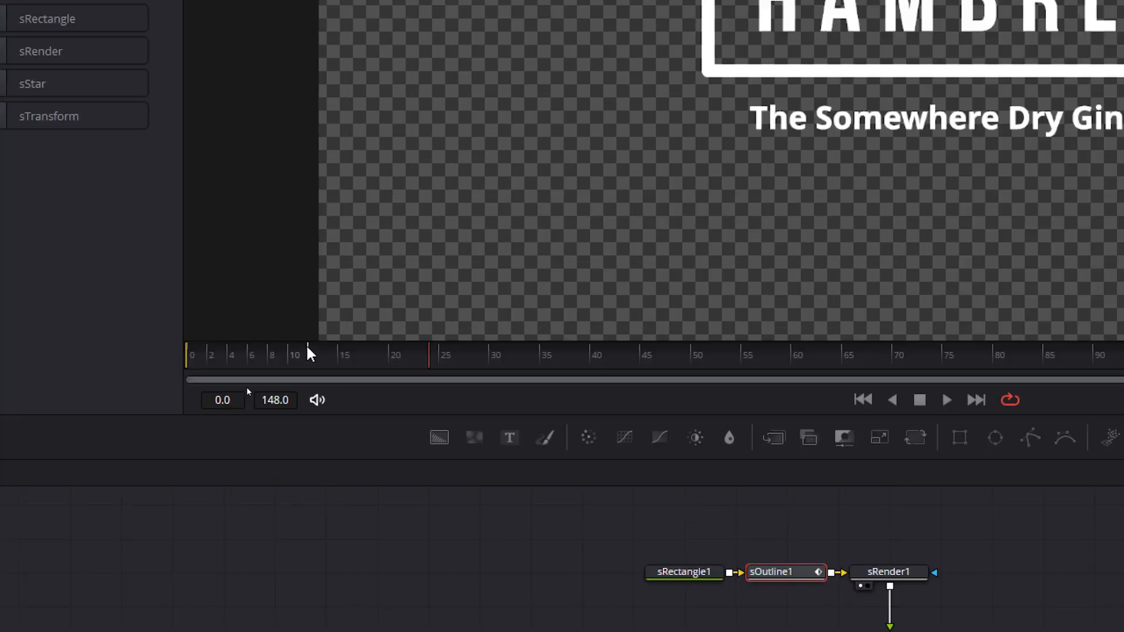
# - Try to move the outline's keyframes directly on the time ruler, and reset the render range start to 0
pyautogui.moveTo(307, 346); pyautogui.dragTo(339, 350)
pyautogui.click(207, 358)
pyautogui.moveTo(208, 358); pyautogui.dragTo(236, 356)
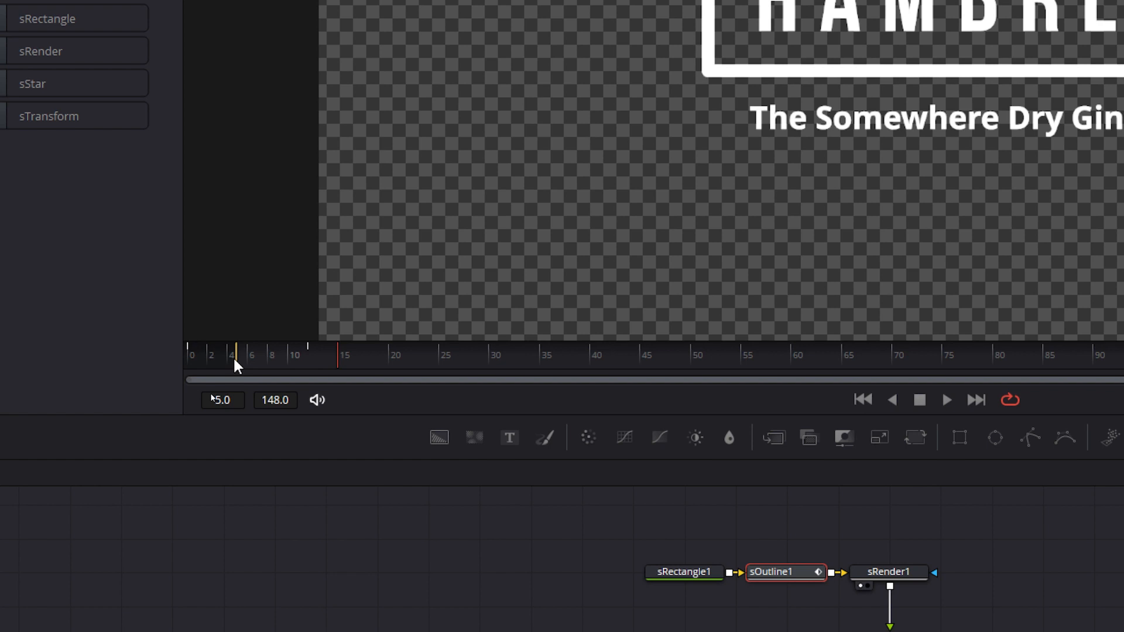
pyautogui.moveTo(236, 364); pyautogui.dragTo(175, 359)
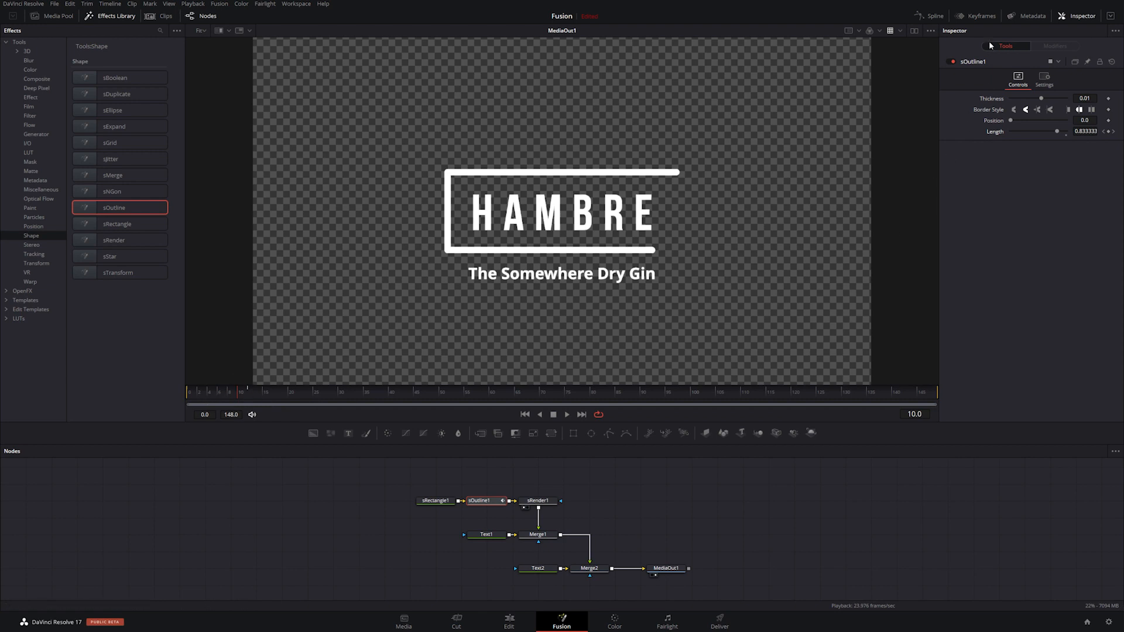
# - Open the keyframe editor, enlarge its area, bring the nodes back into view and expand sOutline1's Length track
pyautogui.click(982, 17)
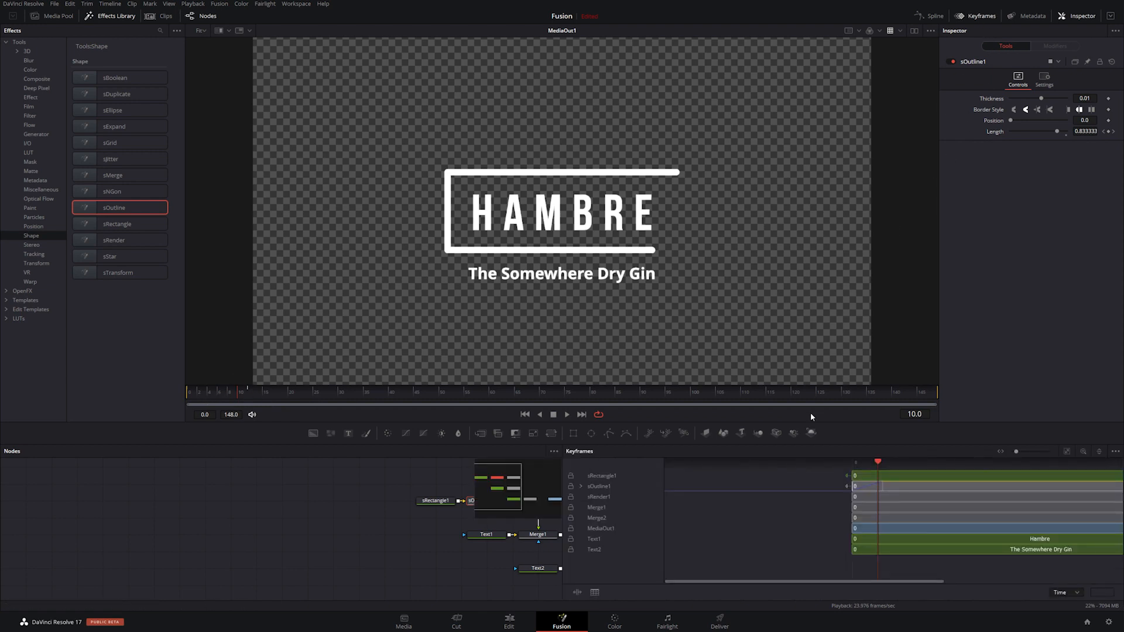
pyautogui.moveTo(810, 422); pyautogui.dragTo(815, 370)
pyautogui.moveTo(537, 443); pyautogui.dragTo(523, 436)
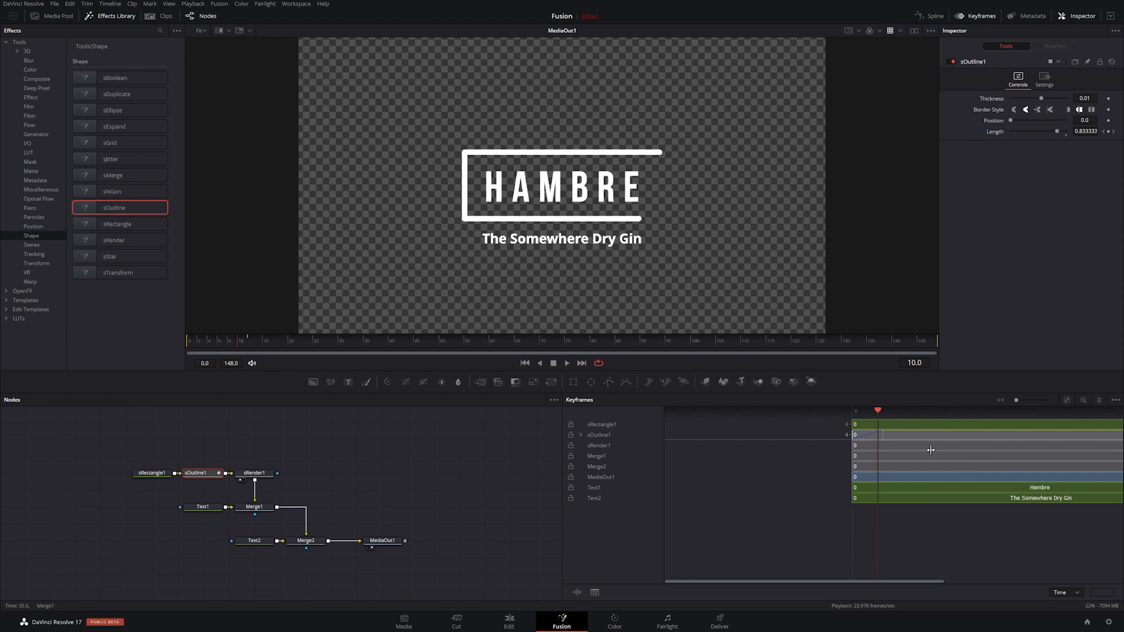
pyautogui.click(581, 434)
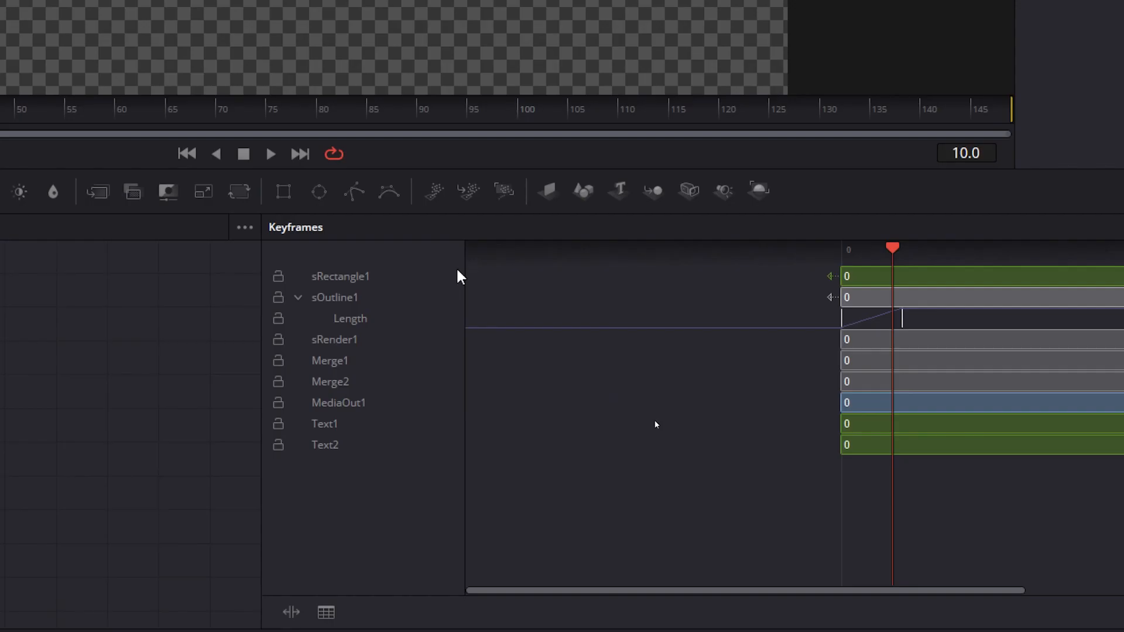
# - Examine the individual node tracks in the keyframe editor, finishing on sOutline1's Length track
pyautogui.click(598, 425)
pyautogui.click(351, 301)
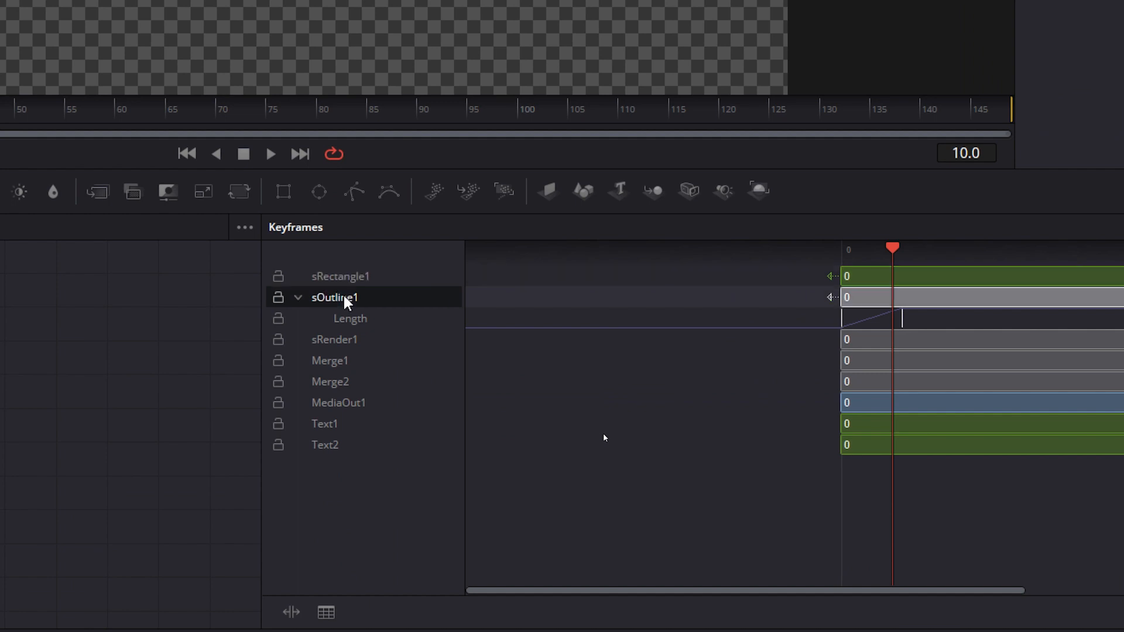
pyautogui.click(337, 341)
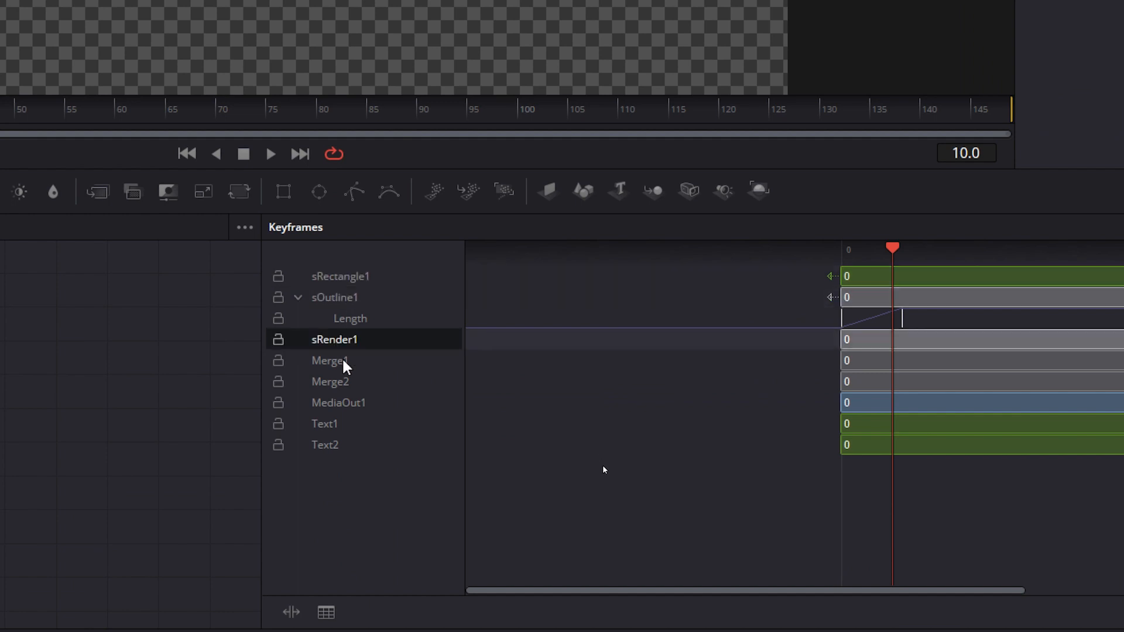
pyautogui.click(343, 361)
pyautogui.click(344, 382)
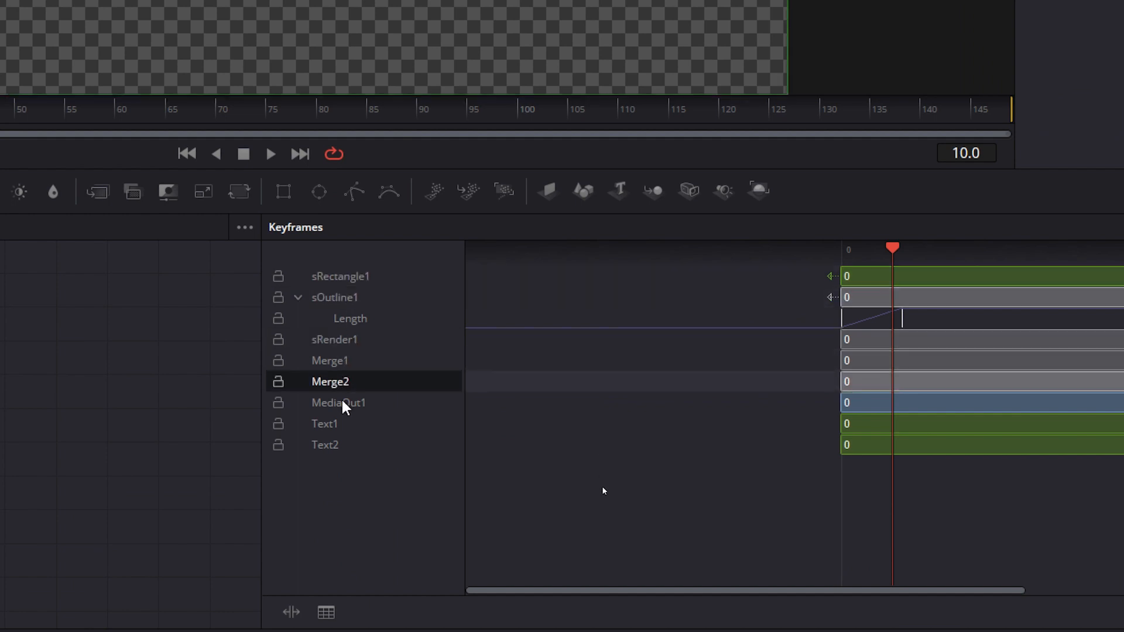
pyautogui.click(337, 426)
pyautogui.click(335, 450)
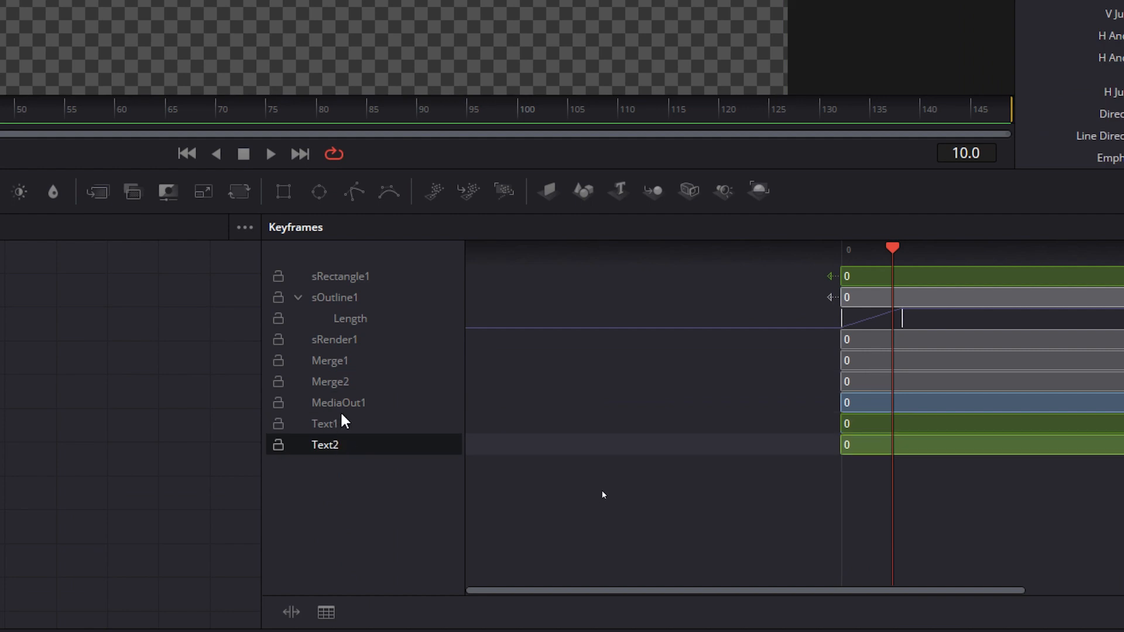
pyautogui.click(345, 404)
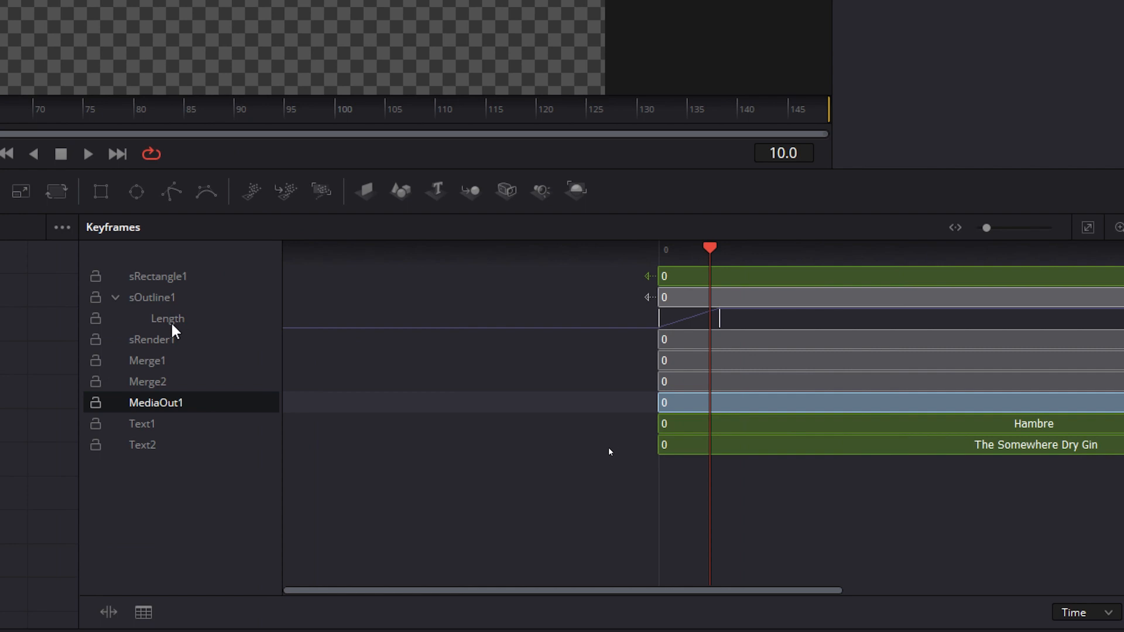
pyautogui.click(170, 321)
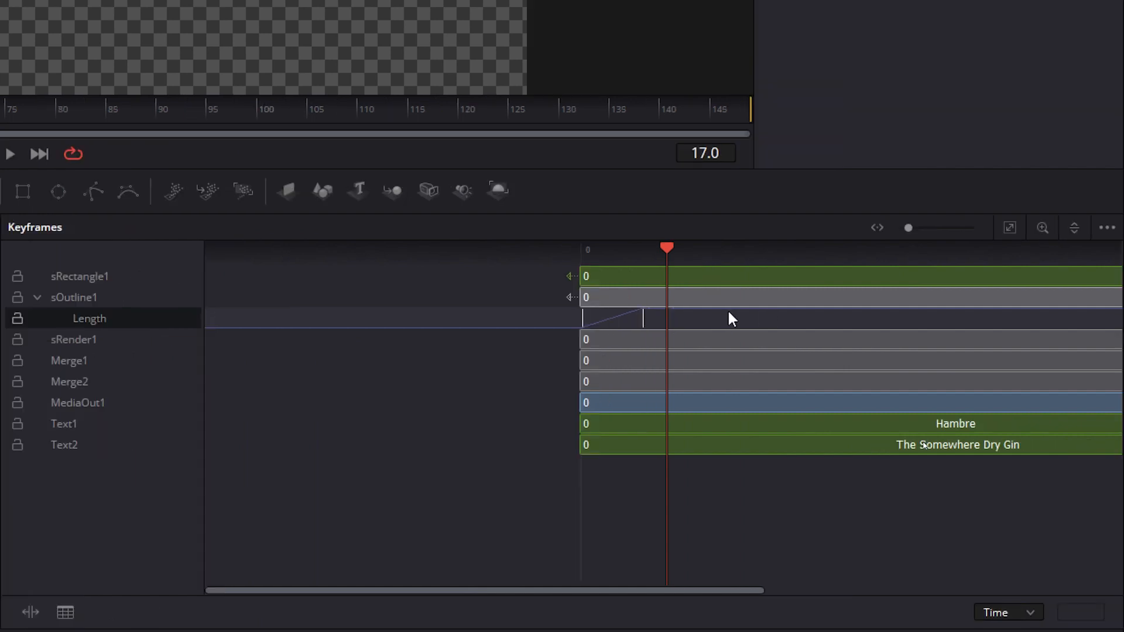
# - Move sOutline1's end Length keyframe to frame 24 and play back the outline animation from the start
pyautogui.moveTo(641, 317)
pyautogui.mouseDown()
pyautogui.moveTo(674, 319)
pyautogui.moveTo(643, 318)
pyautogui.mouseUp()
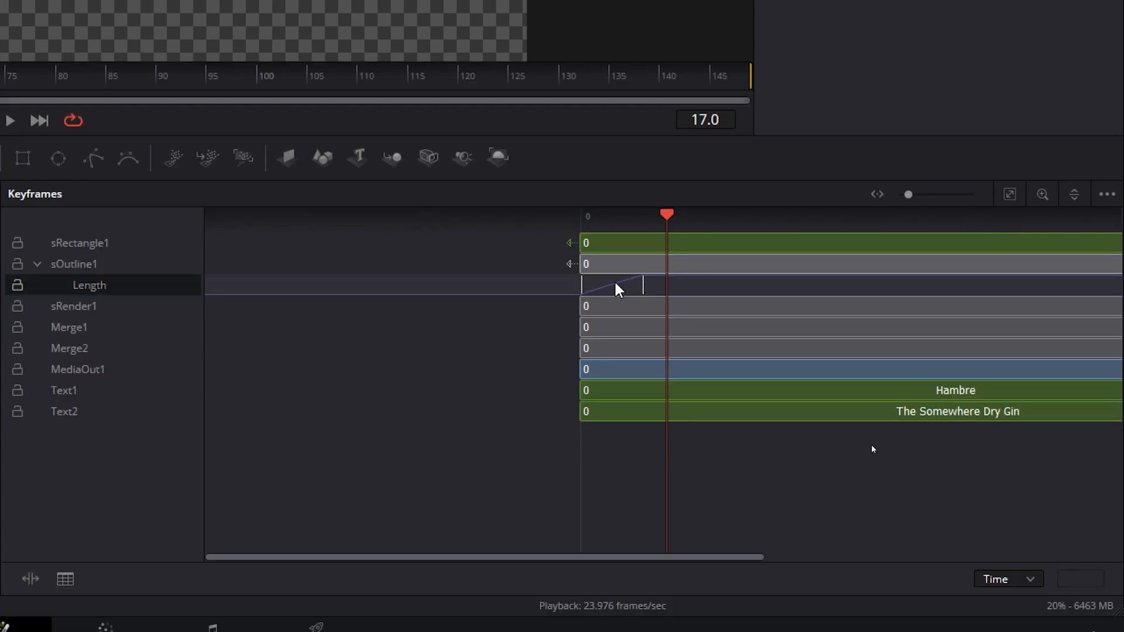
pyautogui.click(565, 311)
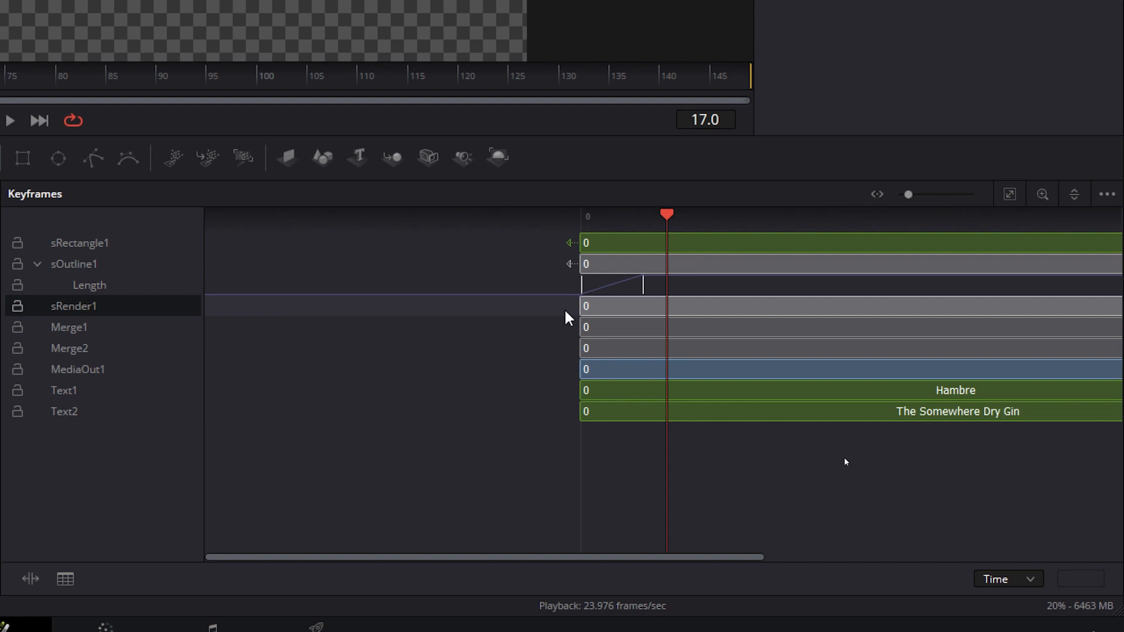
pyautogui.click(635, 288)
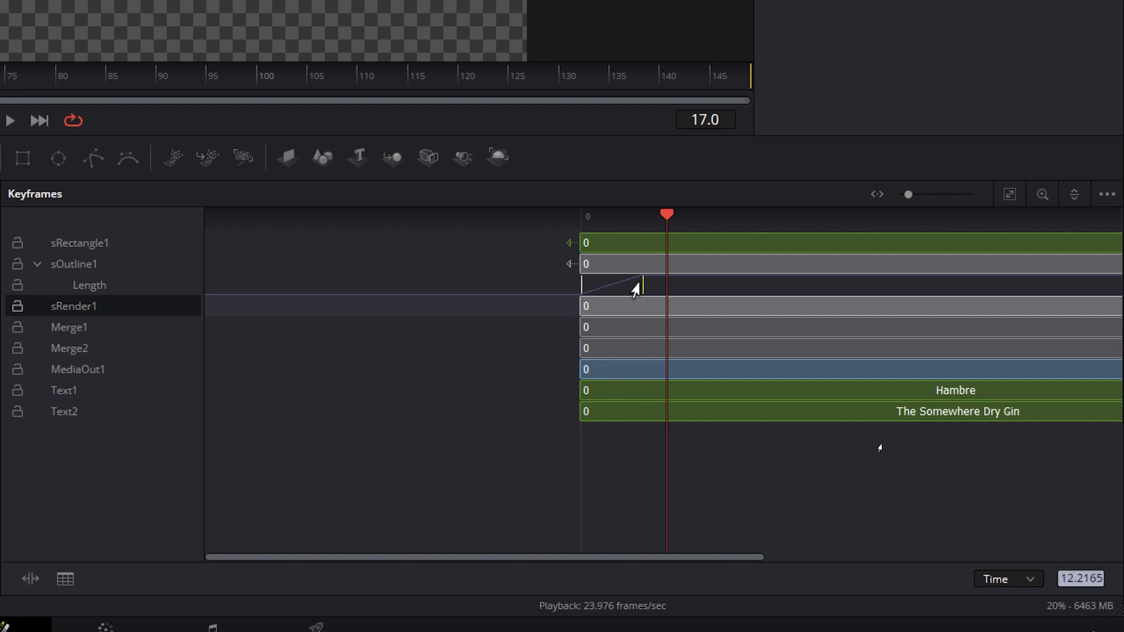
pyautogui.moveTo(636, 288); pyautogui.dragTo(686, 287)
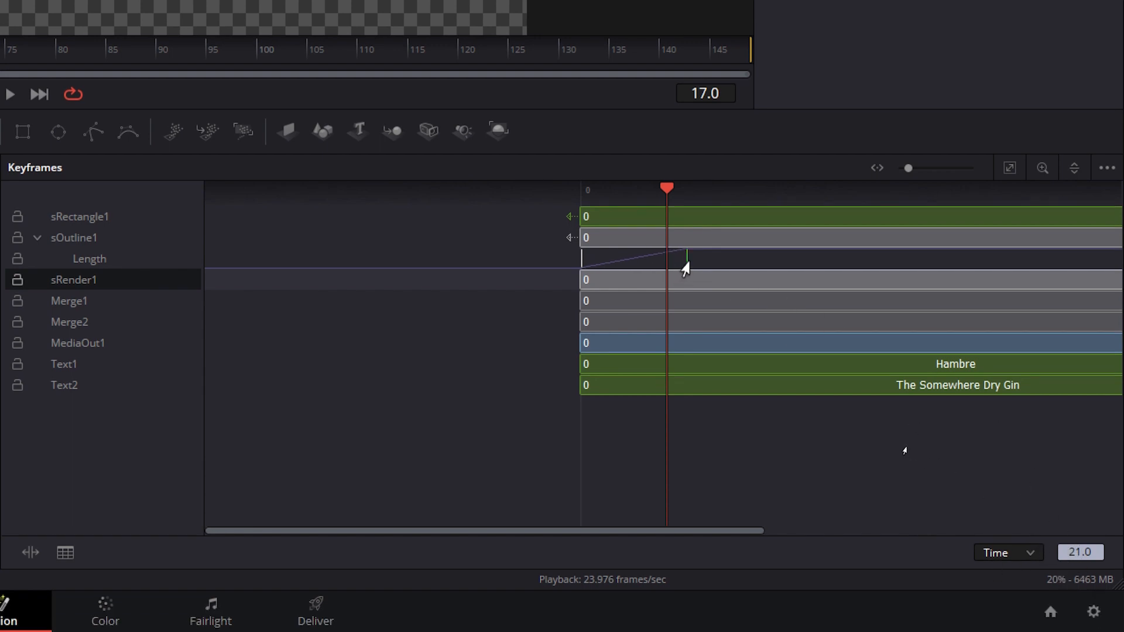
pyautogui.moveTo(686, 270); pyautogui.dragTo(707, 270)
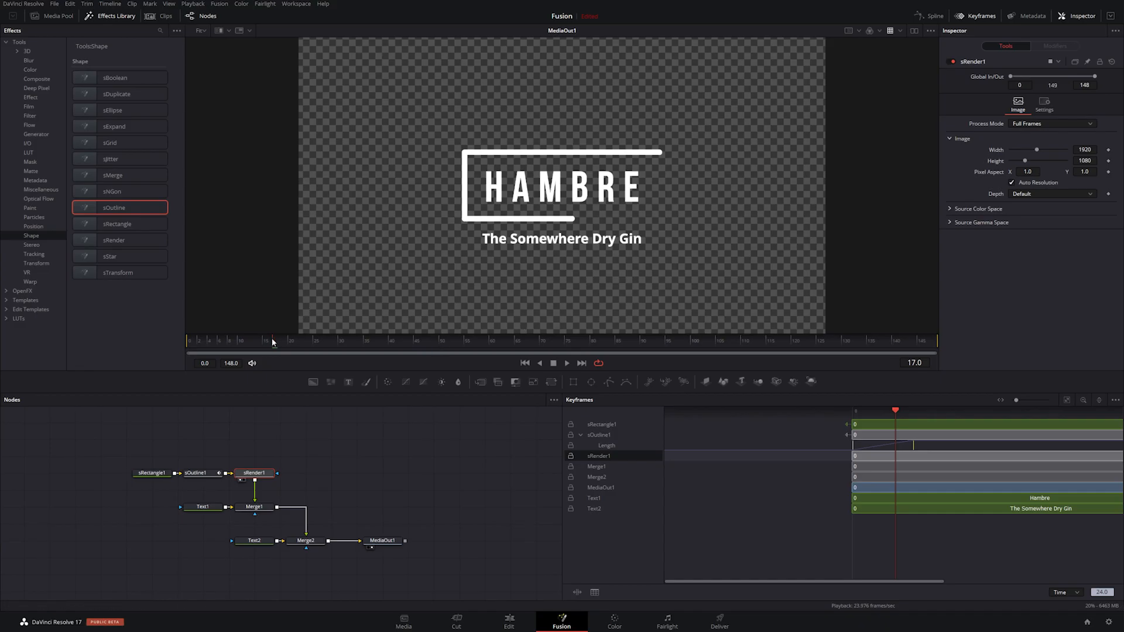
pyautogui.moveTo(273, 343); pyautogui.dragTo(159, 337)
pyautogui.press('space')
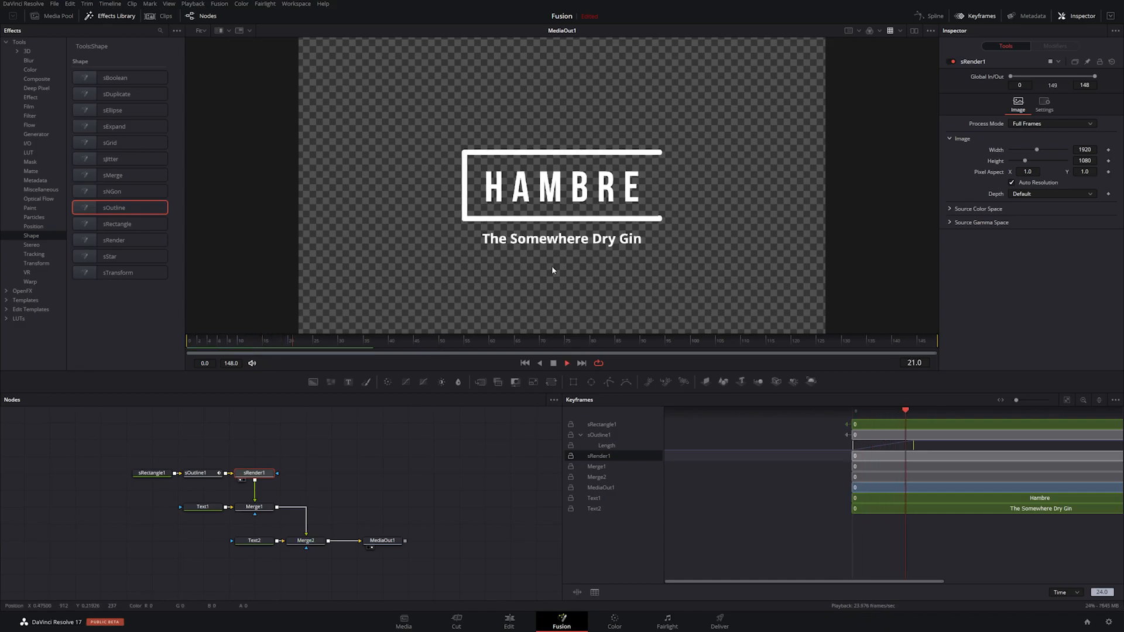
pyautogui.press('space')
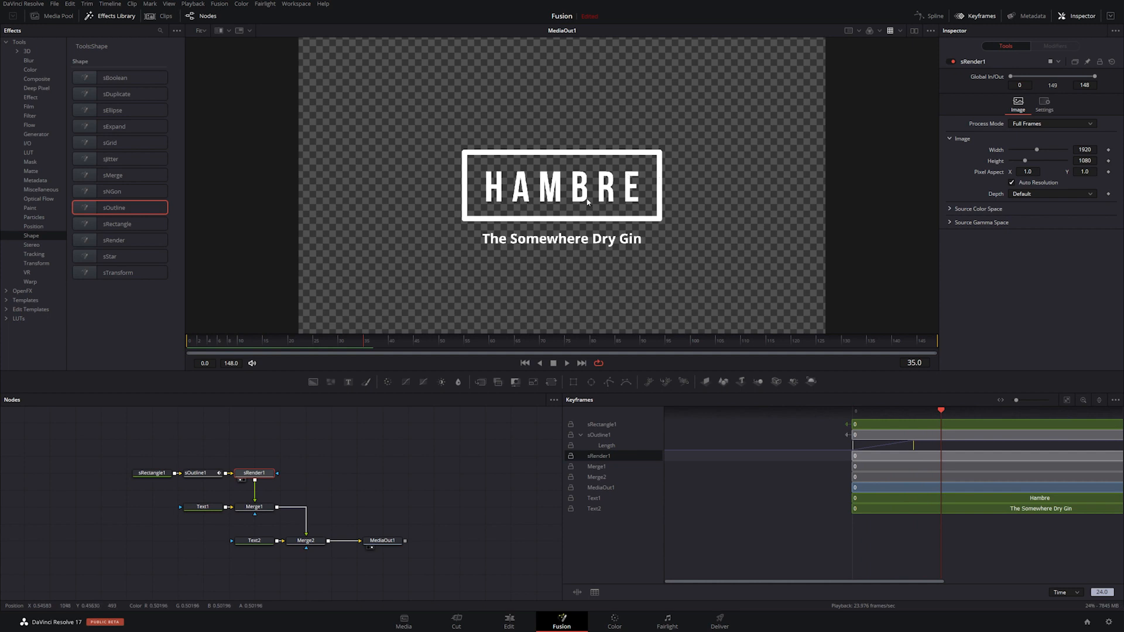
# - Replace the keyframe editor with the spline editor, show sOutline1's Length curve and move its end keyframe to frame 34
pyautogui.click(933, 18)
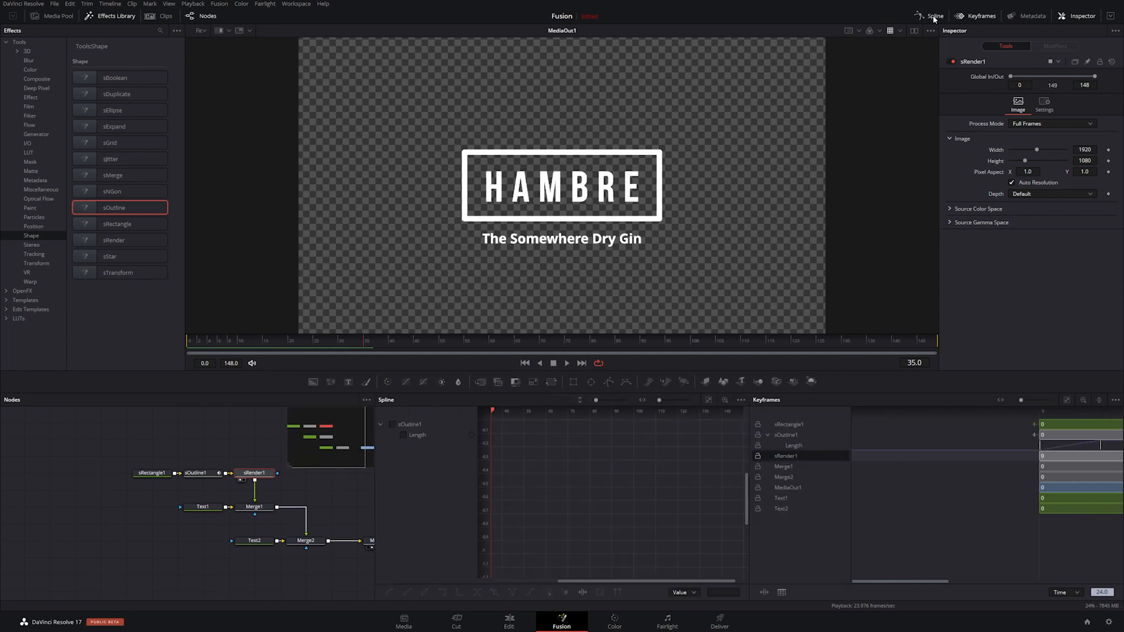
pyautogui.click(983, 18)
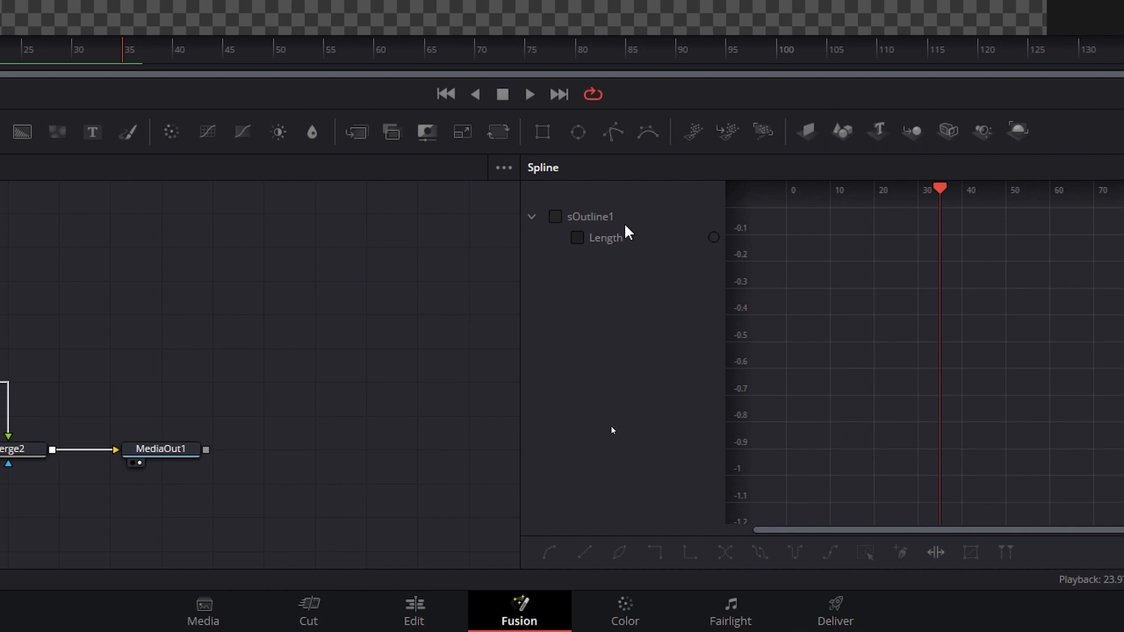
pyautogui.click(582, 243)
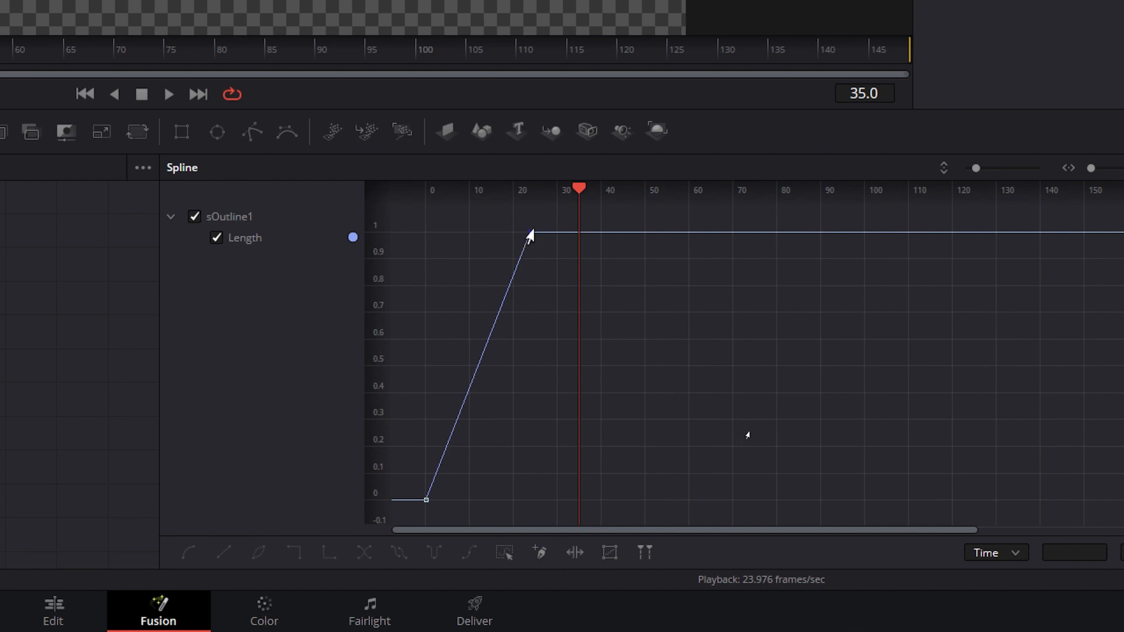
pyautogui.moveTo(530, 233); pyautogui.dragTo(572, 238)
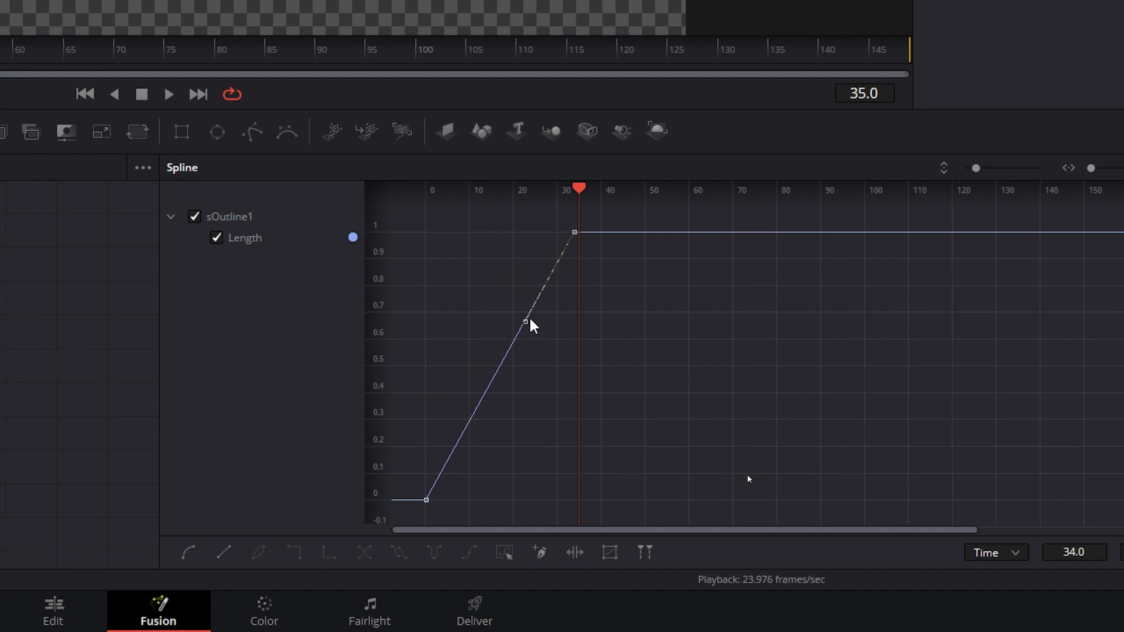
# - Ease the Length curve by levelling the end keyframe's handle at 1 and steepening the start keyframe's handle
pyautogui.moveTo(526, 322); pyautogui.dragTo(502, 234)
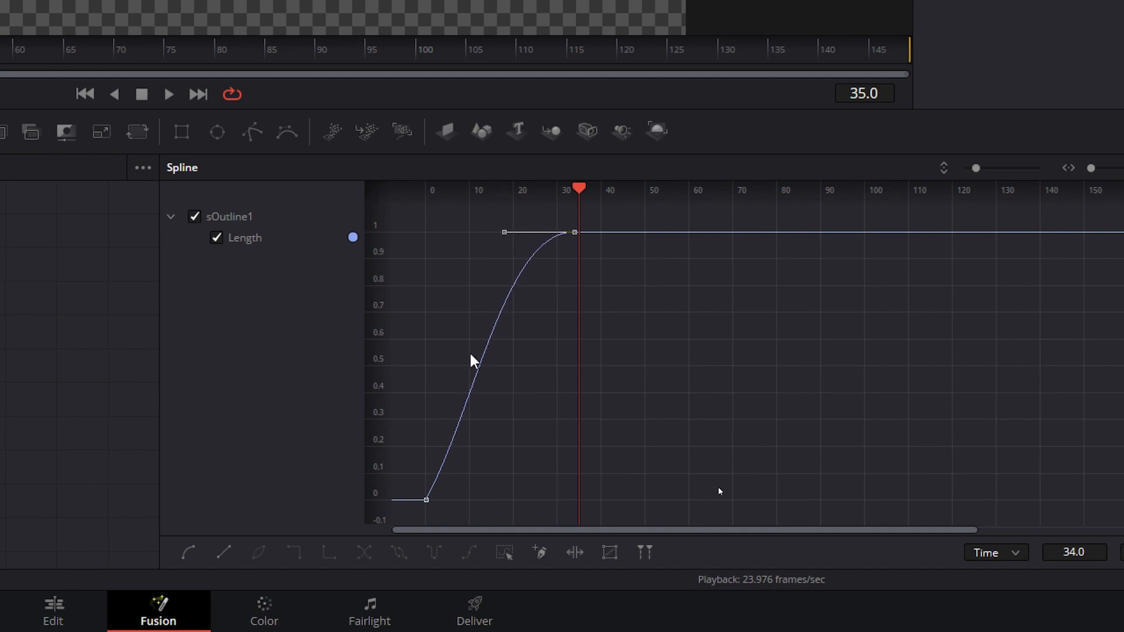
pyautogui.click(426, 499)
pyautogui.moveTo(475, 410); pyautogui.dragTo(452, 398)
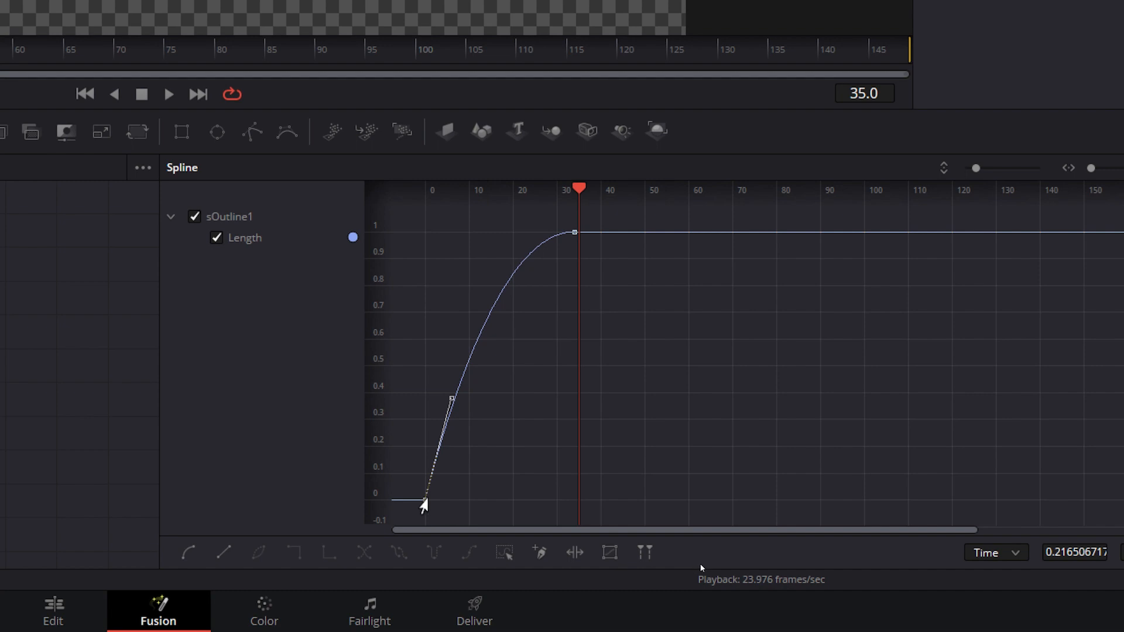
pyautogui.moveTo(556, 221); pyautogui.dragTo(571, 233)
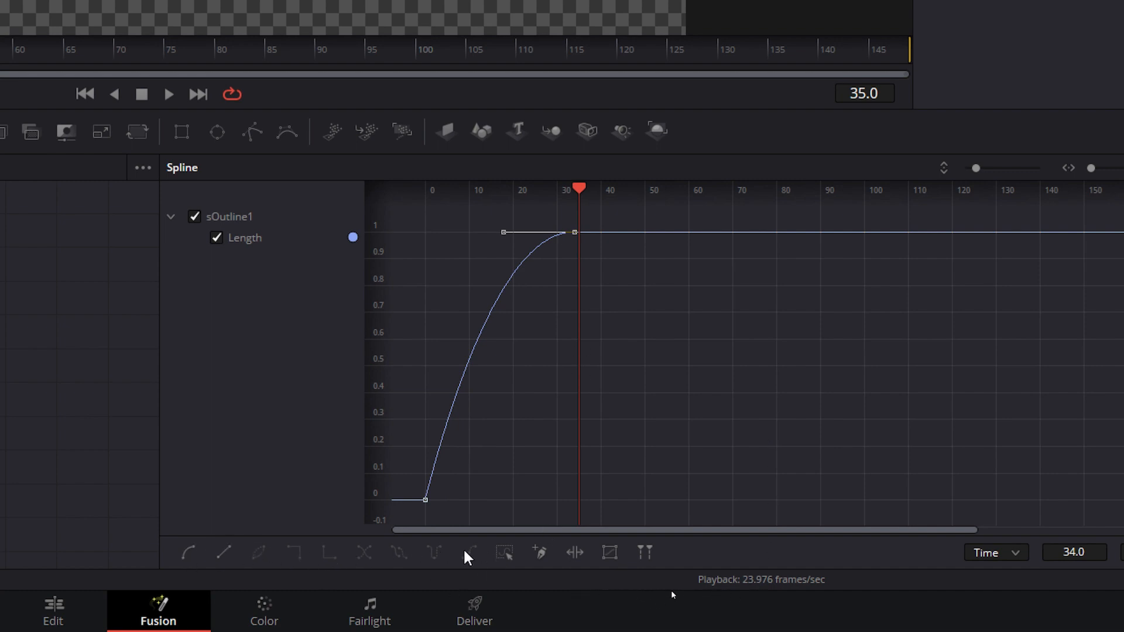
# - Switch the end Length keyframe to linear and back to smooth, and extend its level handle back to about frame 14
pyautogui.click(225, 552)
pyautogui.click(188, 552)
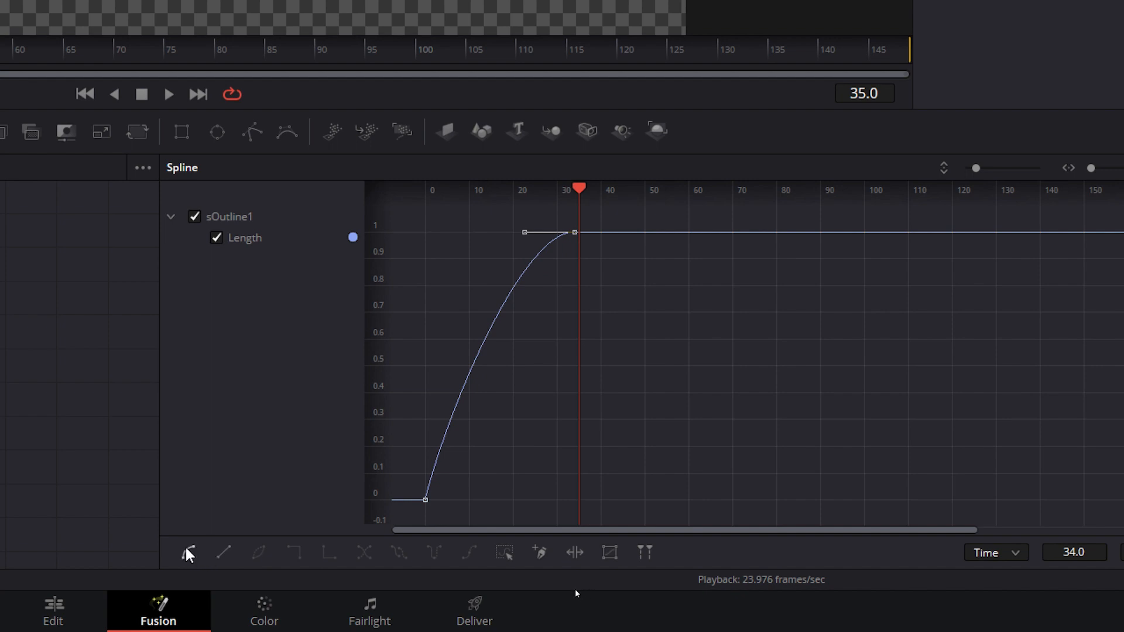
pyautogui.moveTo(524, 233); pyautogui.dragTo(487, 240)
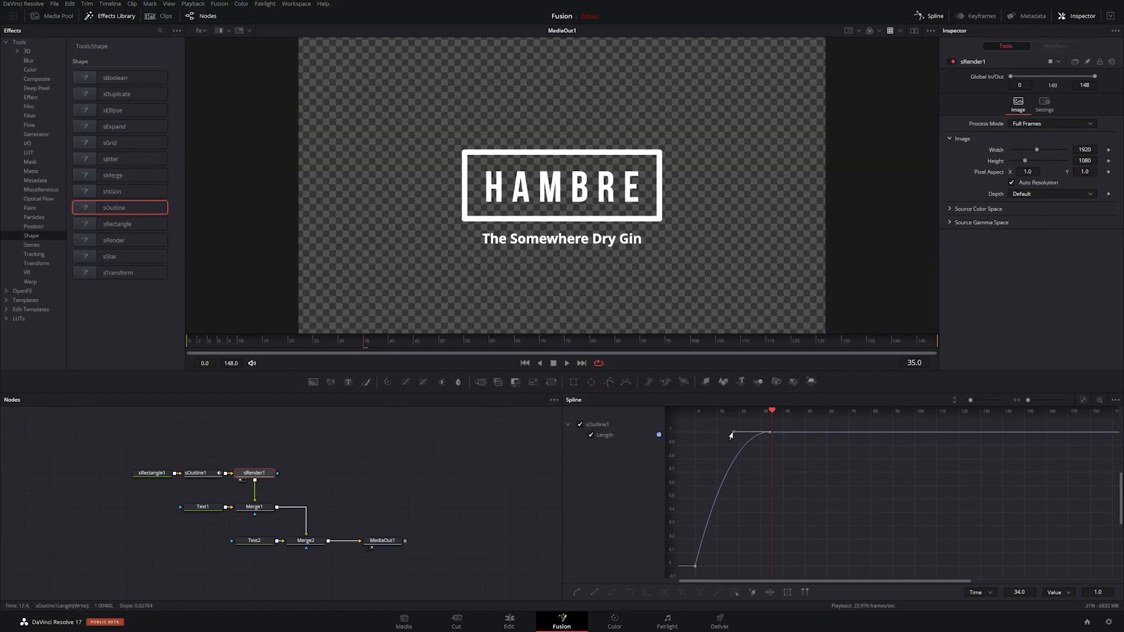
pyautogui.moveTo(726, 436); pyautogui.dragTo(724, 436)
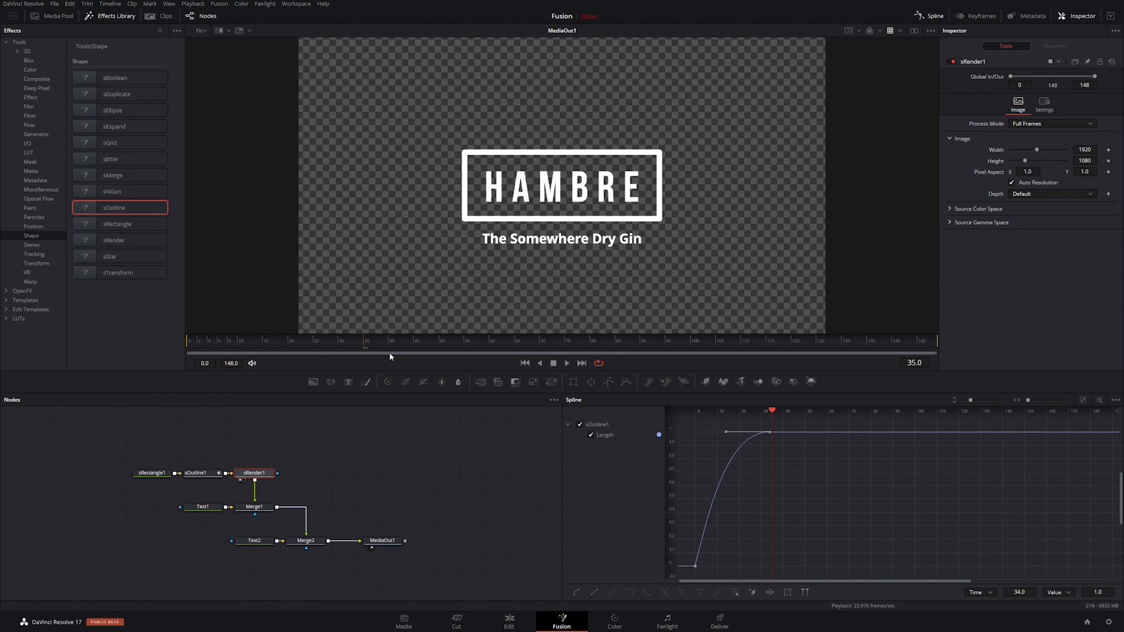
# - Play back the eased outline animation repeatedly from the start
pyautogui.press('space')
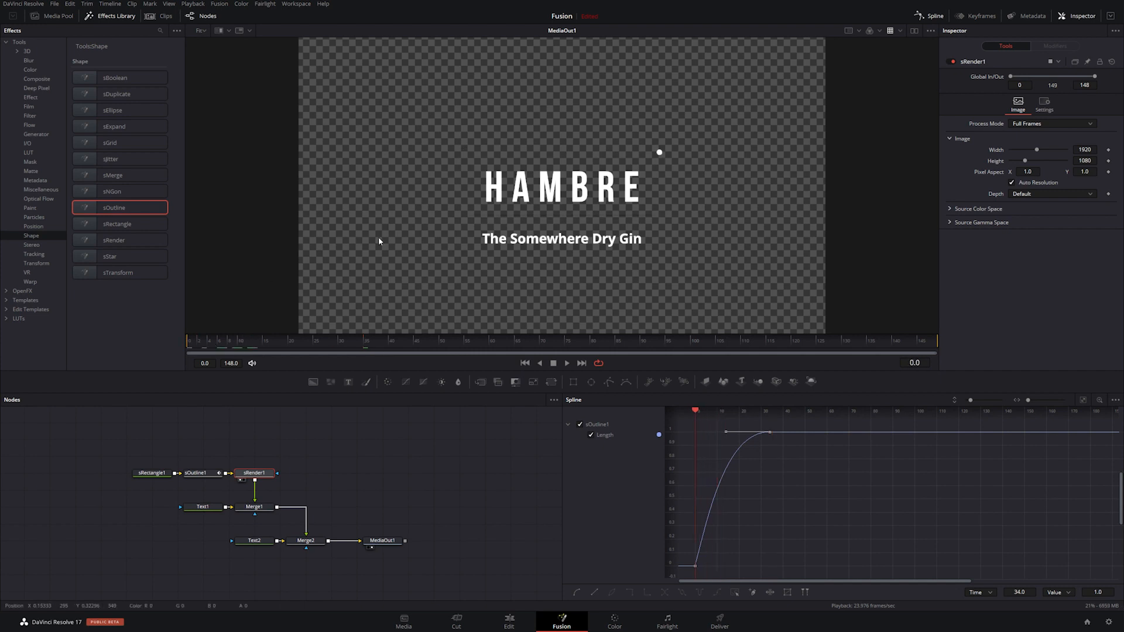
pyautogui.press('space')
pyautogui.click(208, 342)
pyautogui.press('space')
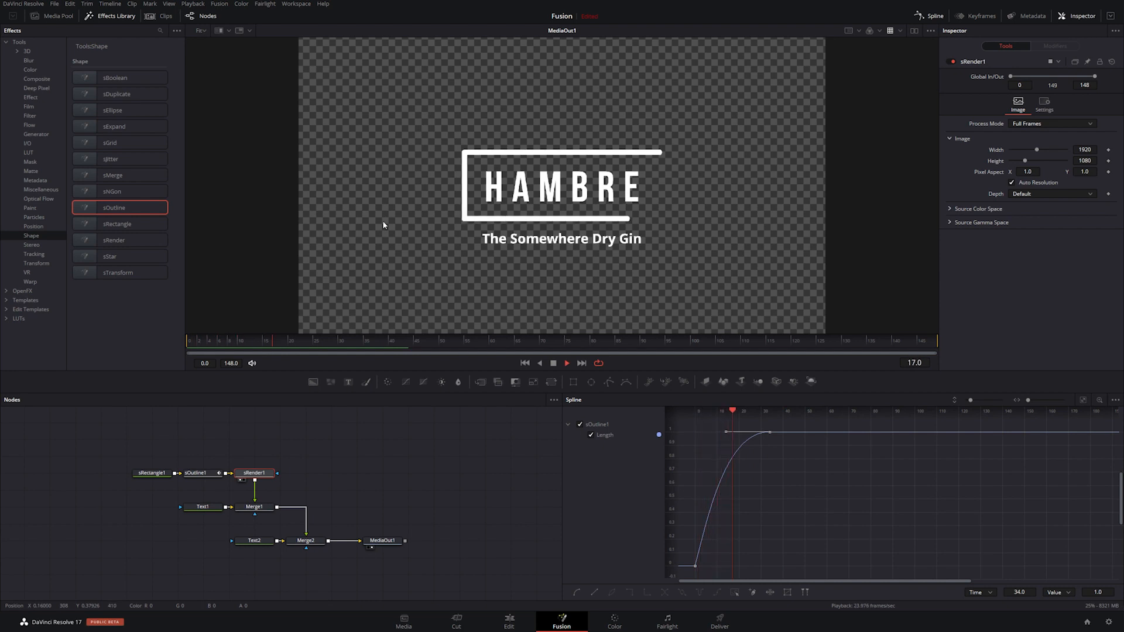
pyautogui.press('space')
pyautogui.moveTo(214, 342); pyautogui.dragTo(190, 346)
pyautogui.press('space')
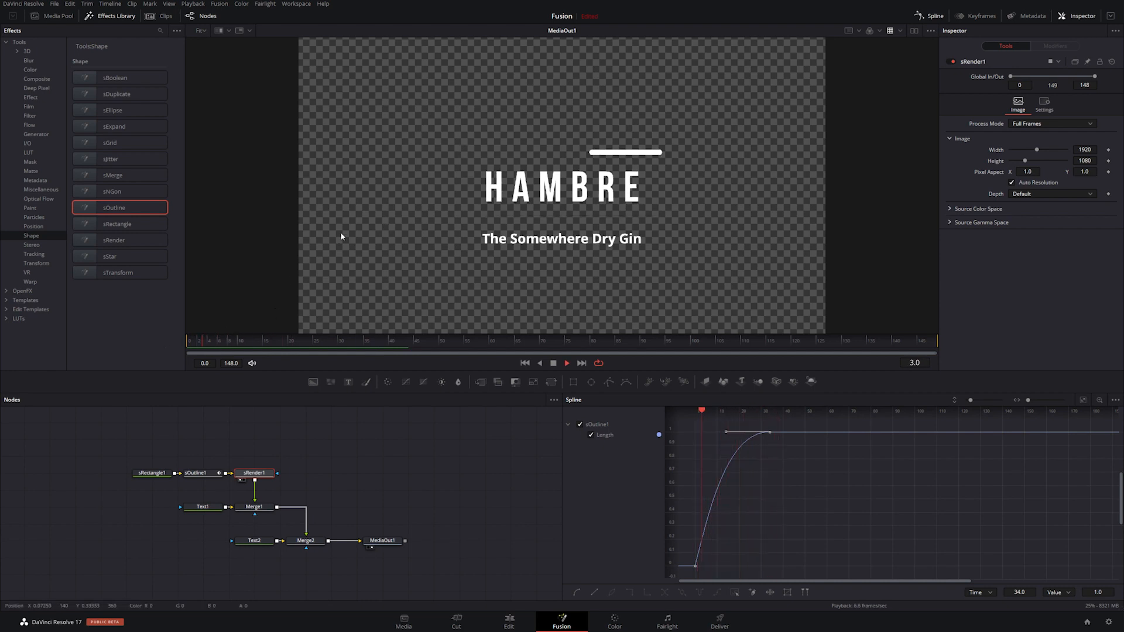
# - Set Text2's Write On End to 0.0 and keyframe Write On at frame 27
pyautogui.click(311, 344)
pyautogui.moveTo(311, 343)
pyautogui.mouseDown()
pyautogui.moveTo(275, 343)
pyautogui.moveTo(325, 343)
pyautogui.mouseUp()
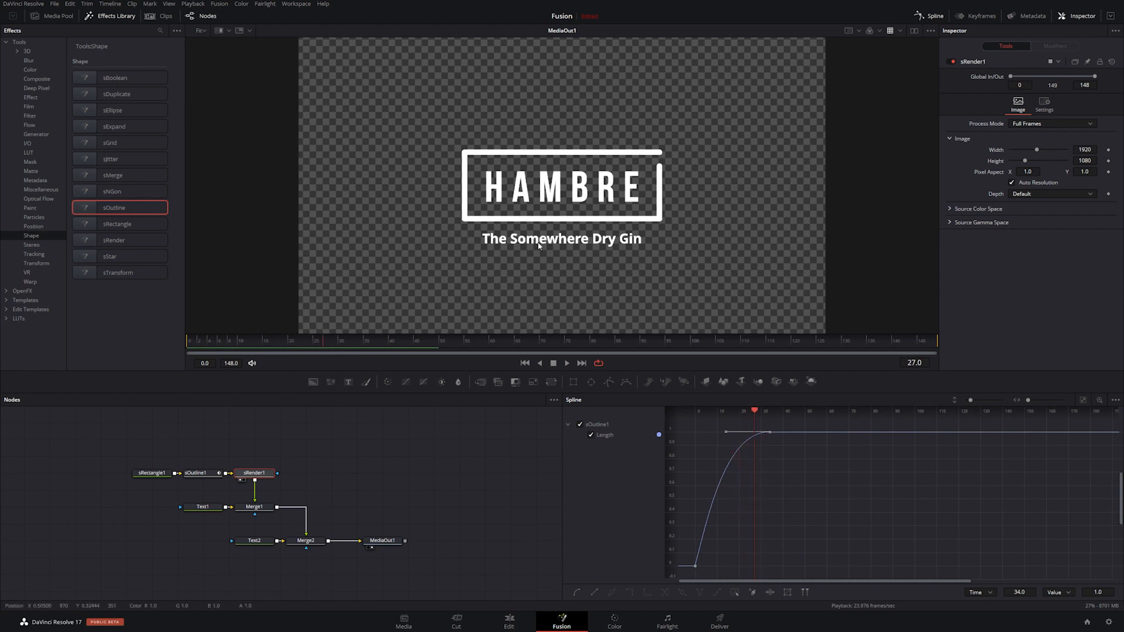
pyautogui.click(258, 541)
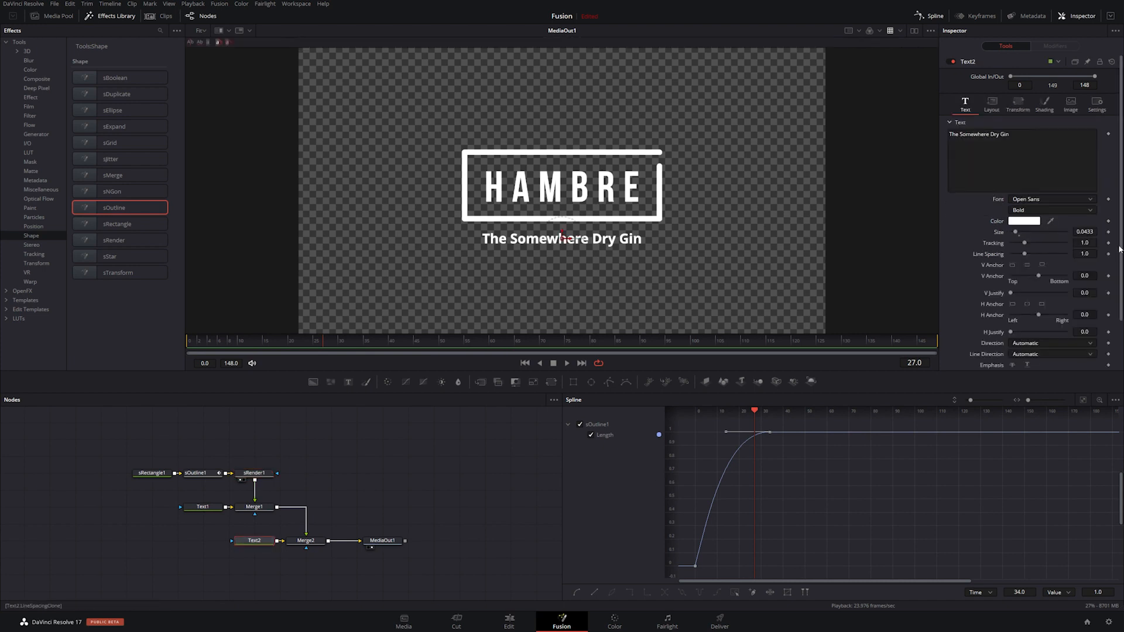
pyautogui.scroll(-2, 1121, 250)
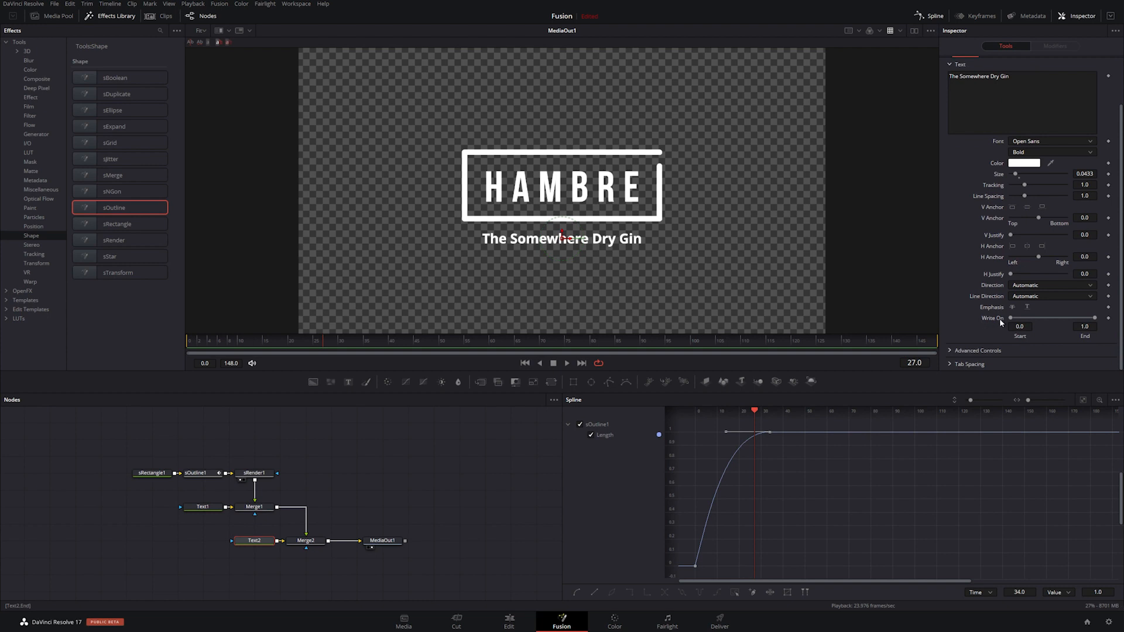
pyautogui.moveTo(1095, 318); pyautogui.dragTo(1002, 319)
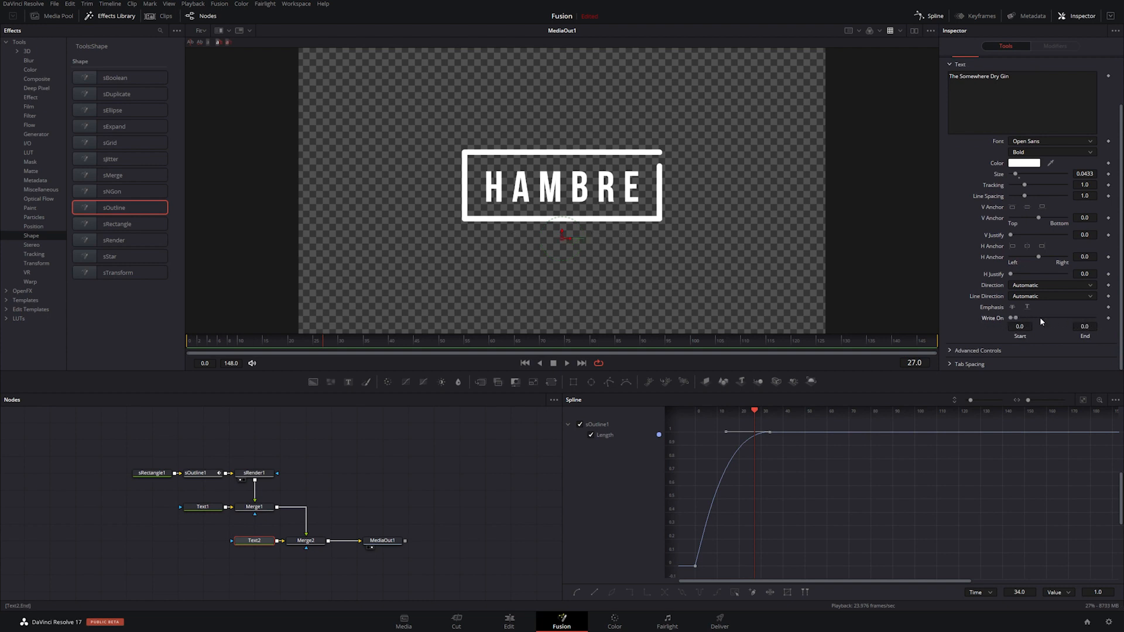
pyautogui.click(1109, 318)
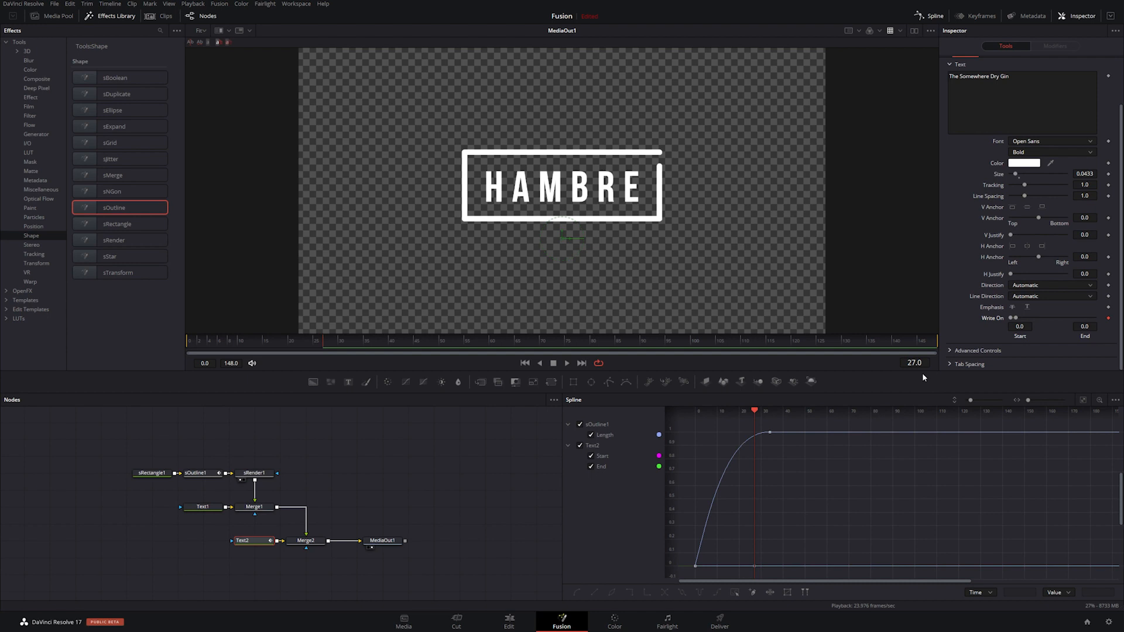
# - Keyframe Text2's Write On End at 1.0 on frame 49 and play back the title animation from the start
pyautogui.moveTo(332, 342); pyautogui.dragTo(432, 347)
pyautogui.moveTo(1018, 316); pyautogui.dragTo(1103, 322)
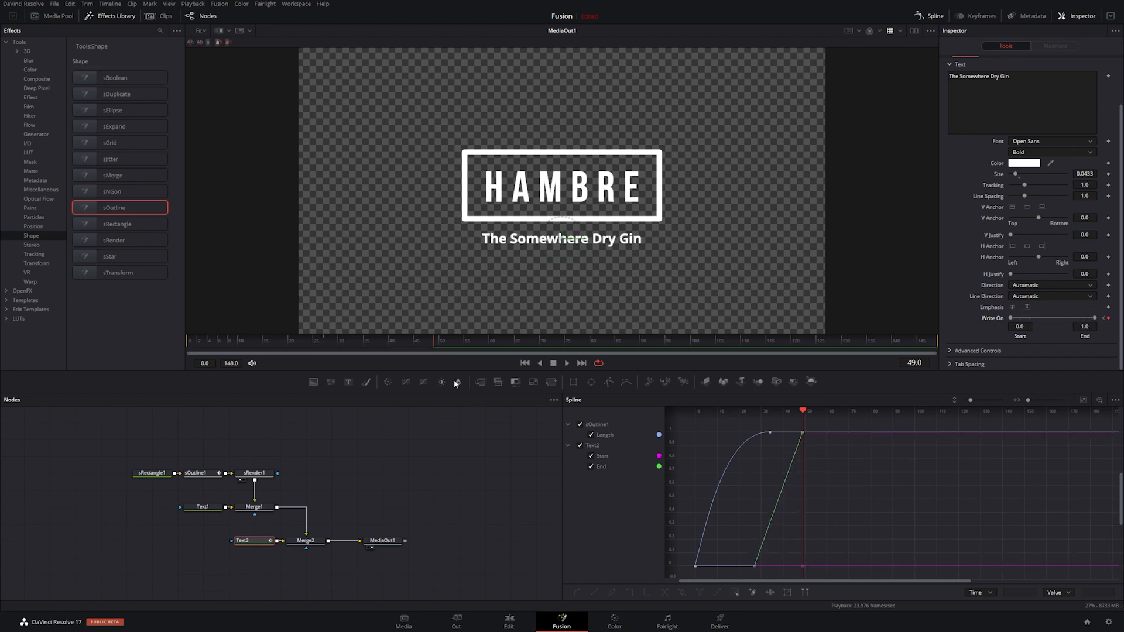
pyautogui.moveTo(411, 345); pyautogui.dragTo(187, 344)
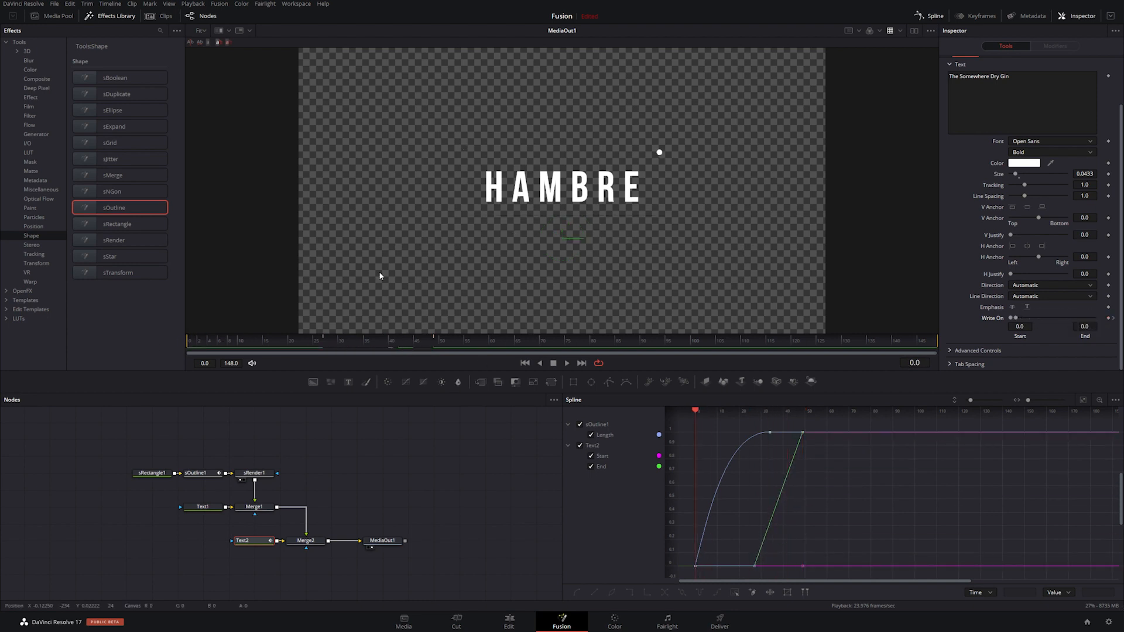
pyautogui.press('space')
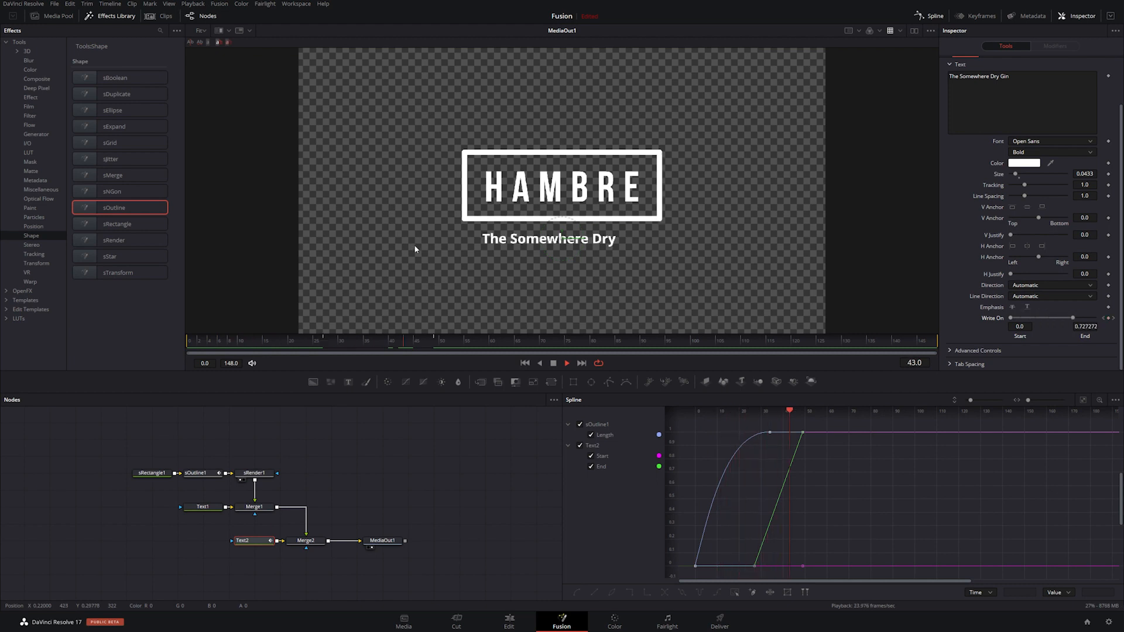
pyautogui.moveTo(227, 344); pyautogui.dragTo(190, 343)
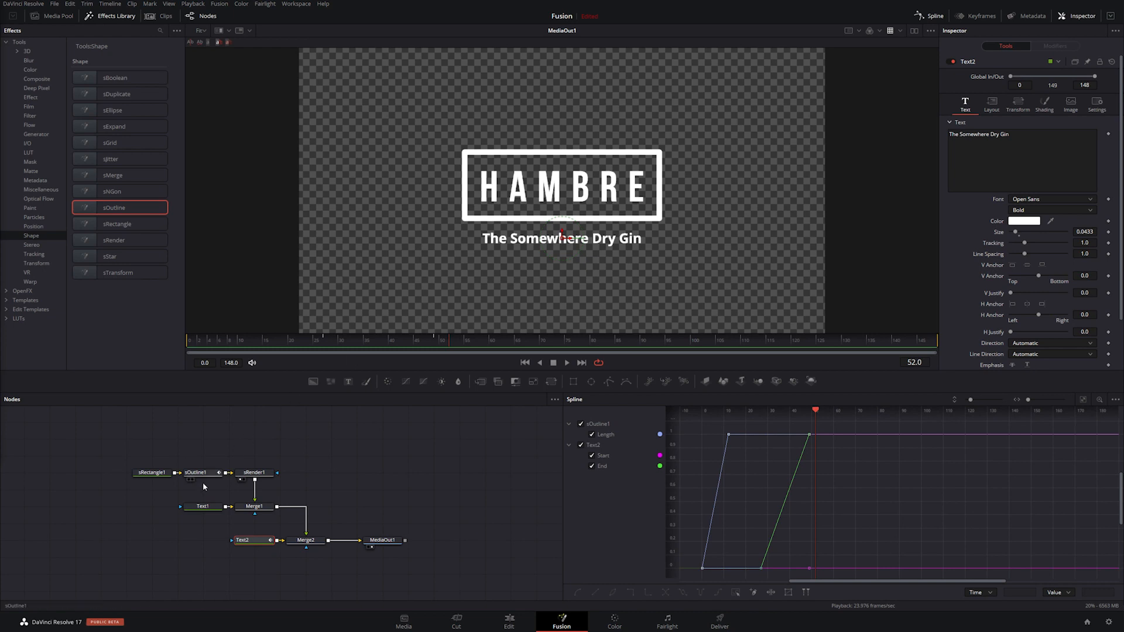
# - Mask Text1 with a Rectangle node at frame 7, resized to about 0.227 high and as wide as the outline frame
pyautogui.click(202, 507)
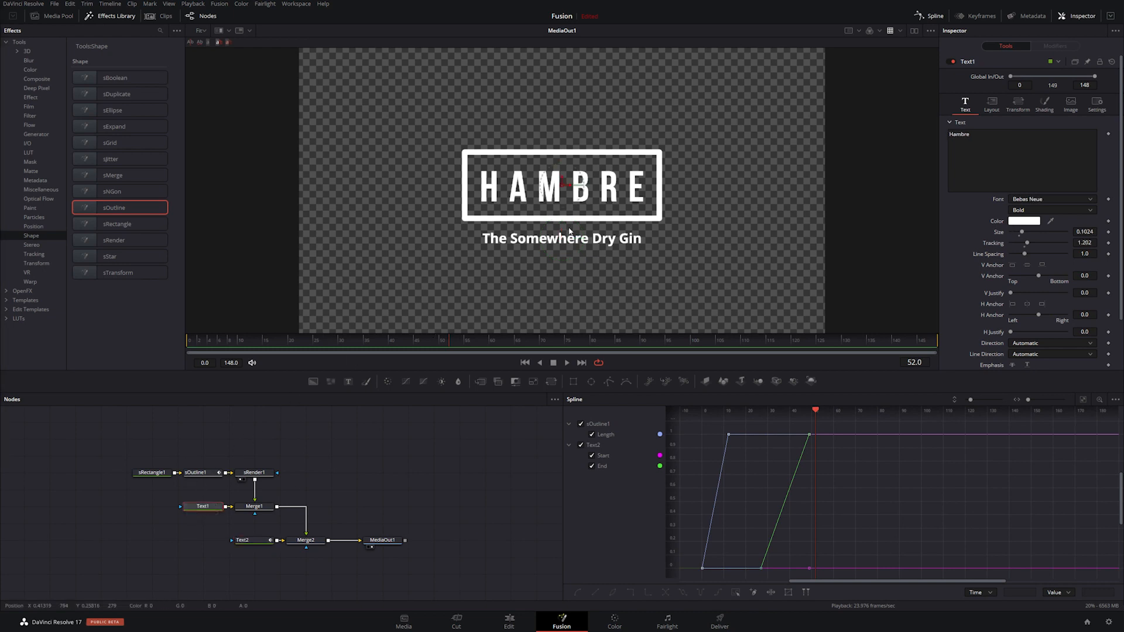
pyautogui.moveTo(445, 344)
pyautogui.mouseDown()
pyautogui.moveTo(473, 346)
pyautogui.moveTo(225, 349)
pyautogui.mouseUp()
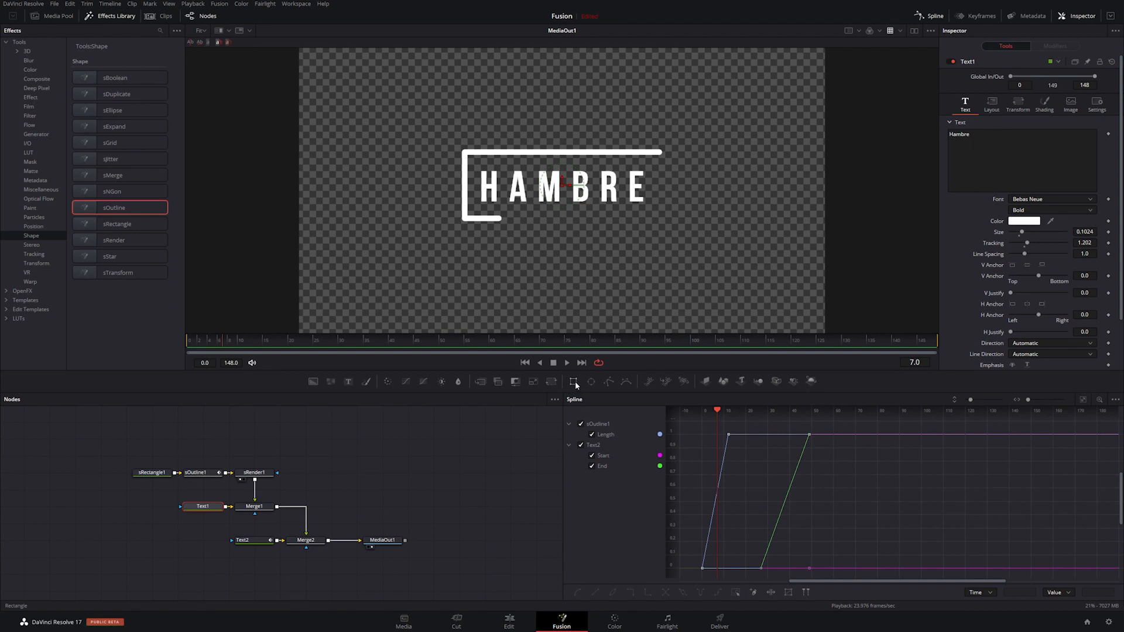
pyautogui.click(574, 381)
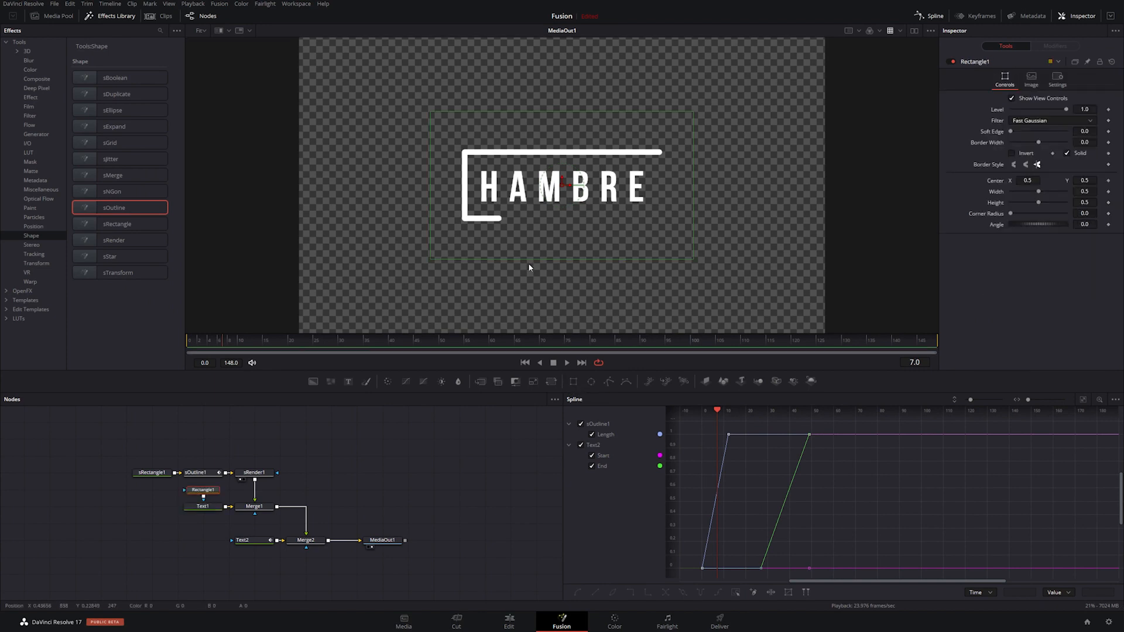
pyautogui.moveTo(528, 258); pyautogui.dragTo(554, 218)
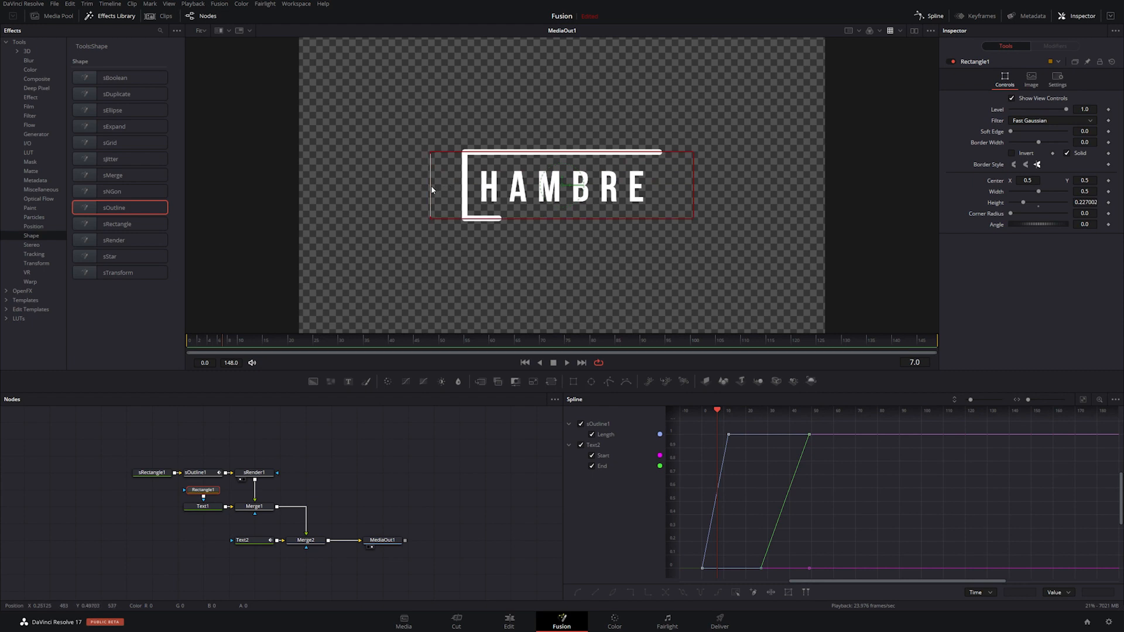
pyautogui.moveTo(431, 188); pyautogui.dragTo(464, 186)
pyautogui.moveTo(237, 338)
pyautogui.mouseDown()
pyautogui.moveTo(278, 338)
pyautogui.moveTo(225, 331)
pyautogui.mouseUp()
# - Add a Follower modifier to Text1's Hambre text and open the modifier's timing settings
pyautogui.click(210, 511)
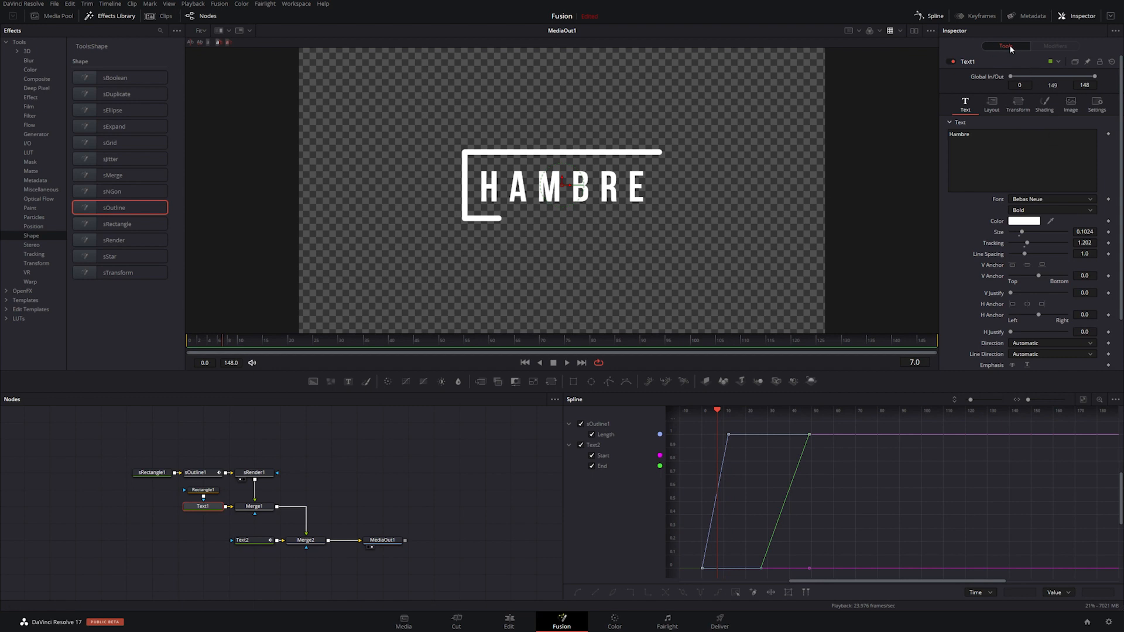
pyautogui.click(1002, 147)
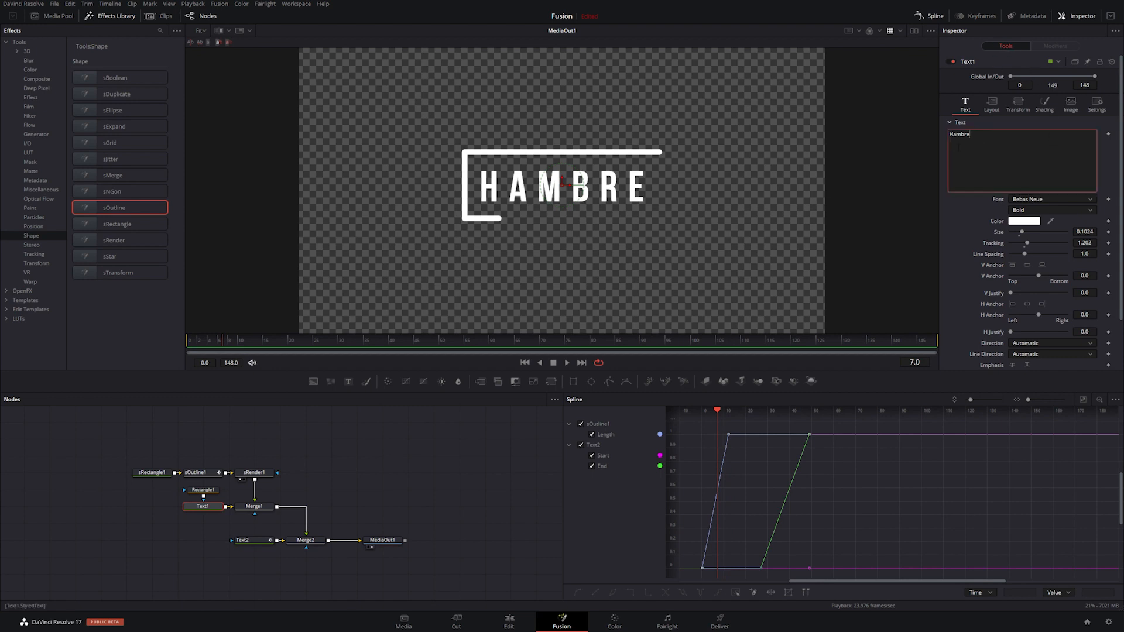
pyautogui.rightClick(984, 141)
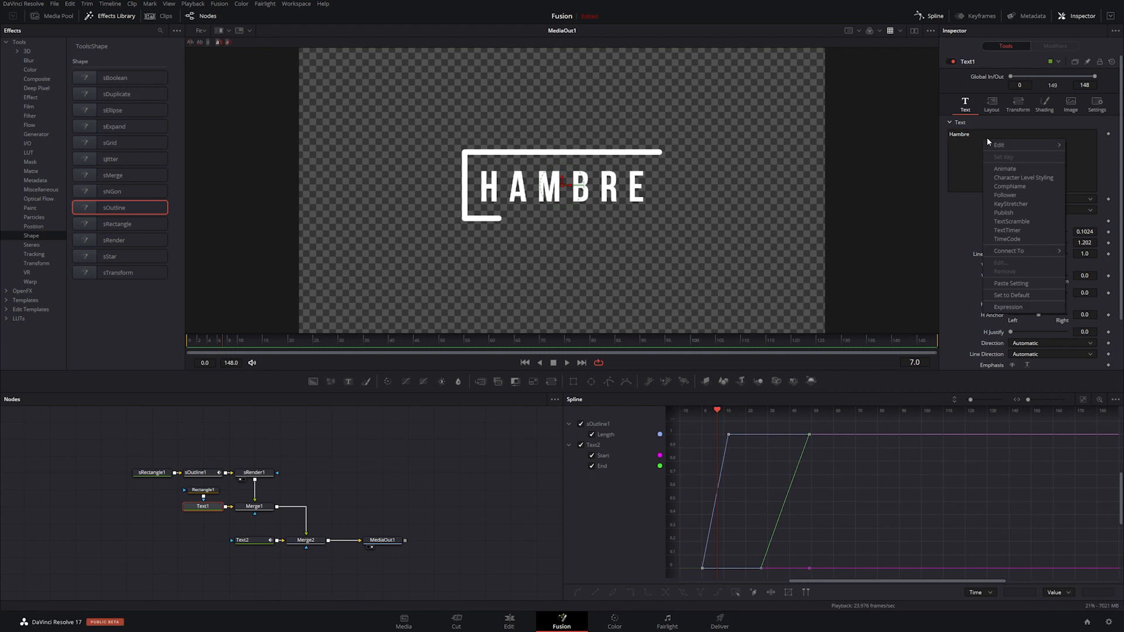
pyautogui.click(1022, 199)
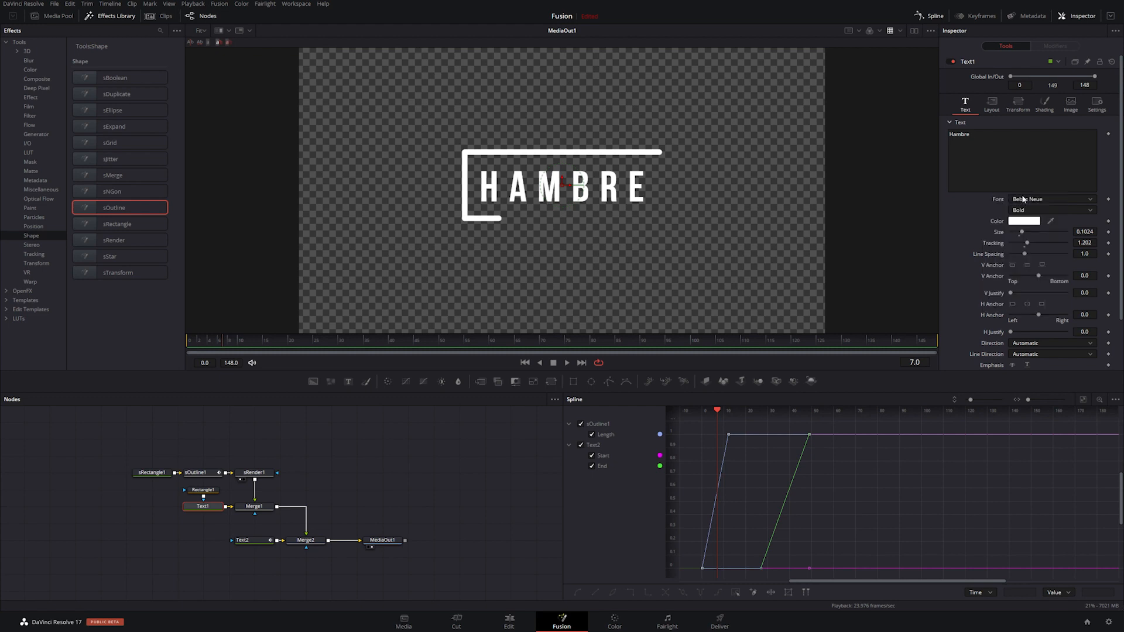
pyautogui.click(1054, 47)
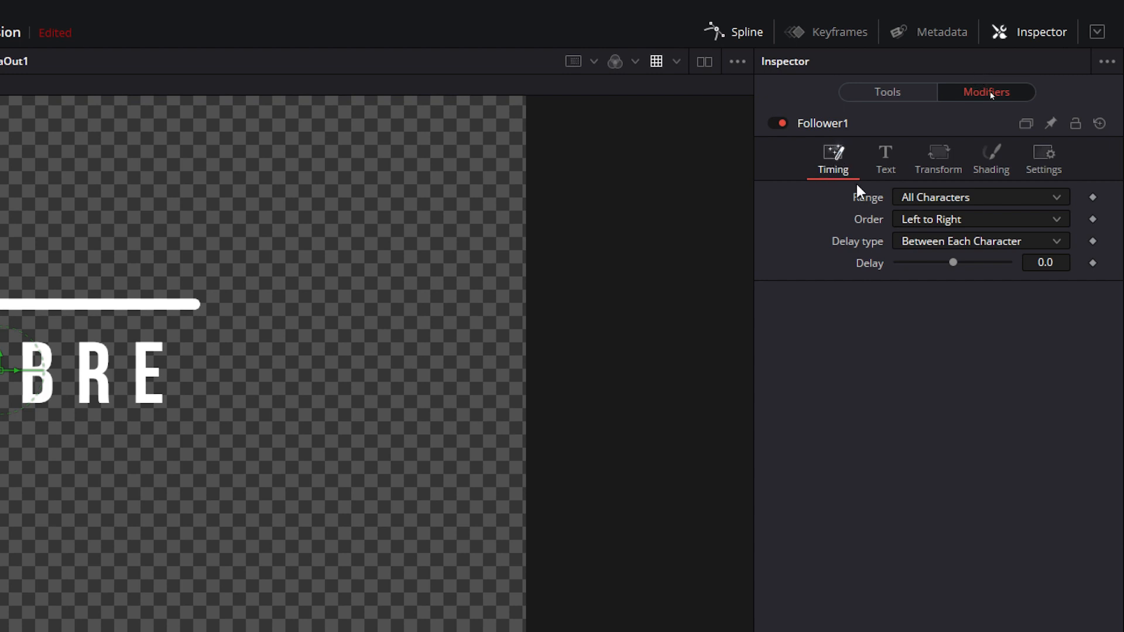
# - Try Character Range as the Follower's range, and return it to All Characters
pyautogui.click(986, 198)
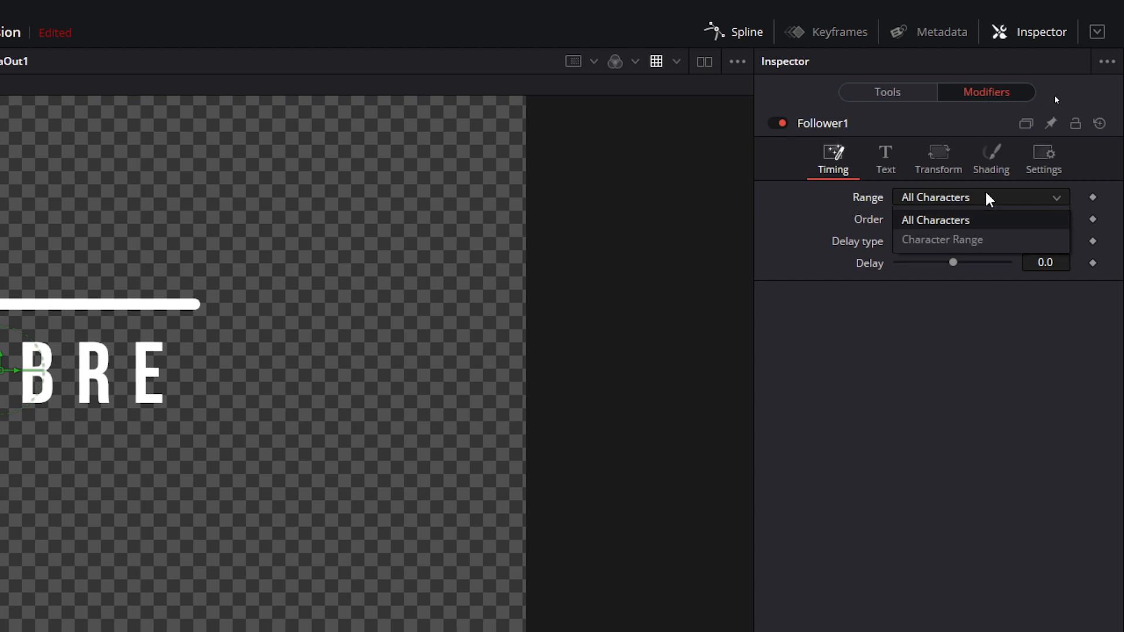
pyautogui.click(968, 239)
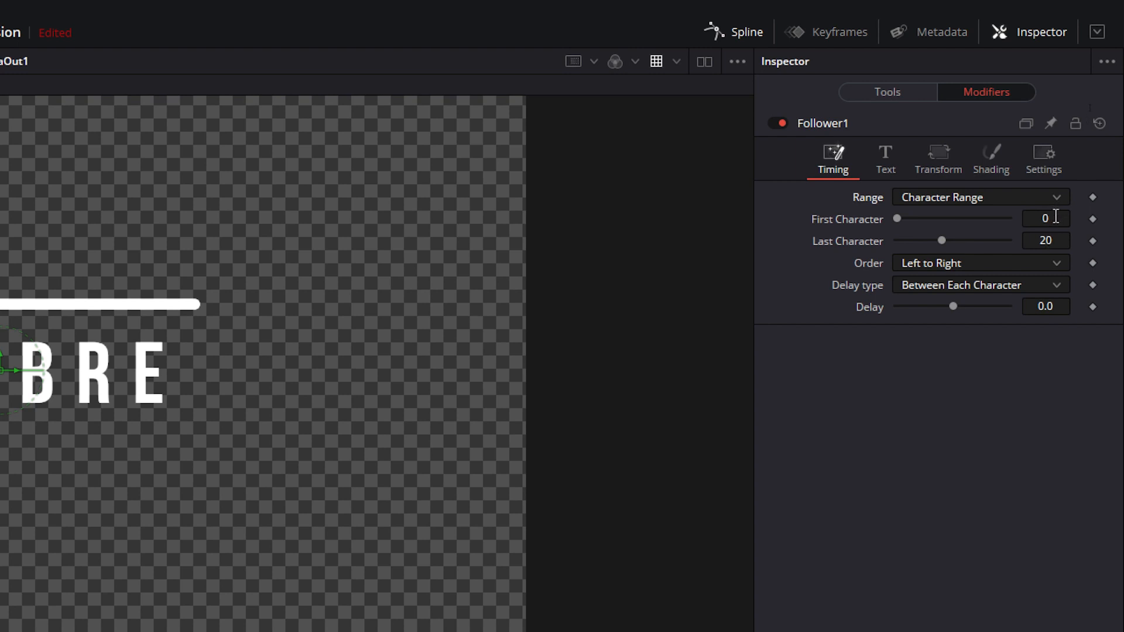
pyautogui.click(928, 195)
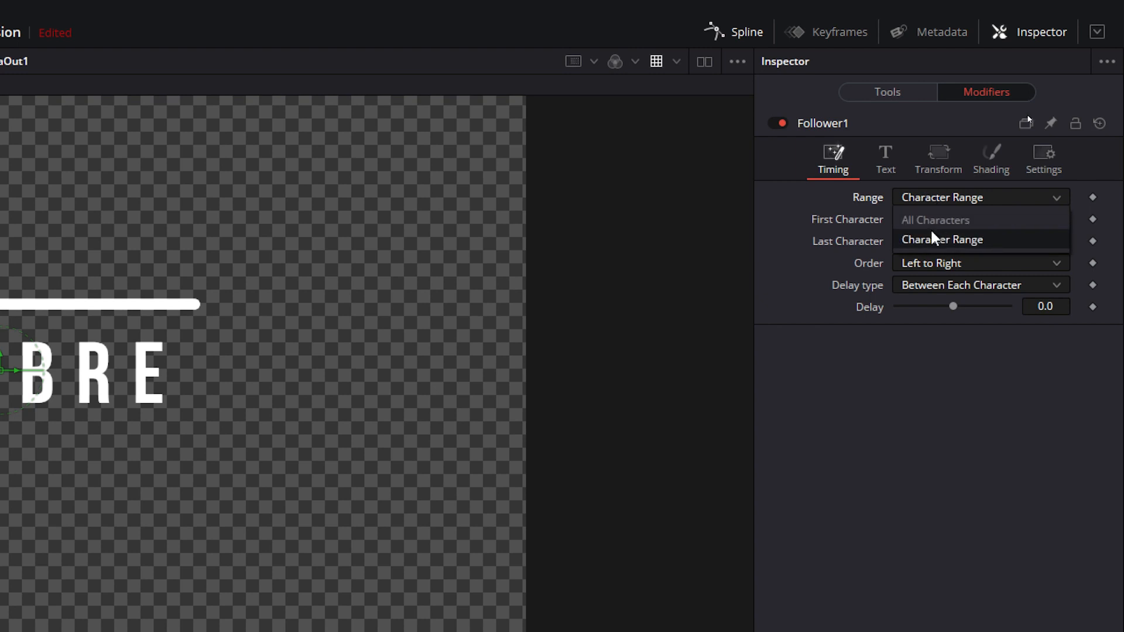
pyautogui.click(933, 221)
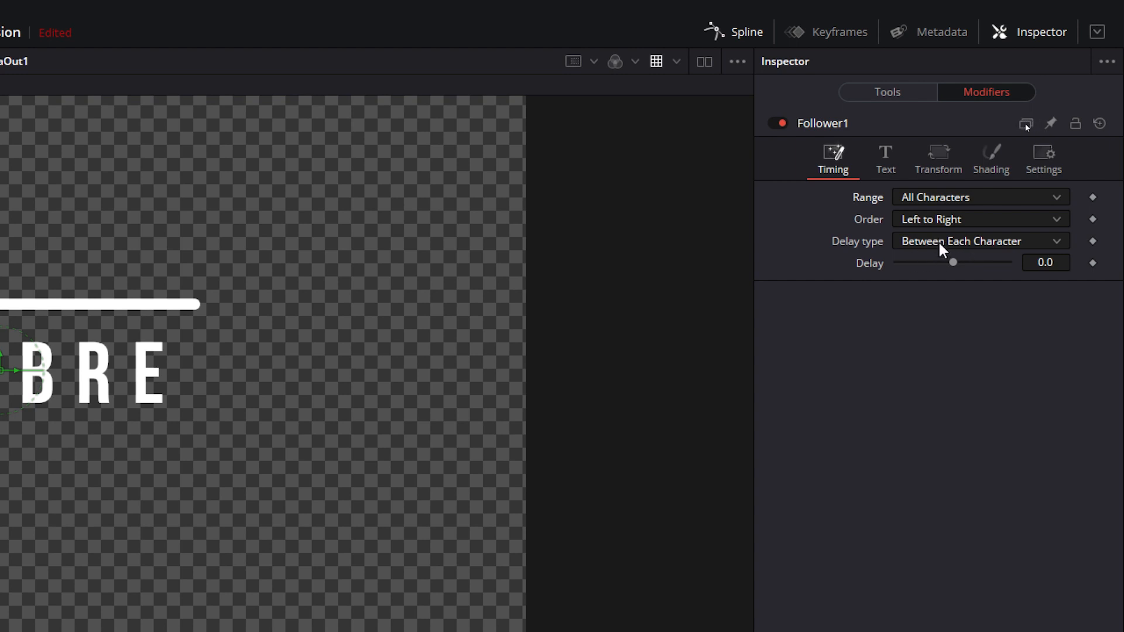
# - Set the Follower's delay between each character to 2.0
pyautogui.moveTo(1057, 263); pyautogui.dragTo(1057, 262)
pyautogui.click(1057, 262)
pyautogui.write('2')
pyautogui.press('Return')
# - Keyframe the Offset in Follower1's shading position at frame 7 and lower its Y value to about -0.934
pyautogui.click(887, 160)
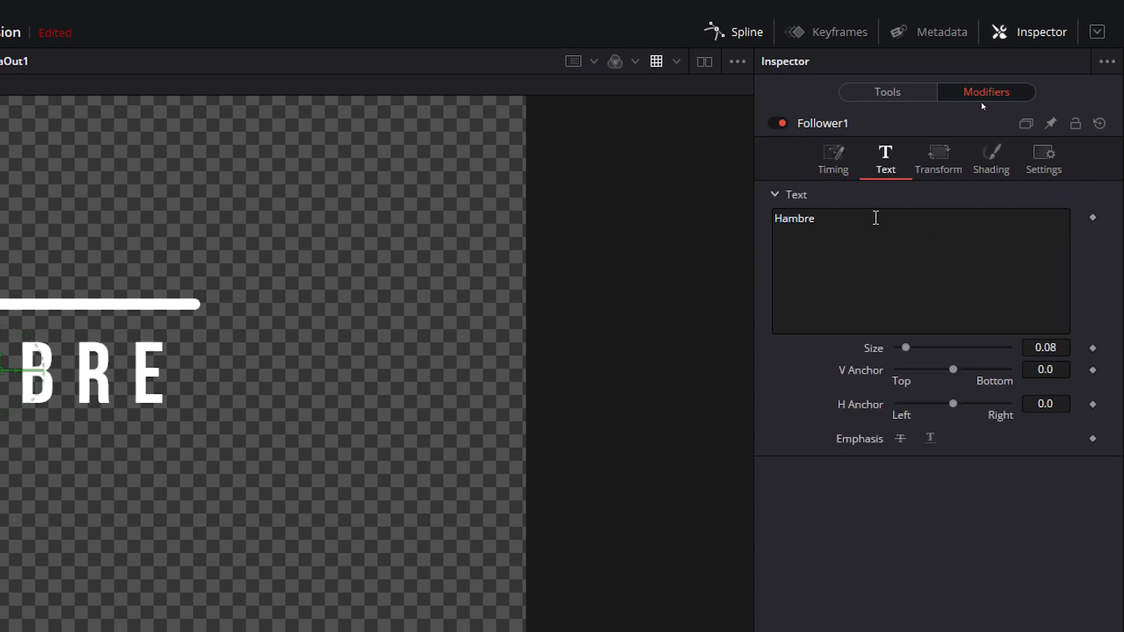
pyautogui.click(941, 158)
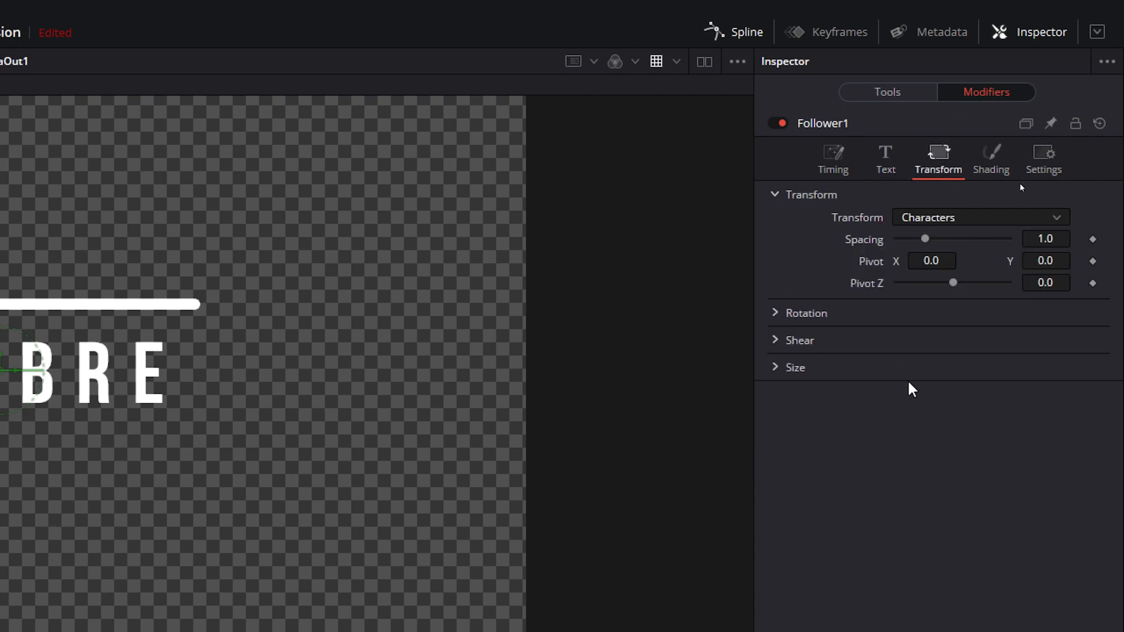
pyautogui.click(988, 157)
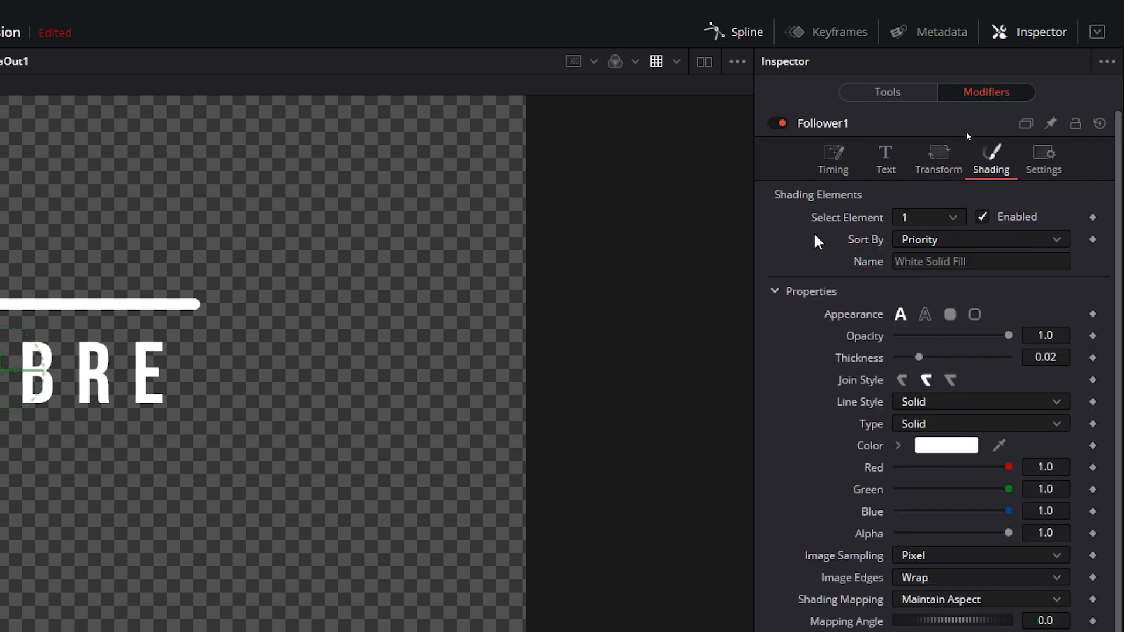
pyautogui.click(948, 160)
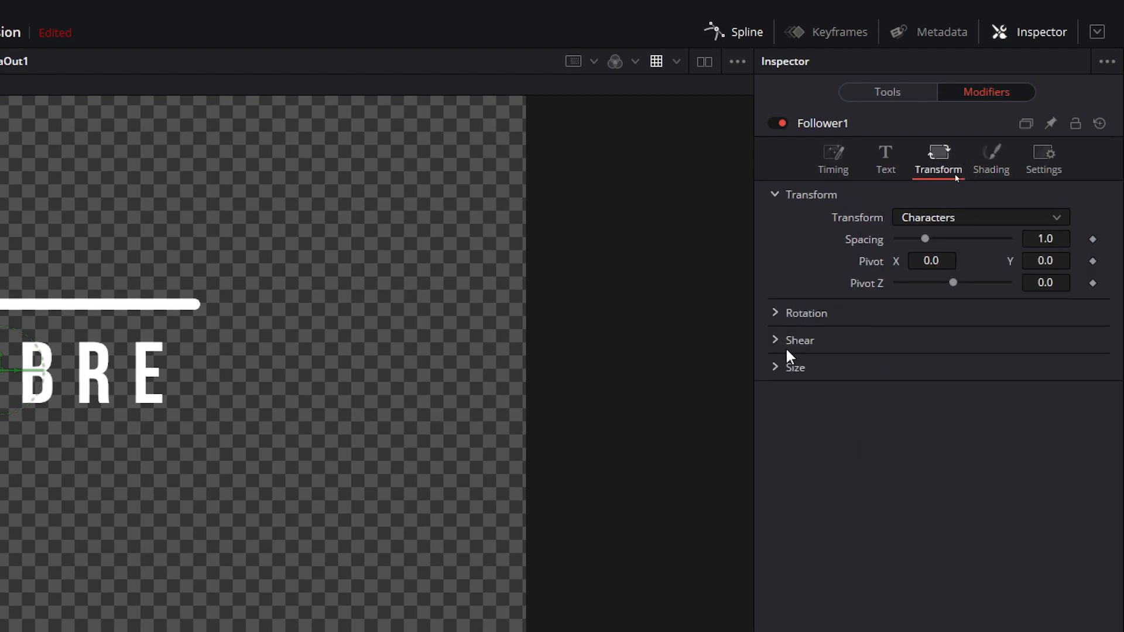
pyautogui.click(1006, 180)
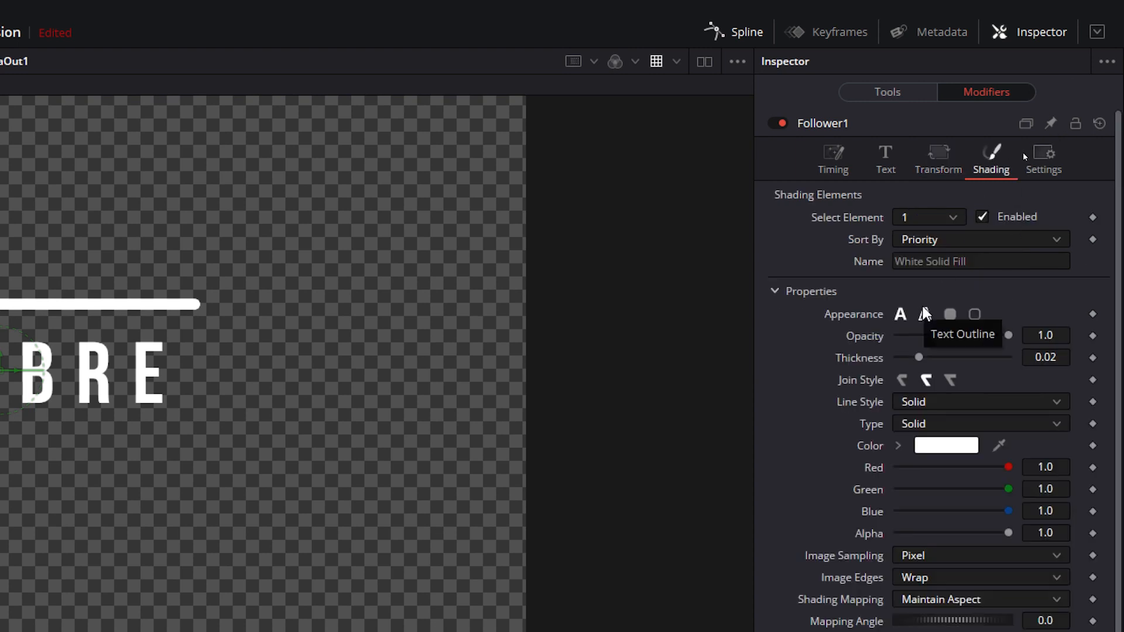
pyautogui.click(776, 291)
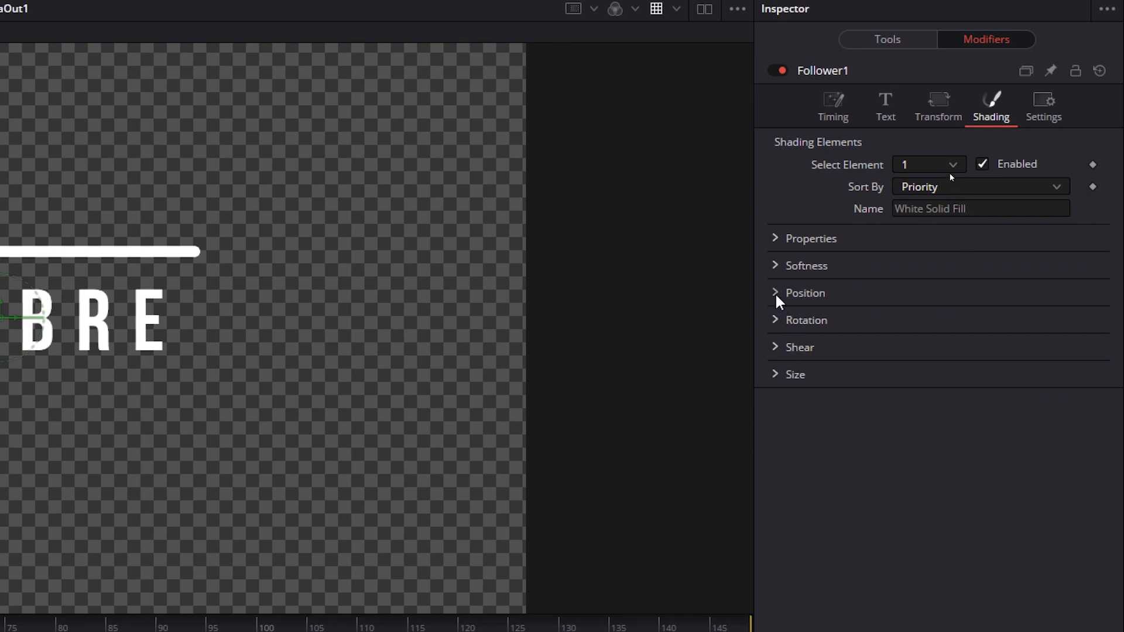
pyautogui.click(777, 295)
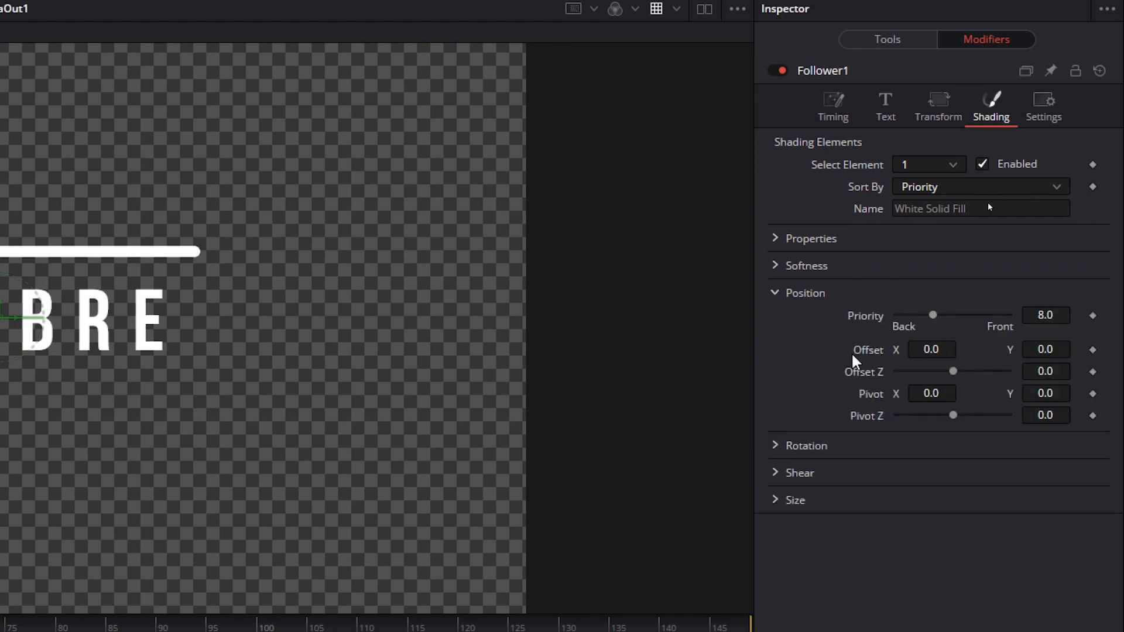
pyautogui.click(1093, 350)
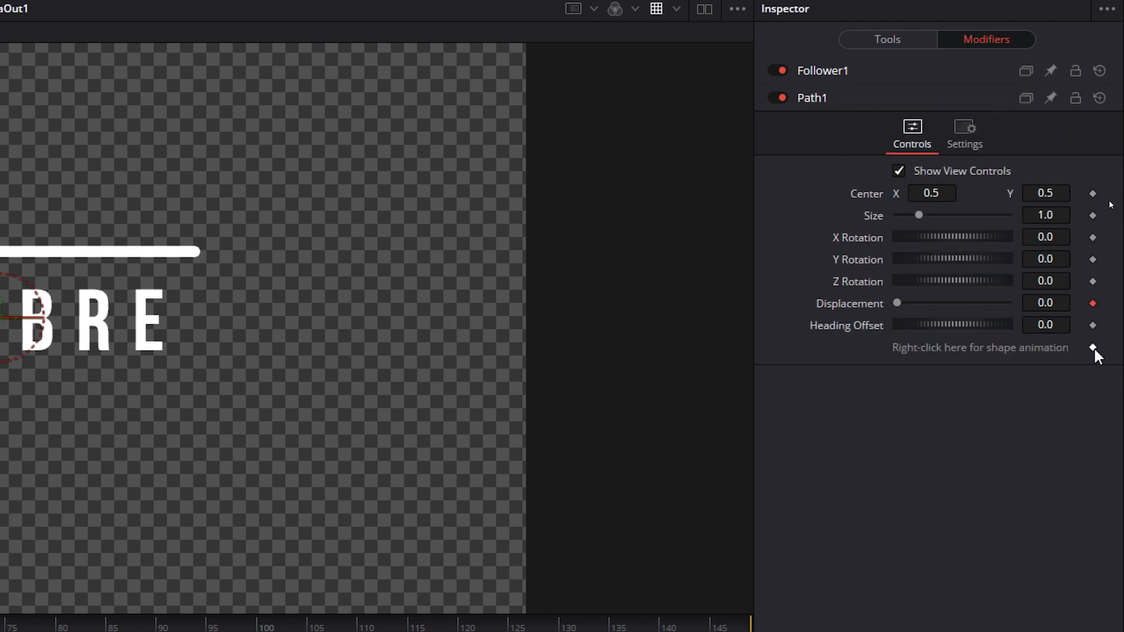
pyautogui.click(829, 82)
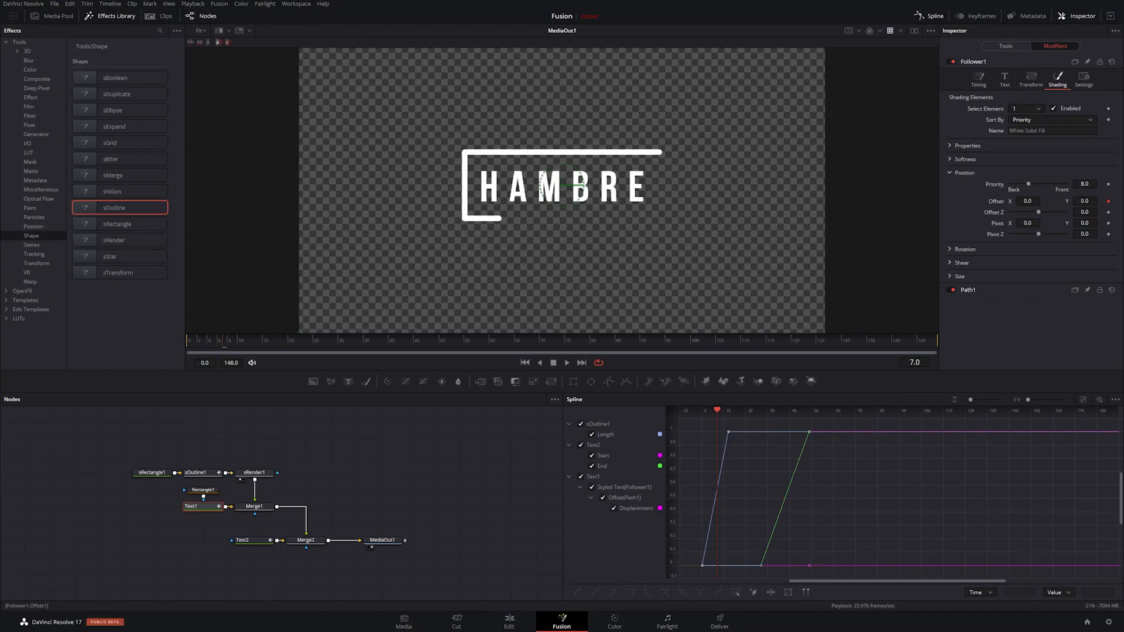
pyautogui.moveTo(1085, 202); pyautogui.dragTo(669, 413)
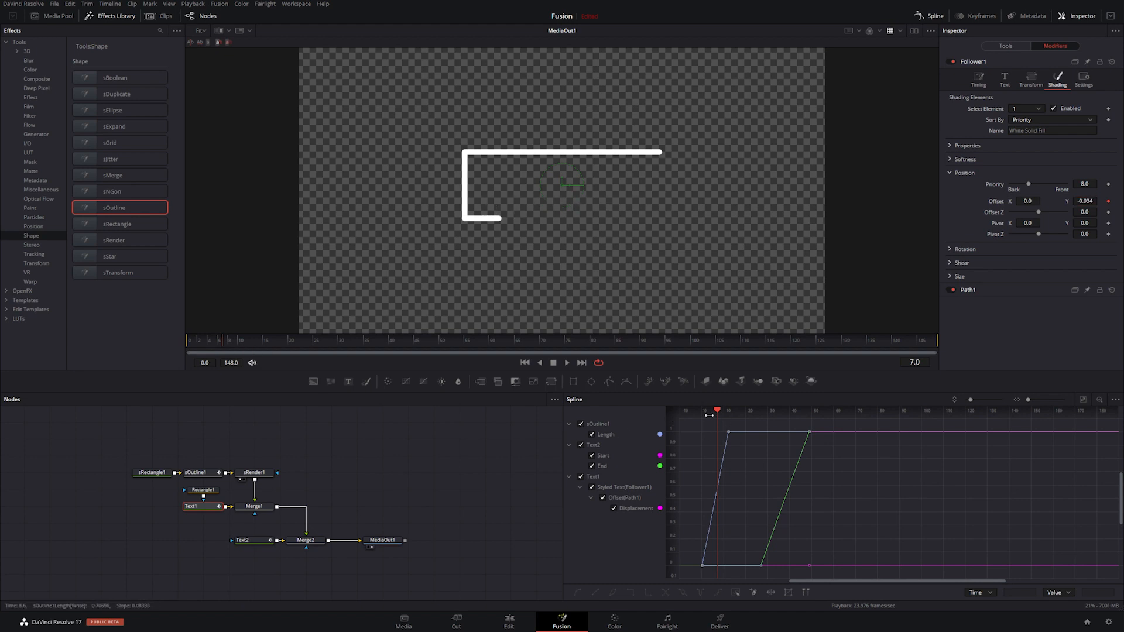
# - Keyframe Follower1's position Offset Y at 0.0 on frame 16
pyautogui.moveTo(718, 413); pyautogui.dragTo(737, 412)
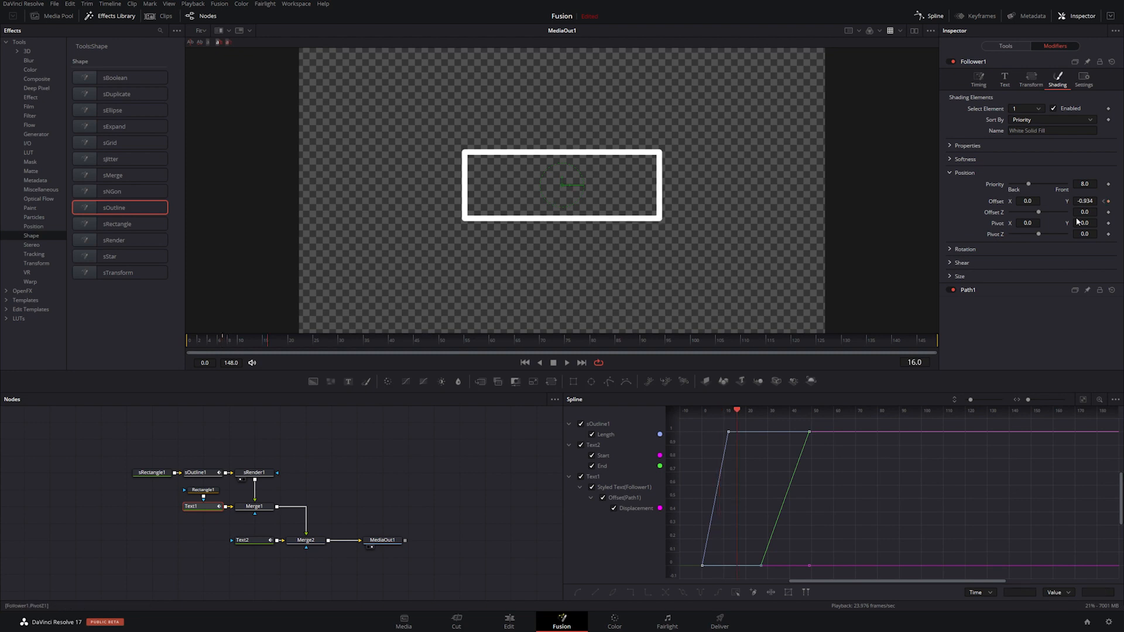
pyautogui.doubleClick(1084, 201)
pyautogui.write('0')
pyautogui.press('Tab')
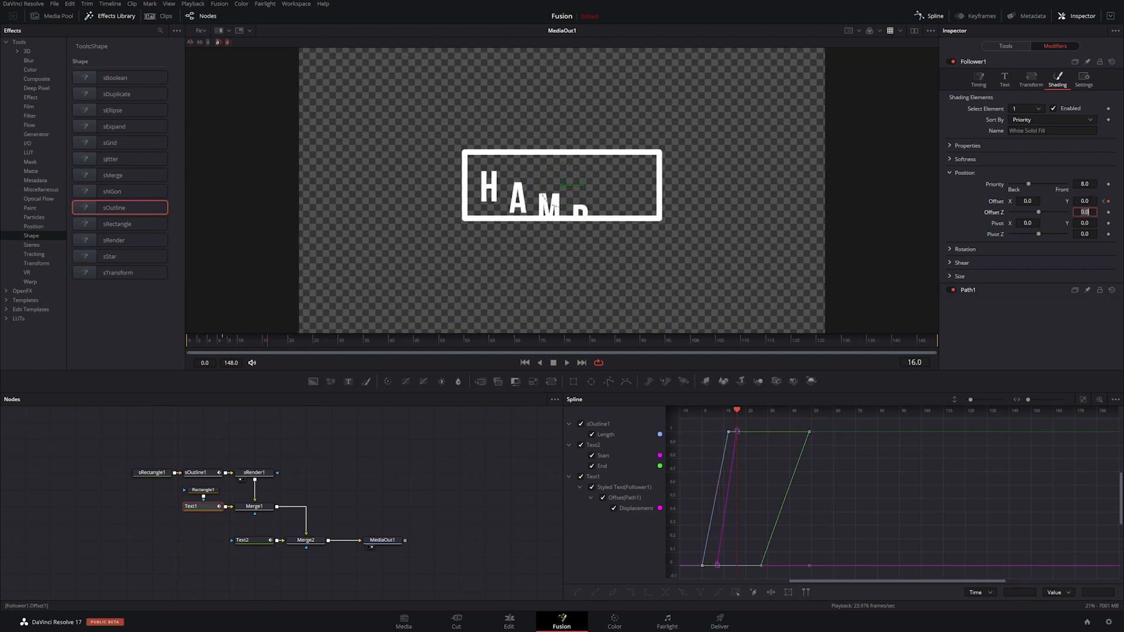
pyautogui.moveTo(737, 411)
pyautogui.mouseDown()
pyautogui.moveTo(710, 412)
pyautogui.moveTo(748, 409)
pyautogui.moveTo(710, 413)
pyautogui.moveTo(737, 410)
pyautogui.mouseUp()
# - Raise the Follower's delay between characters to 3.2 and play back the text animation from the start
pyautogui.click(978, 79)
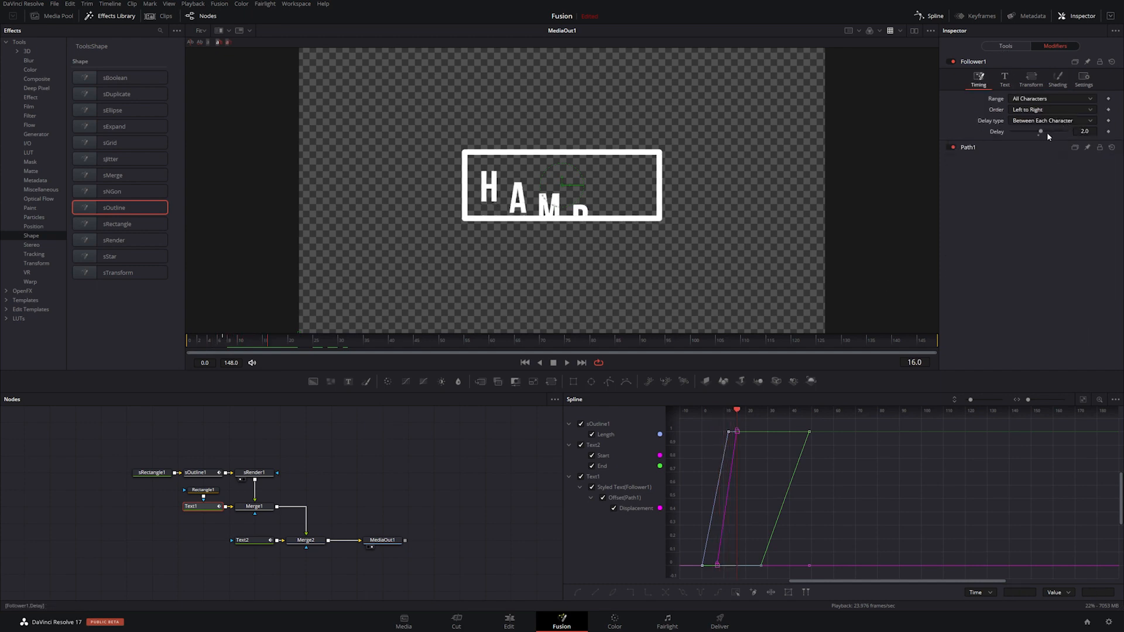
pyautogui.moveTo(1042, 131); pyautogui.dragTo(1042, 132)
pyautogui.moveTo(267, 344); pyautogui.dragTo(160, 350)
pyautogui.press('space')
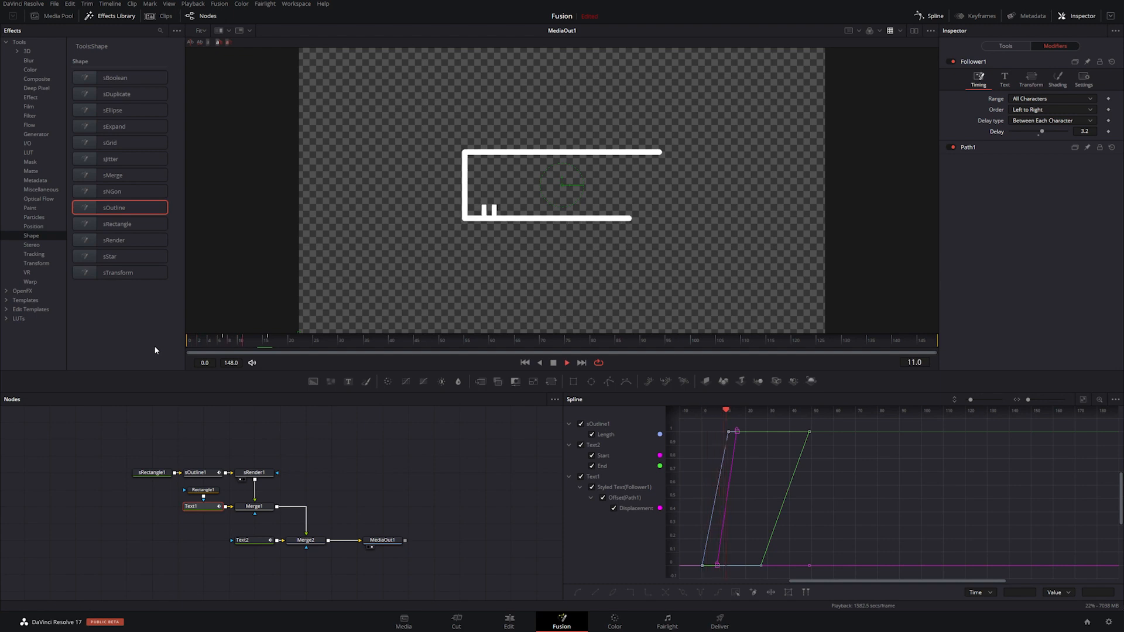
pyautogui.moveTo(233, 343); pyautogui.dragTo(271, 343)
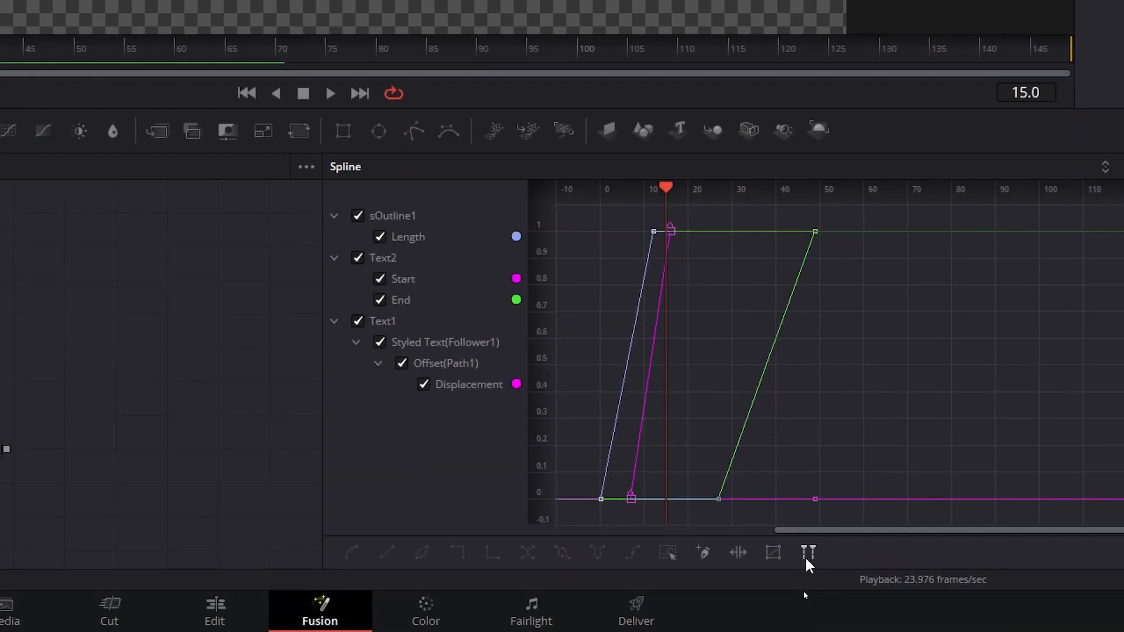
# - Select the end keyframes at value 1 on the outline Length, Text2 End and Text1 Displacement curves and make them smooth
pyautogui.moveTo(834, 531); pyautogui.dragTo(811, 532)
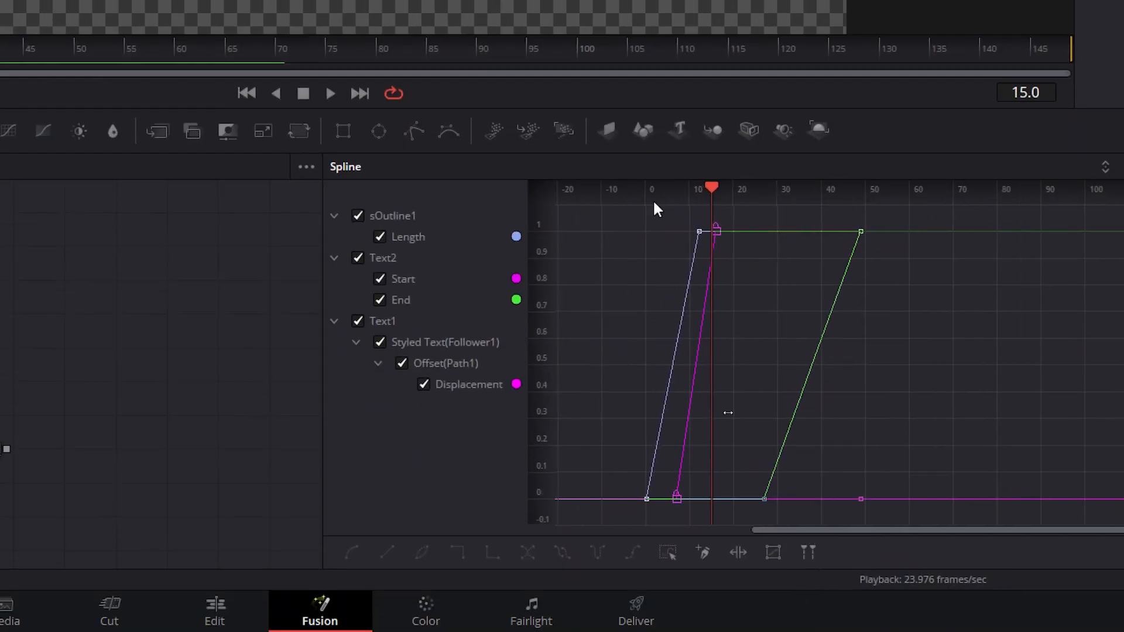
pyautogui.moveTo(741, 234); pyautogui.dragTo(896, 247)
pyautogui.moveTo(672, 220); pyautogui.dragTo(898, 248)
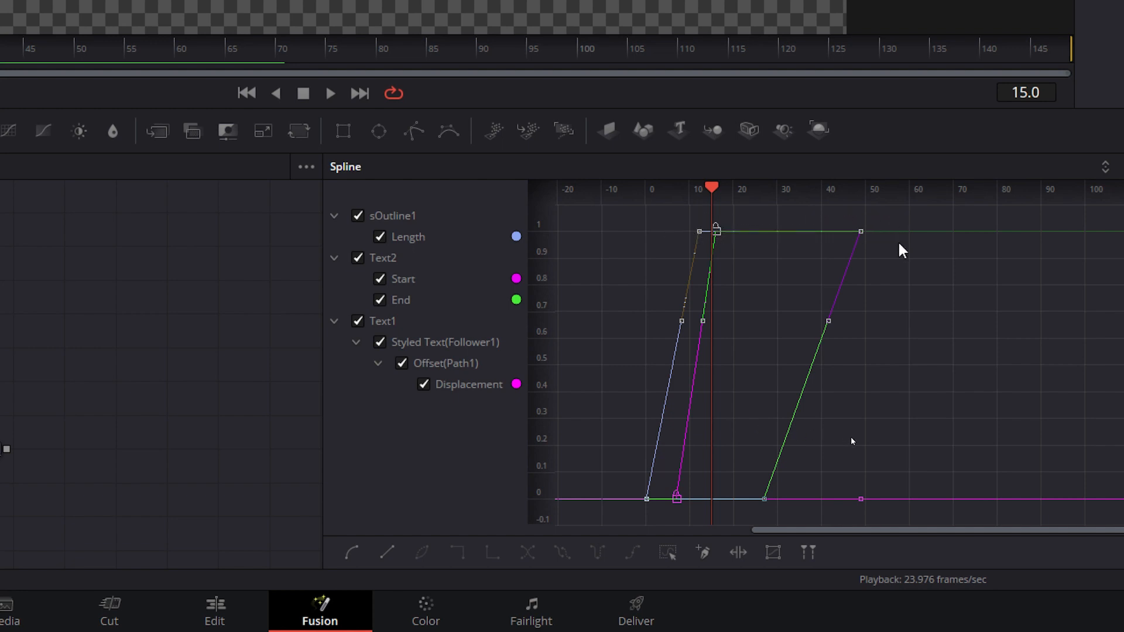
pyautogui.click(353, 553)
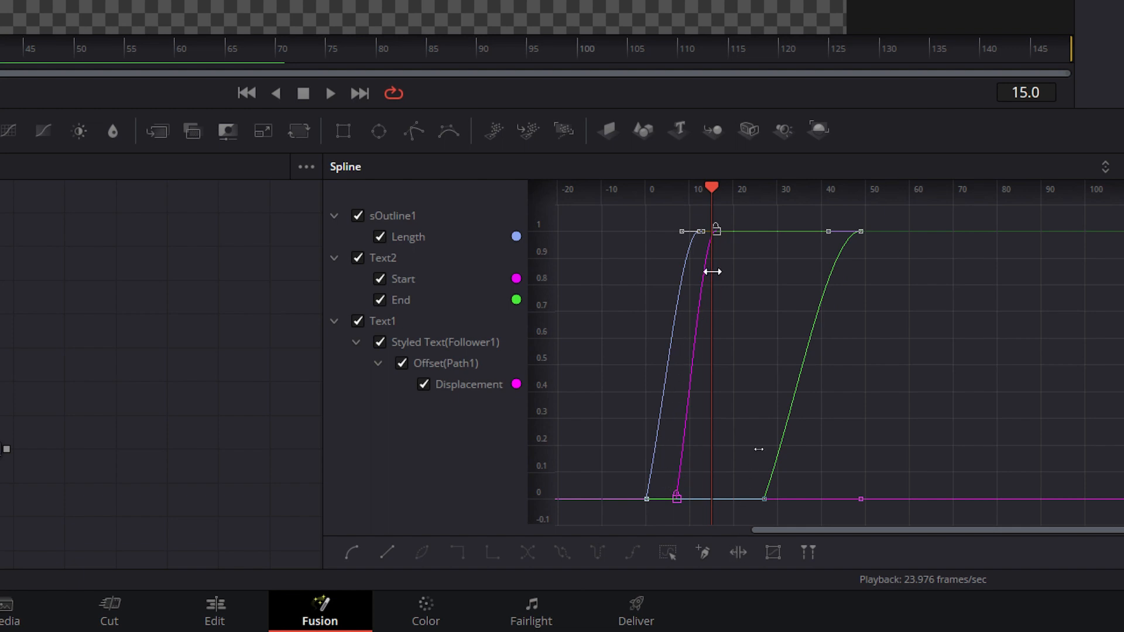
# - Extend the level end handles back to about frame 5 on the outline Length curve and frame 38 on Text2's End curve
pyautogui.moveTo(681, 231); pyautogui.dragTo(670, 231)
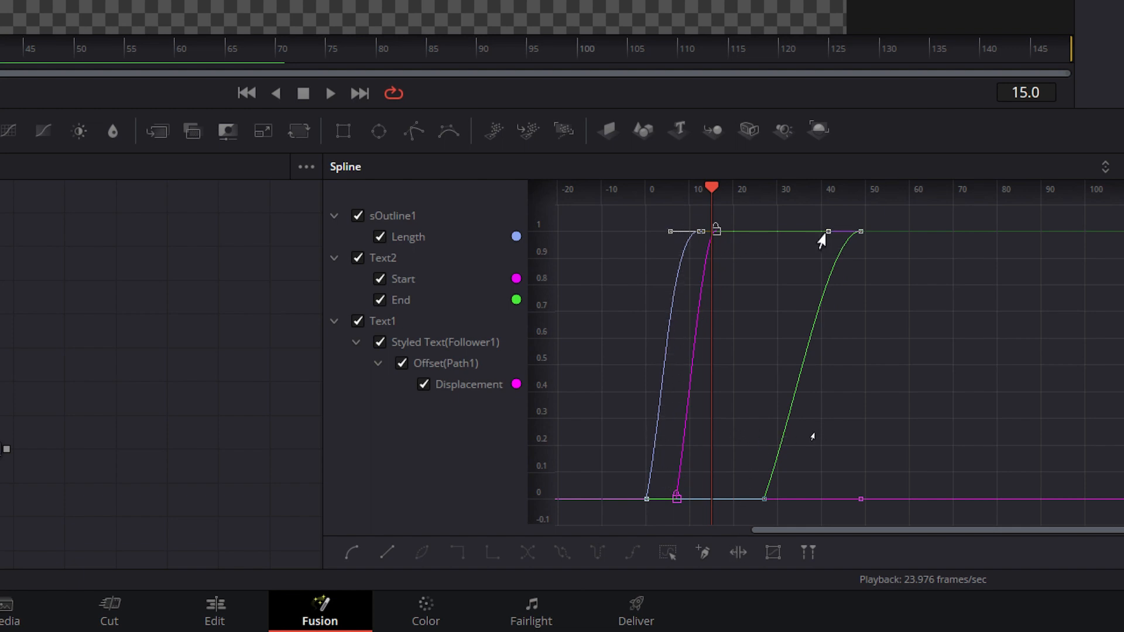
pyautogui.moveTo(819, 234); pyautogui.dragTo(805, 236)
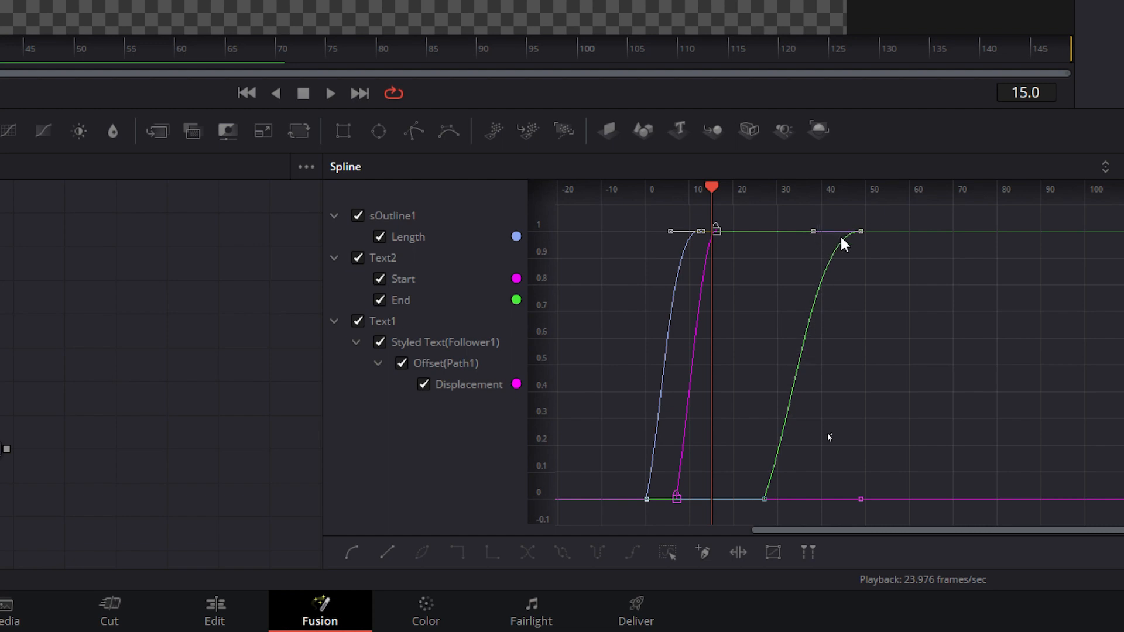
# - Hide the sOutline1 and Text2 curves in the spline editor so that only Text1's Displacement curve is displayed for editing
pyautogui.click(733, 188)
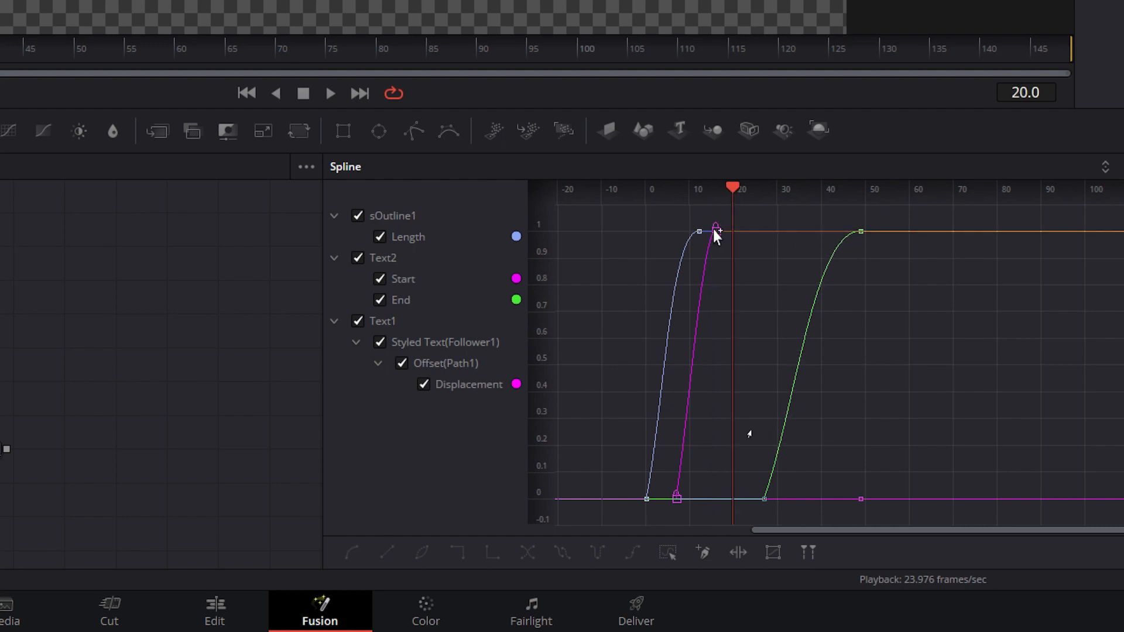
pyautogui.click(360, 321)
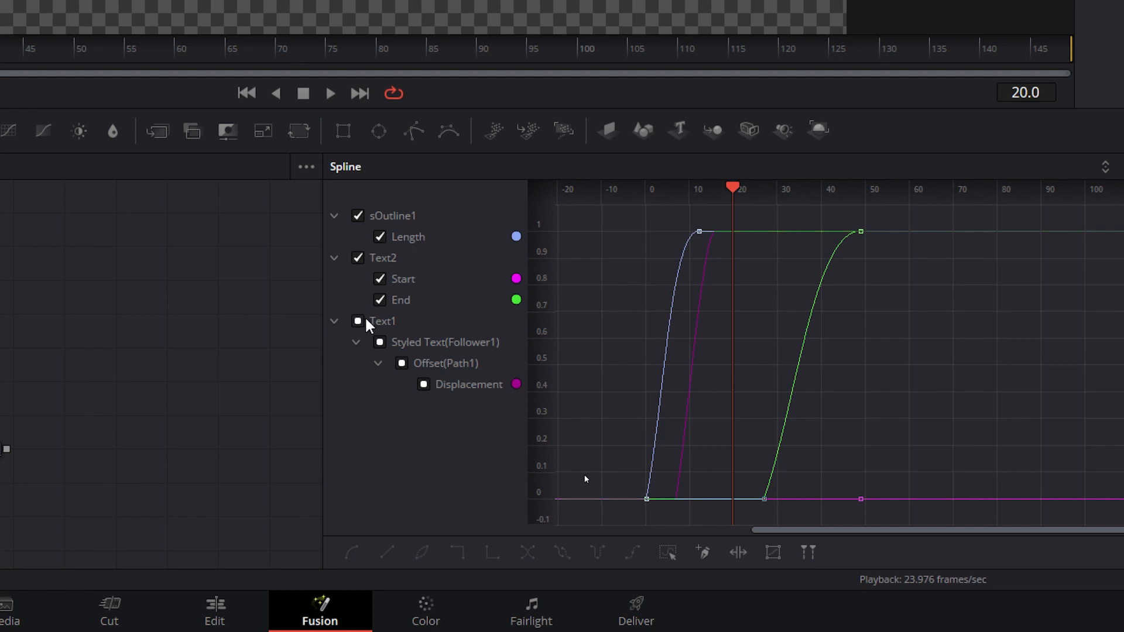
pyautogui.click(359, 217)
pyautogui.click(380, 236)
pyautogui.click(381, 279)
pyautogui.click(358, 258)
pyautogui.click(359, 322)
# - Select the Displacement curve's end keyframe at value 1 and extend its level handle back toward the start keyframe
pyautogui.click(714, 229)
pyautogui.click(729, 189)
pyautogui.moveTo(729, 190); pyautogui.dragTo(711, 191)
pyautogui.moveTo(701, 232); pyautogui.dragTo(684, 236)
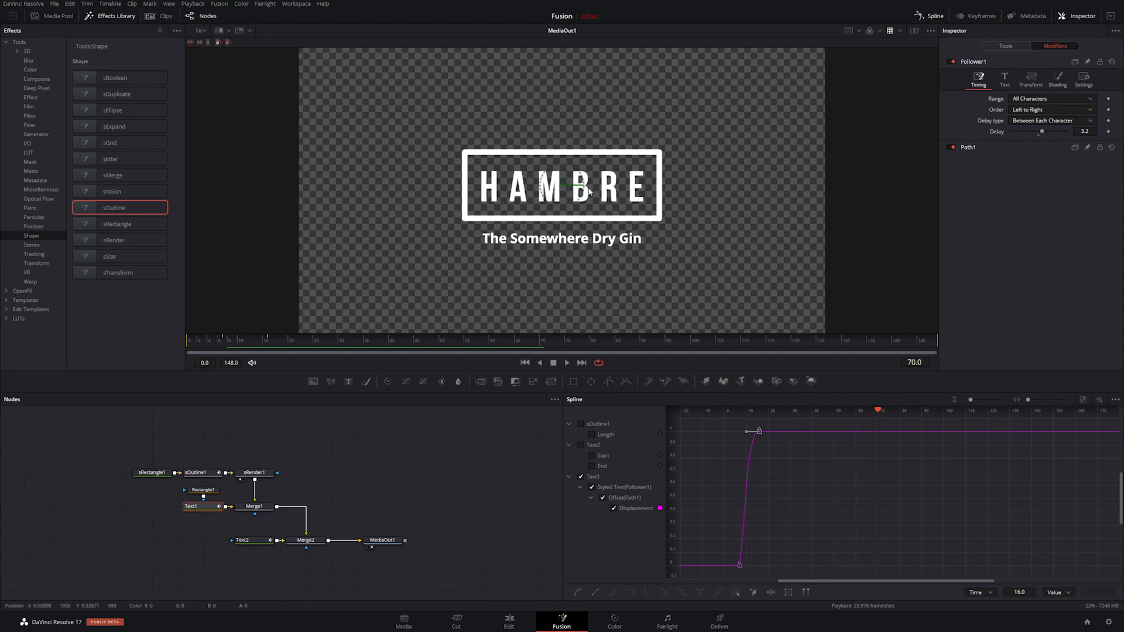
# - Switch to the Edit page and play back the title over the bottle footage from the start of the clip
pyautogui.click(510, 623)
pyautogui.moveTo(346, 462); pyautogui.dragTo(313, 459)
pyautogui.press('space')
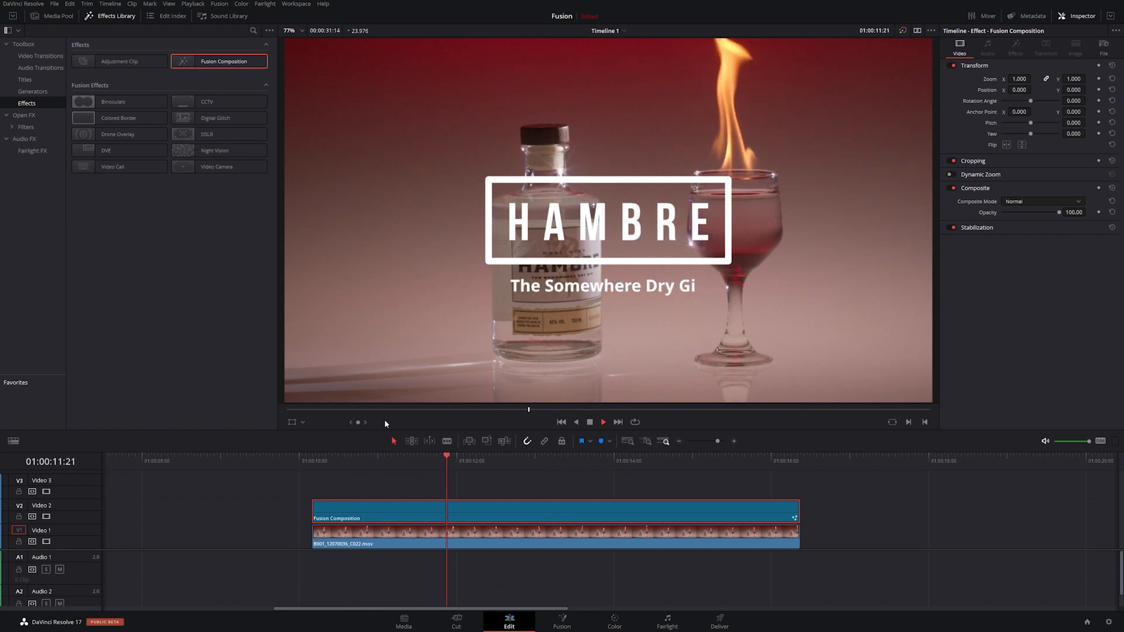
pyautogui.press('space')
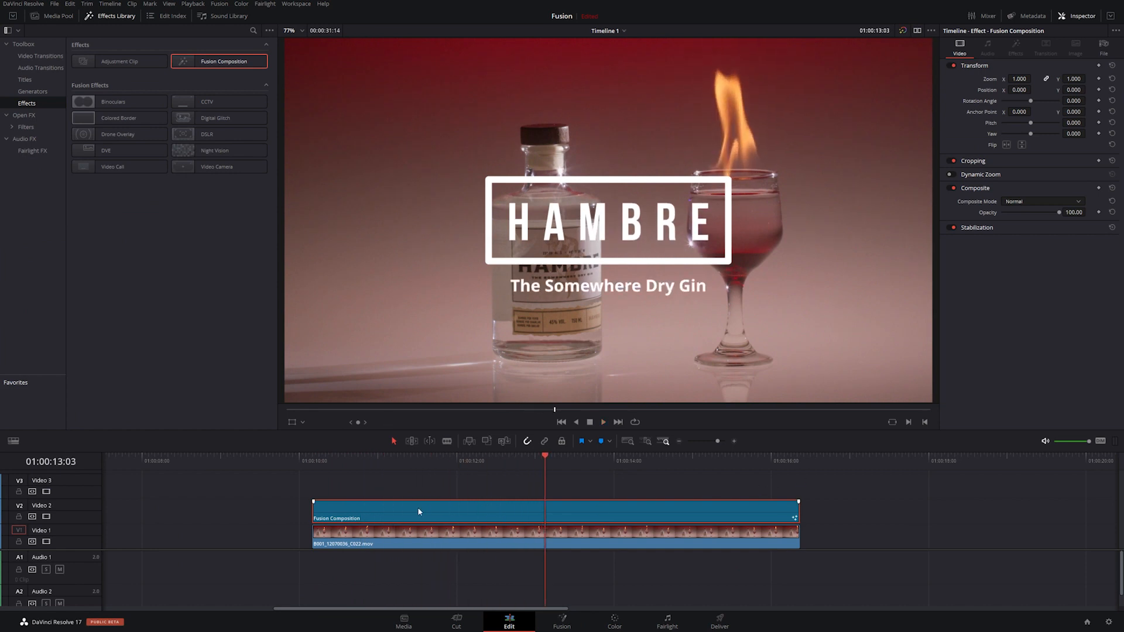
# - Move the Fusion Composition on Video 2 to start at 01:00:12:03 and trim its end to the end of the footage clip
pyautogui.moveTo(402, 507); pyautogui.dragTo(610, 507)
pyautogui.click(335, 459)
pyautogui.moveTo(334, 458); pyautogui.dragTo(311, 456)
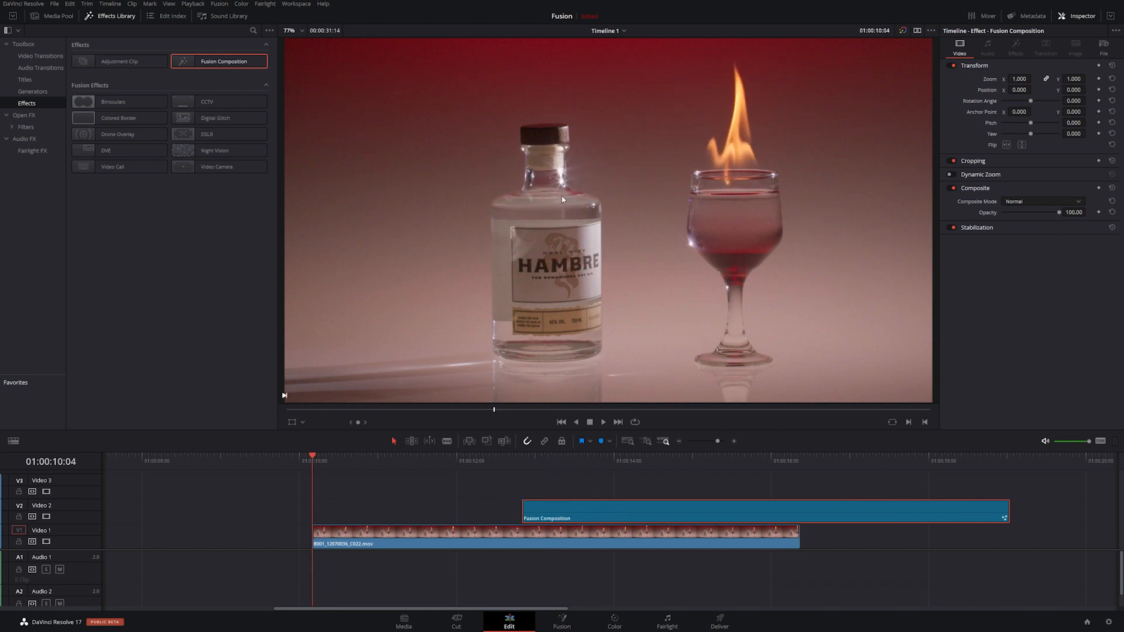
pyautogui.press('space')
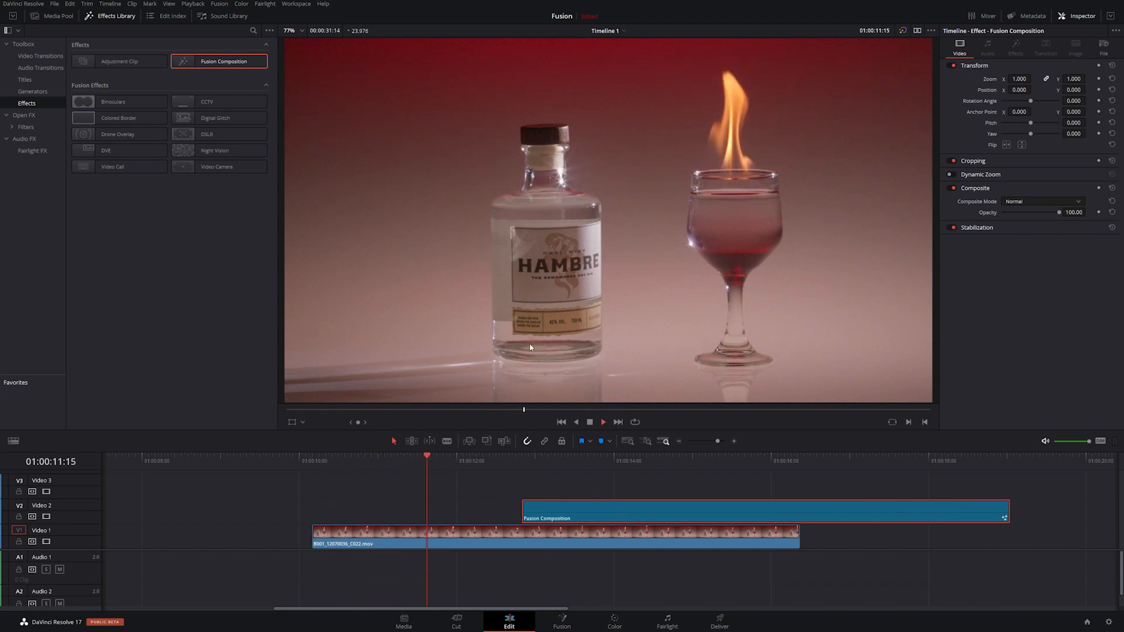
pyautogui.moveTo(559, 509); pyautogui.dragTo(503, 509)
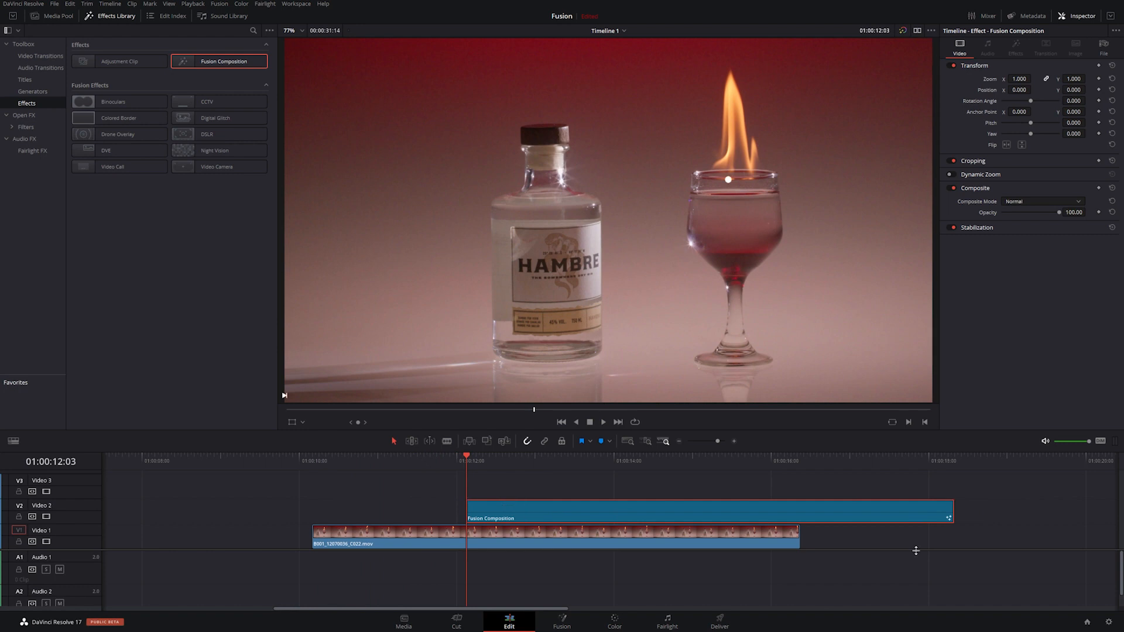
pyautogui.moveTo(954, 513); pyautogui.dragTo(800, 514)
# - Play back the timeline from the start of the footage to check the title's new timing
pyautogui.click(350, 458)
pyautogui.moveTo(344, 460); pyautogui.dragTo(312, 458)
pyautogui.press('space')
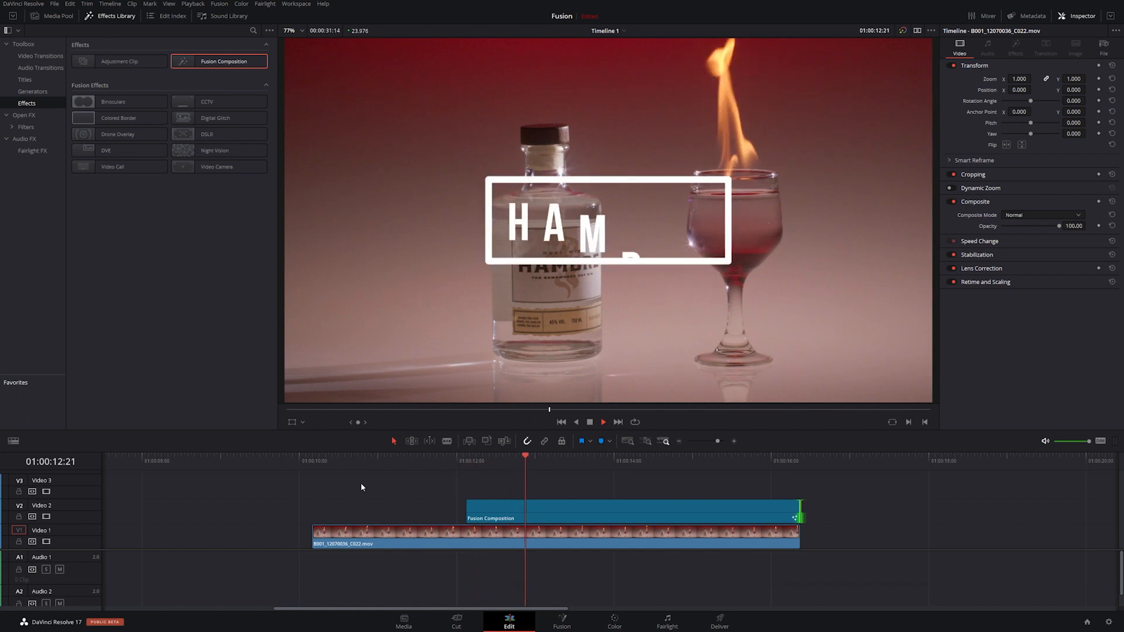
# - Park the playhead at the title's start, 01:00:12:03, and apply the Lens Blur effect to the footage clip on Video 1
pyautogui.click(492, 460)
pyautogui.moveTo(492, 461); pyautogui.dragTo(467, 459)
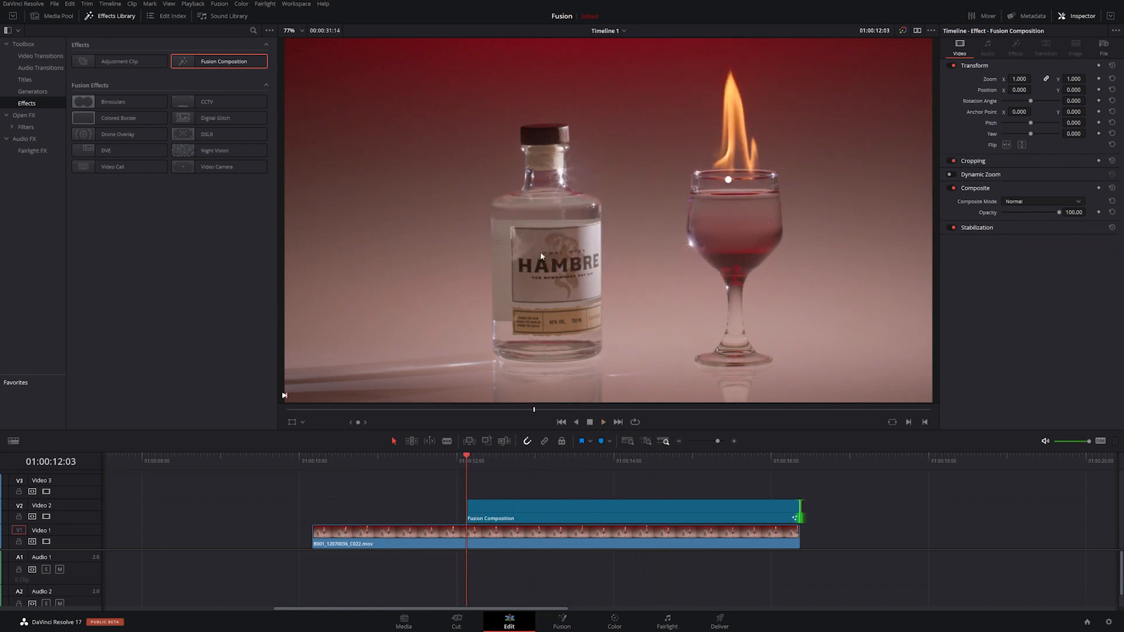
pyautogui.click(521, 532)
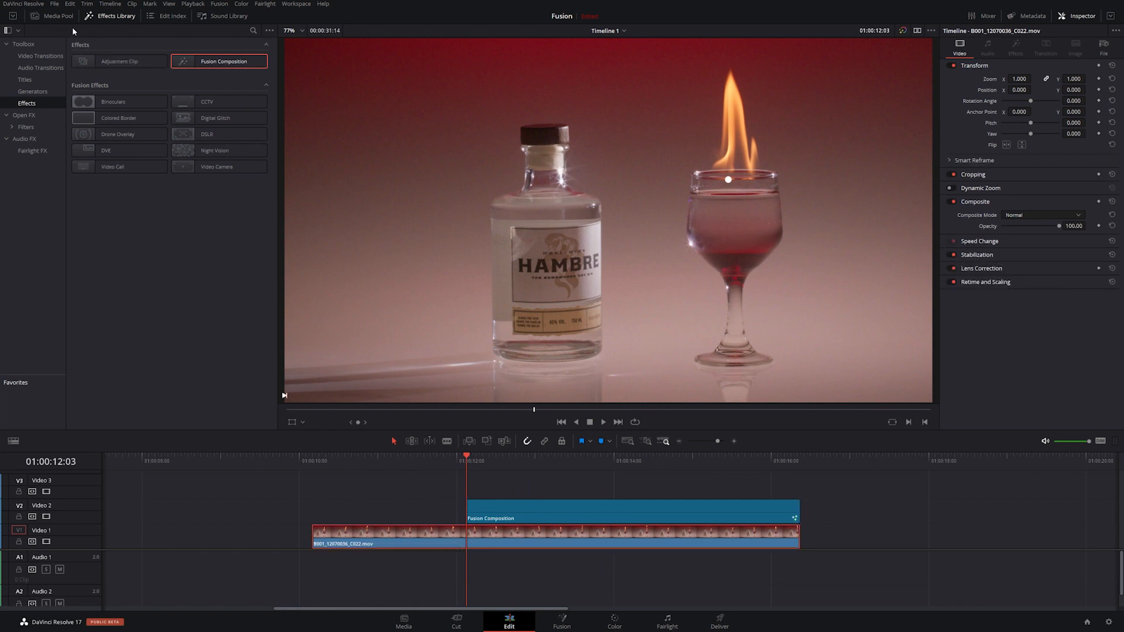
pyautogui.click(34, 117)
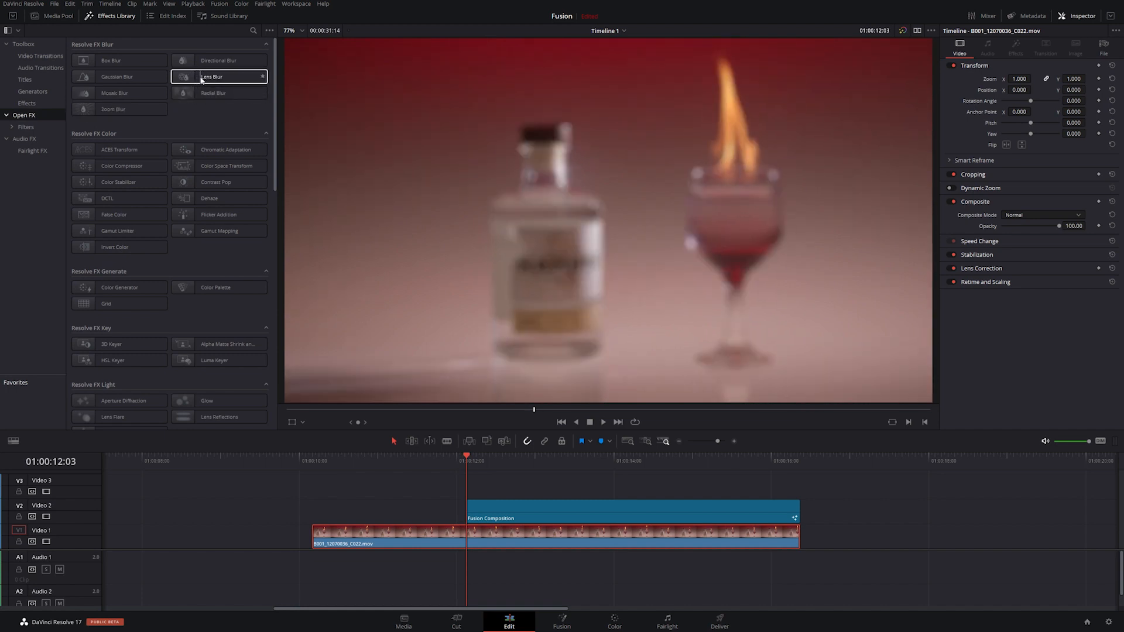
pyautogui.moveTo(201, 79); pyautogui.dragTo(417, 536)
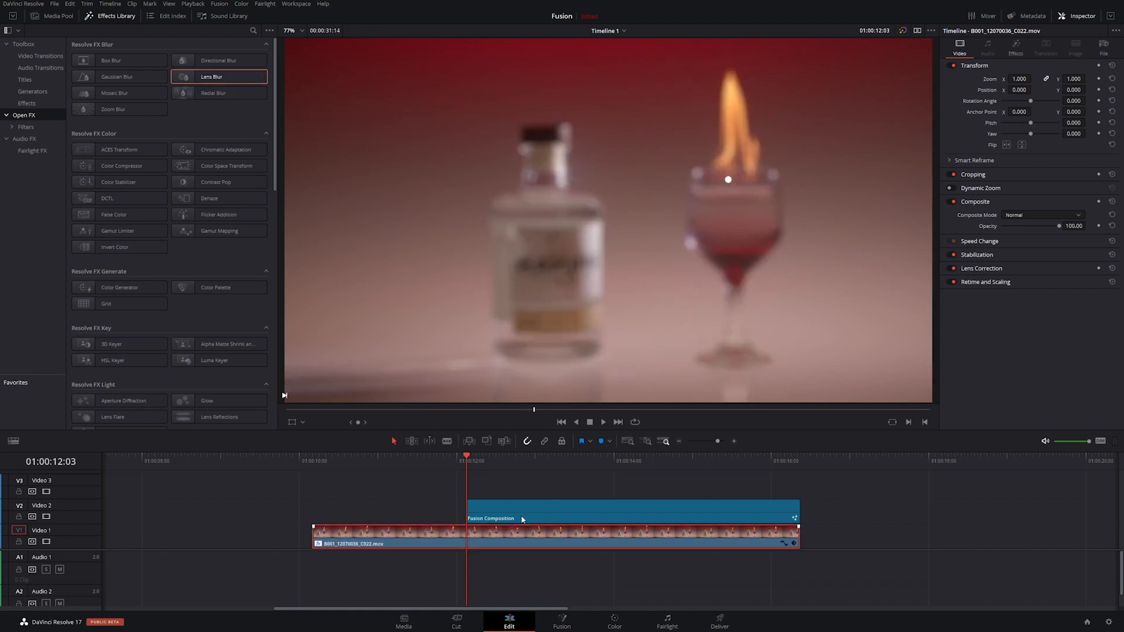
# - Set the Lens Blur's Blur Size to 0 and keyframe it at 01:00:12:03
pyautogui.click(1019, 47)
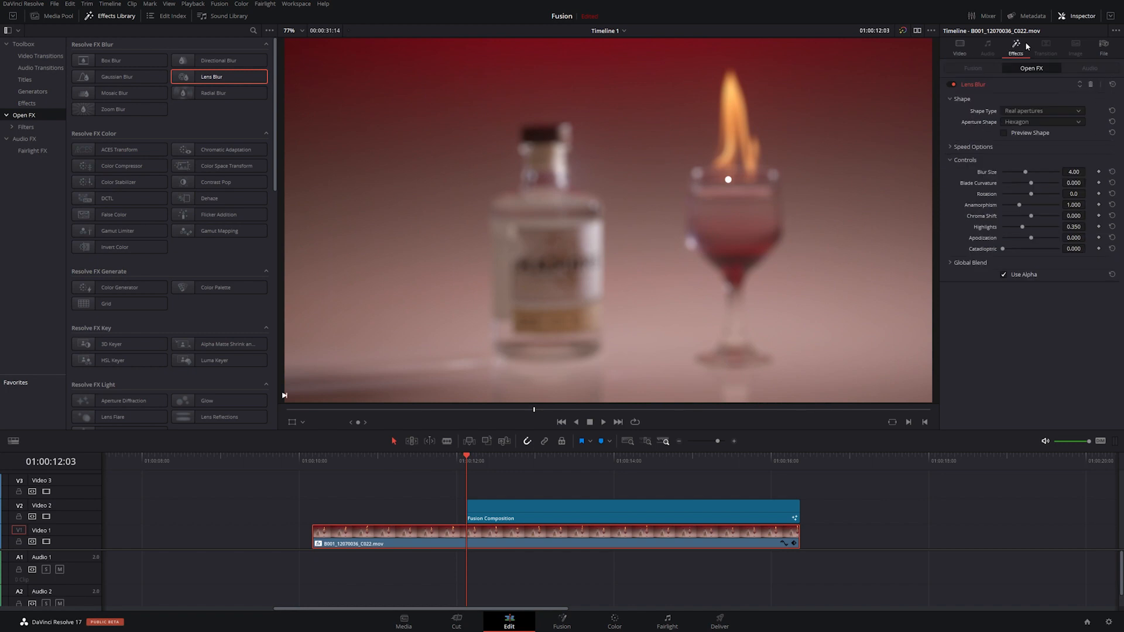
pyautogui.click(1073, 171)
pyautogui.write('0')
pyautogui.press('Return')
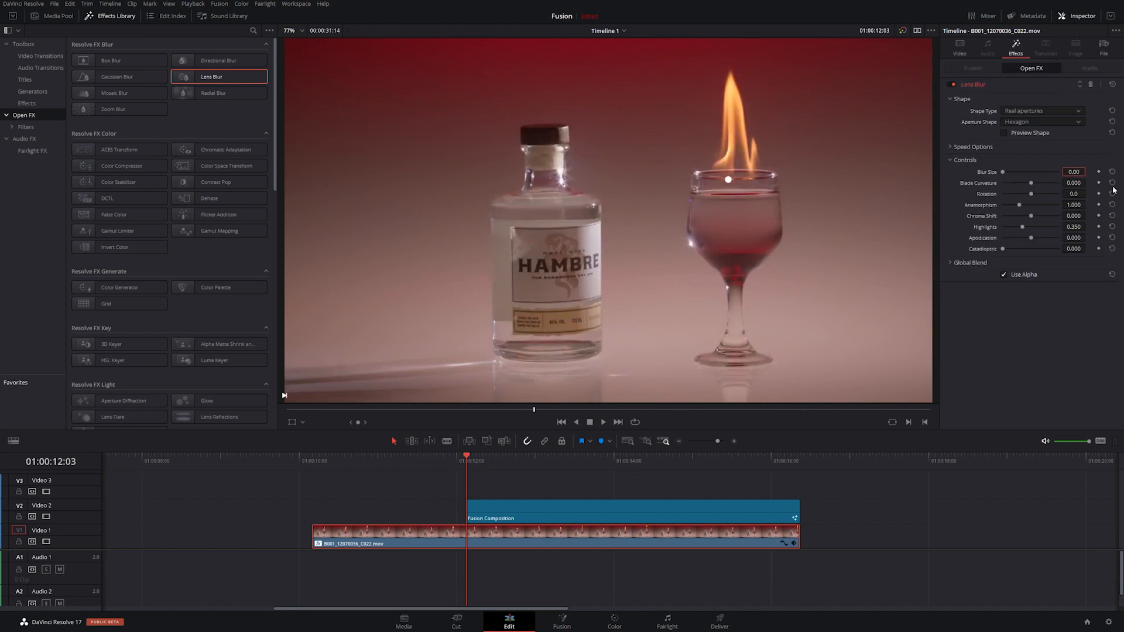
pyautogui.click(1098, 172)
# - Keyframe the Lens Blur's Blur Size at 3 at 01:00:12:13
pyautogui.moveTo(467, 458); pyautogui.dragTo(491, 458)
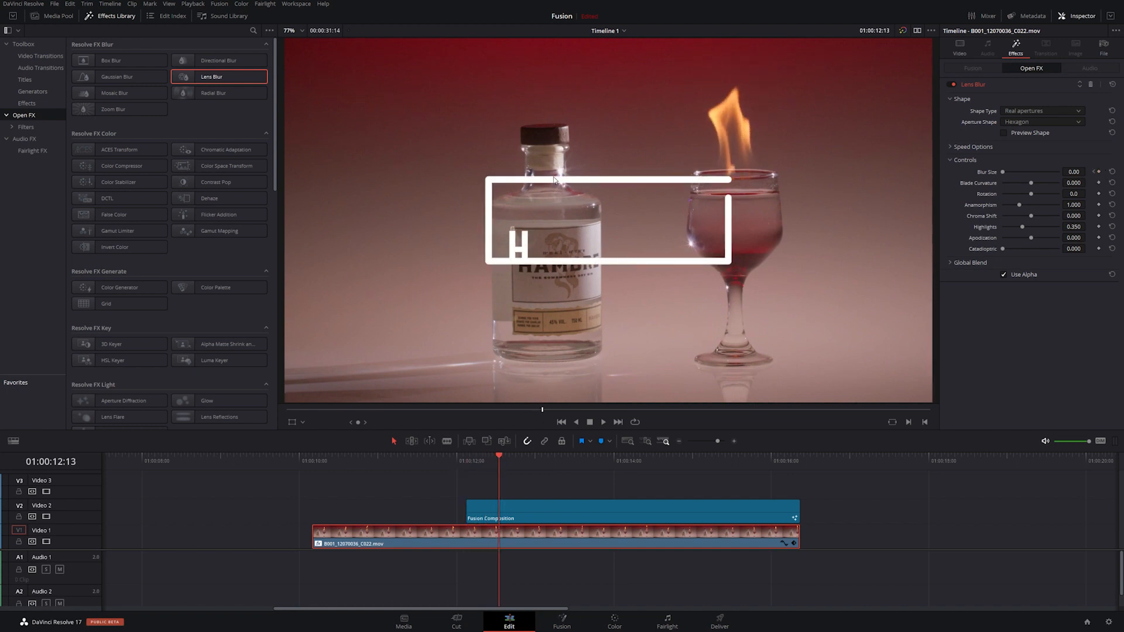
pyautogui.moveTo(498, 458)
pyautogui.mouseDown()
pyautogui.moveTo(489, 458)
pyautogui.moveTo(500, 458)
pyautogui.mouseUp()
pyautogui.click(1079, 173)
pyautogui.write('3')
pyautogui.press('Return')
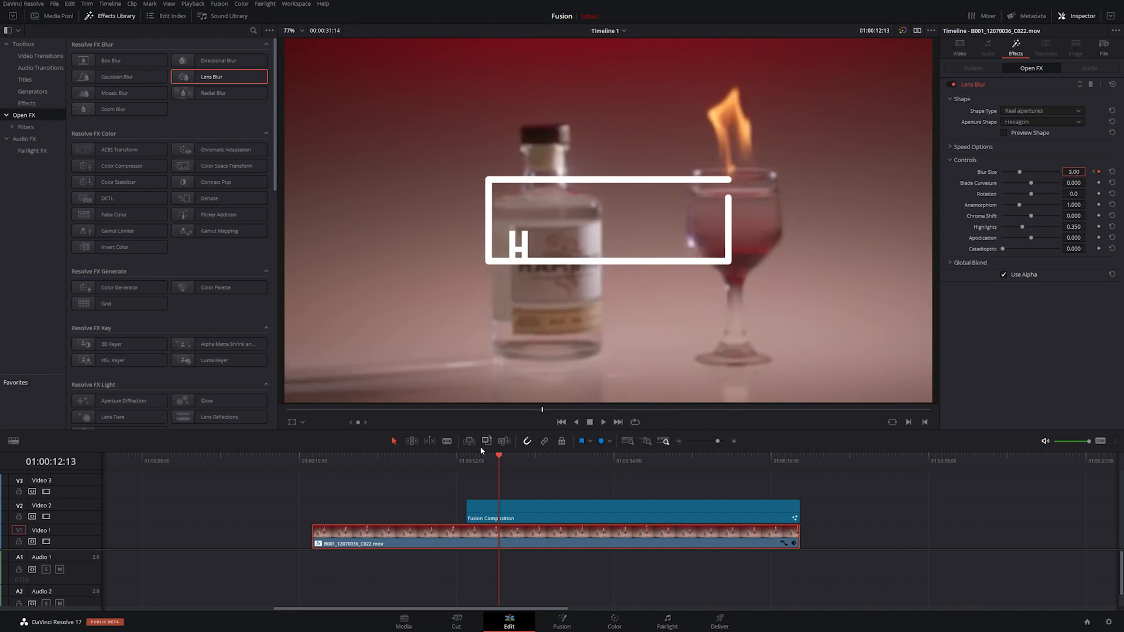
# - Play back the sequence repeatedly from the start of the footage to review the blur together with the title animation
pyautogui.moveTo(487, 456); pyautogui.dragTo(312, 462)
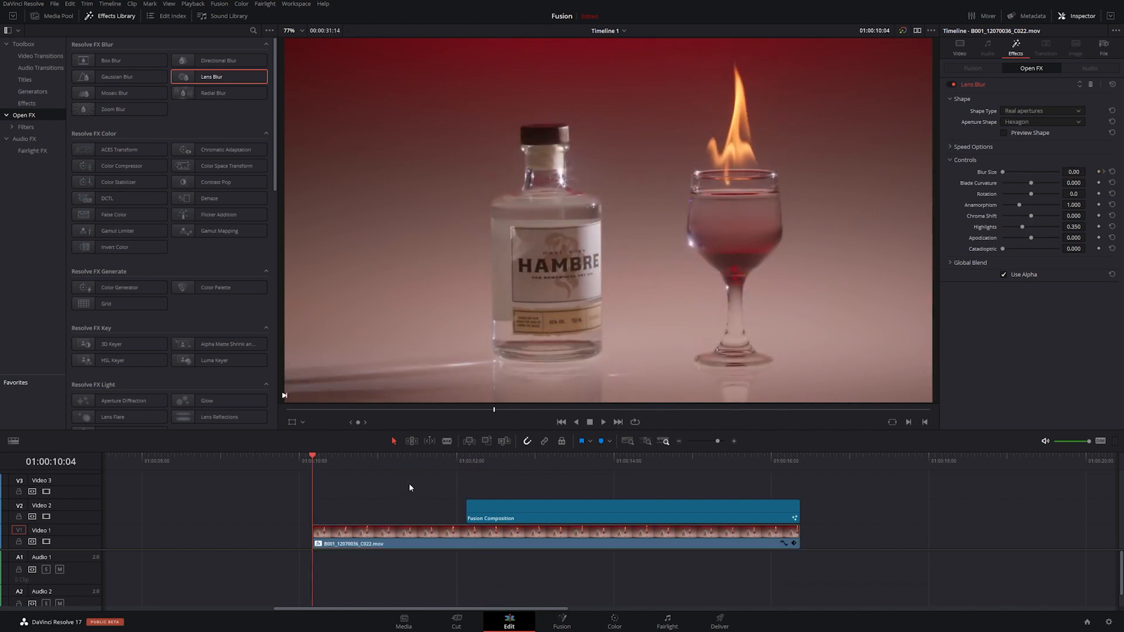
pyautogui.press('space')
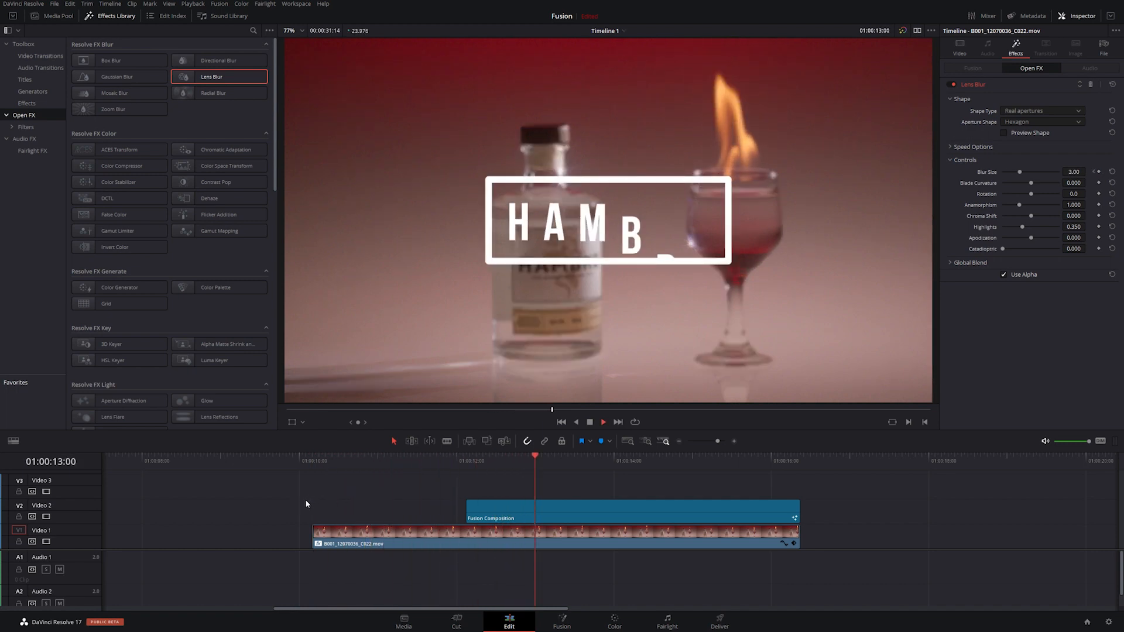
pyautogui.click(311, 460)
pyautogui.press('space')
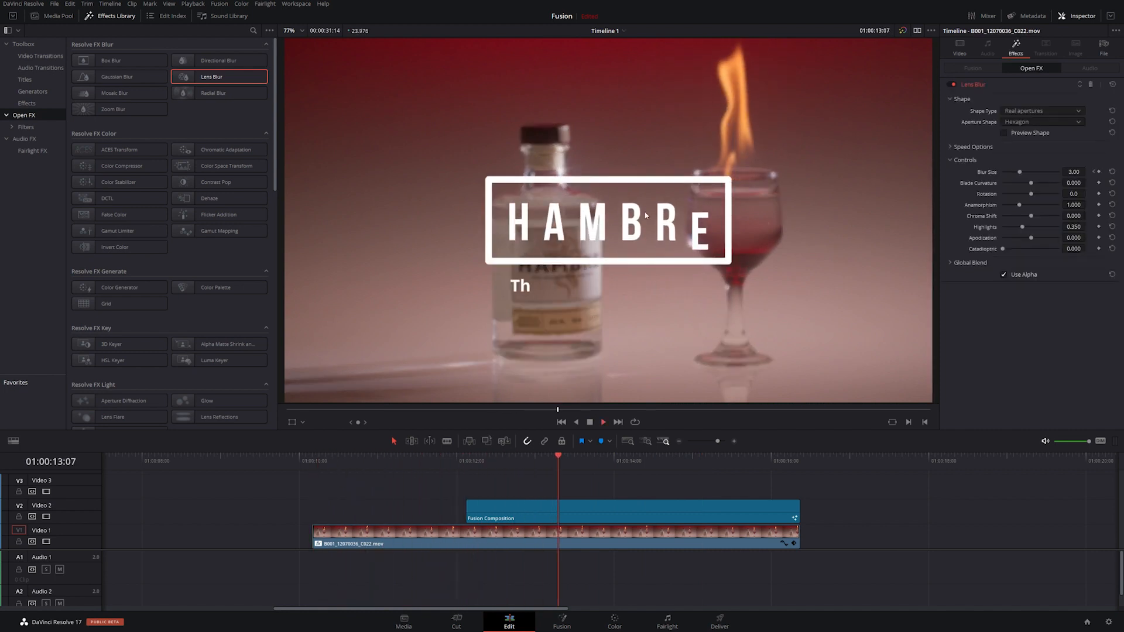
pyautogui.press('space')
pyautogui.click(315, 458)
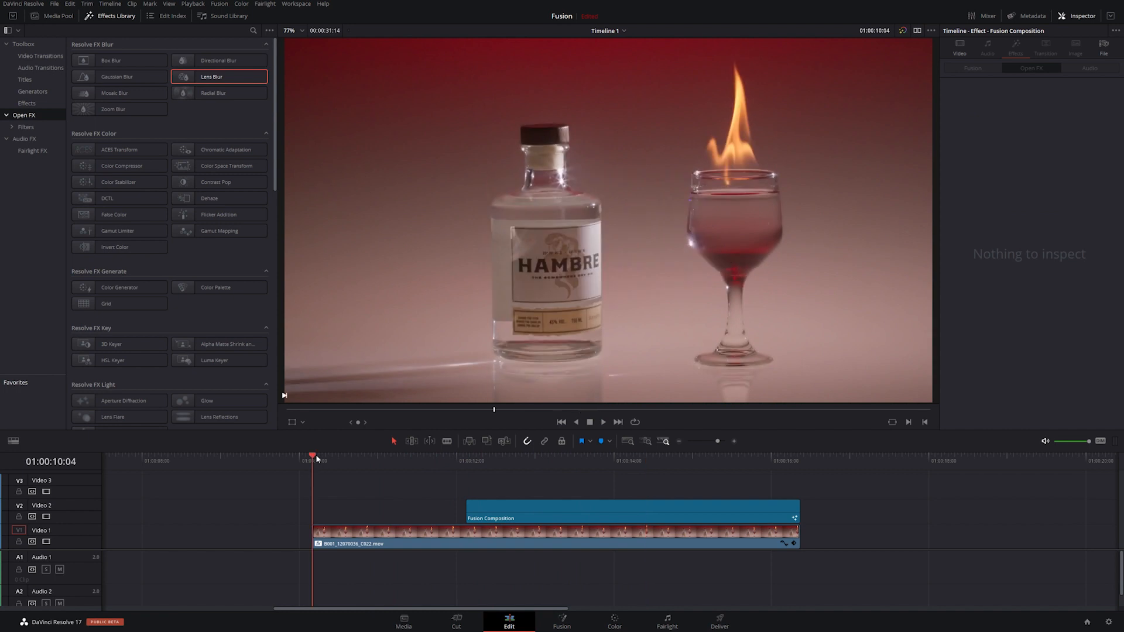
pyautogui.press('space')
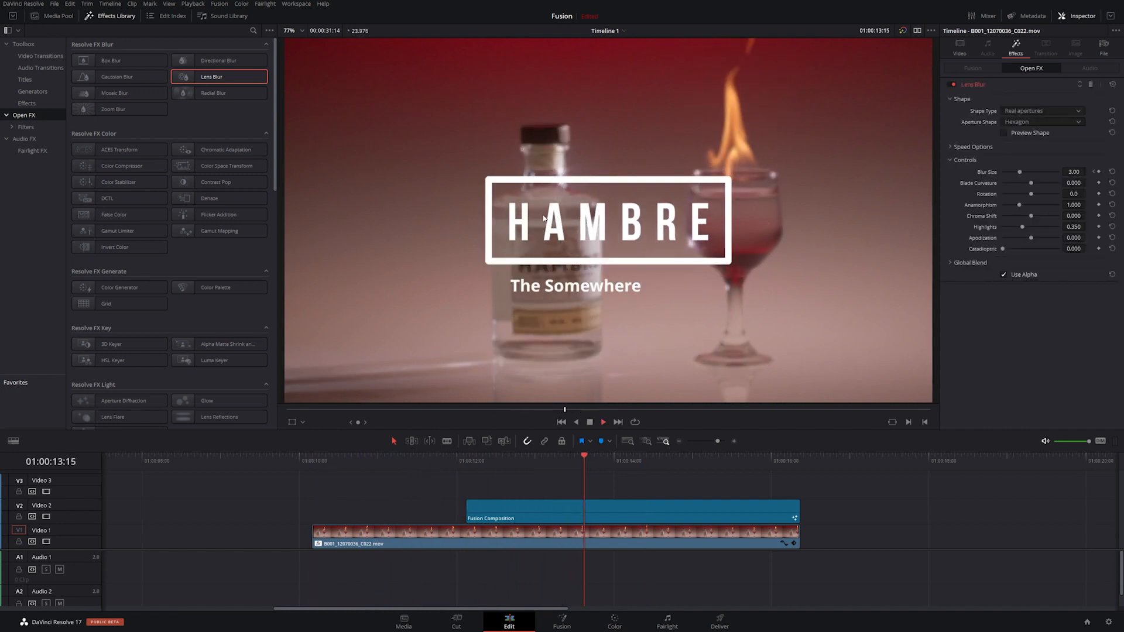
pyautogui.press('space')
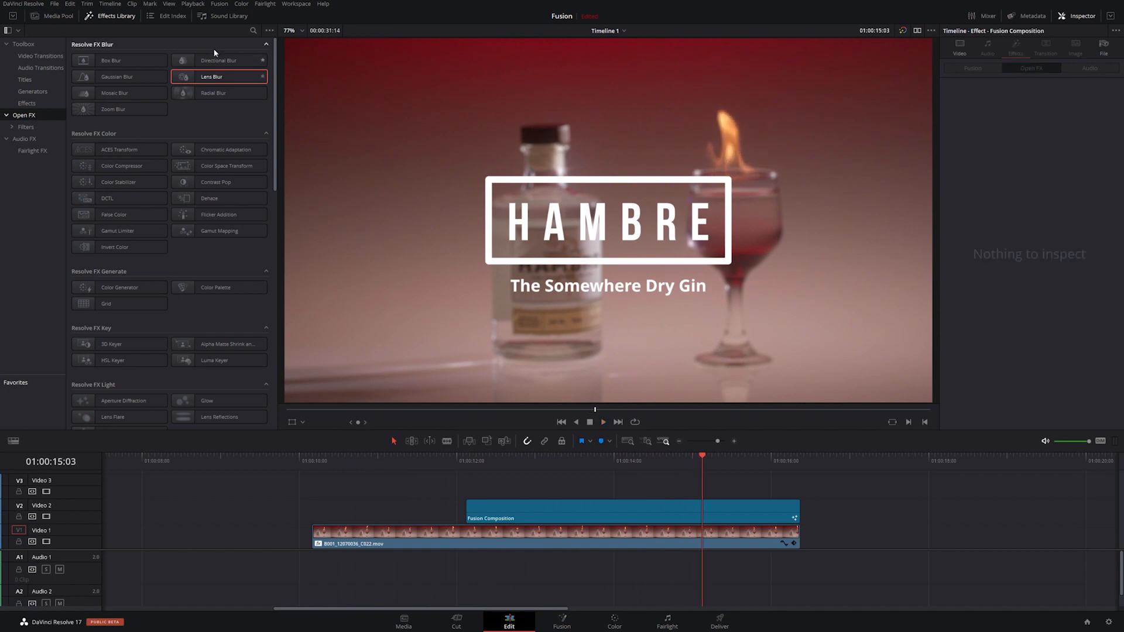
# - Set the playback render cache to Smart and play back the cached title section
pyautogui.click(194, 4)
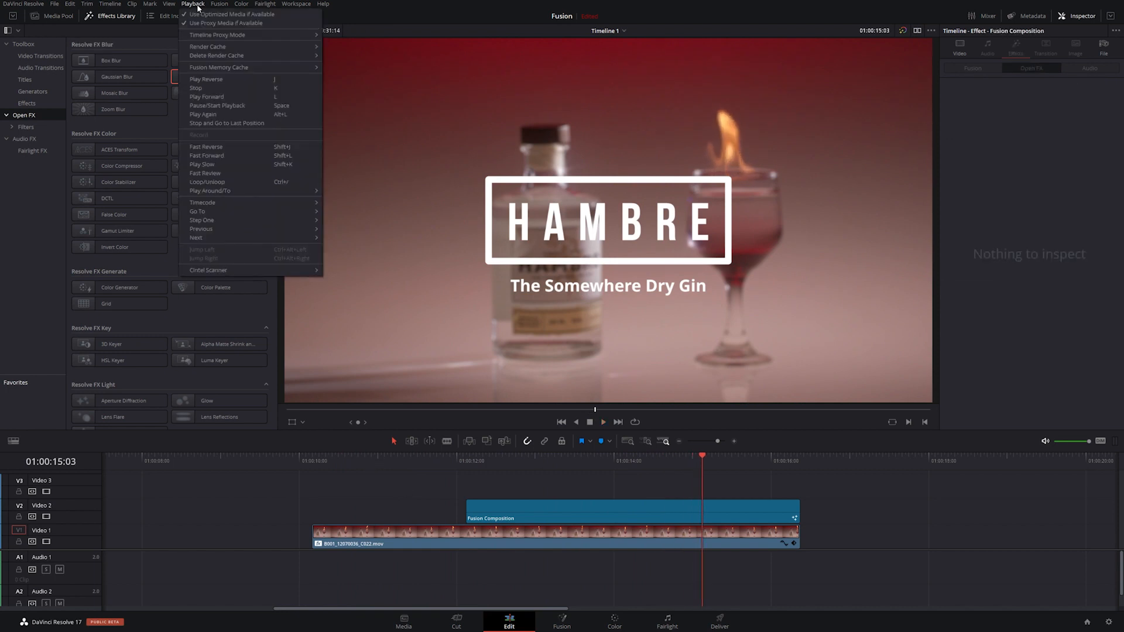
pyautogui.moveTo(222, 49)
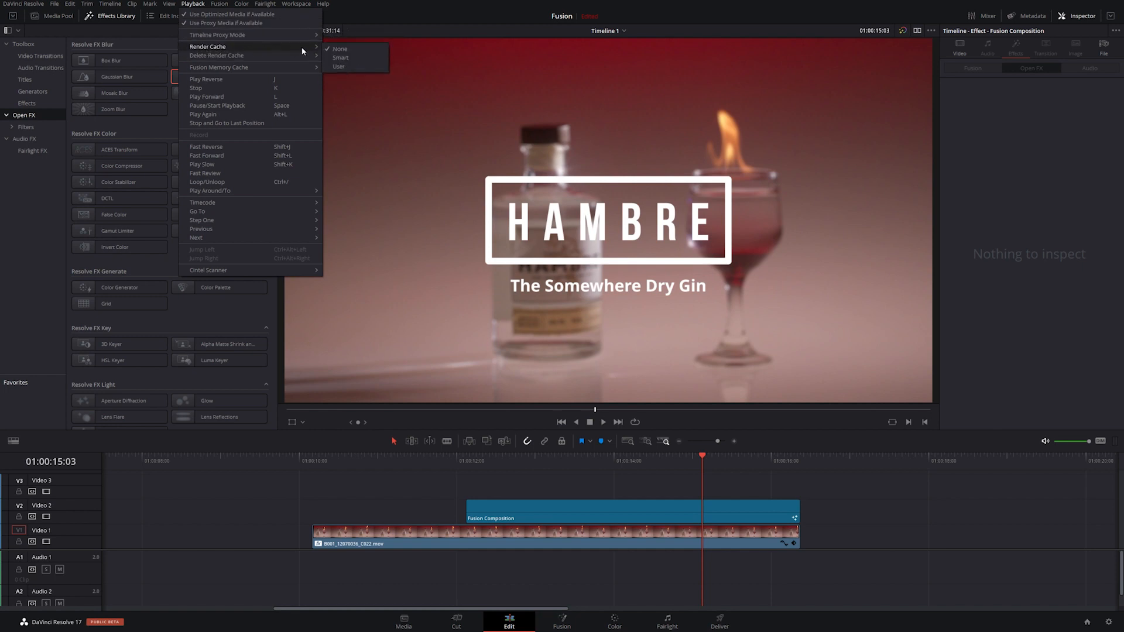
pyautogui.click(338, 59)
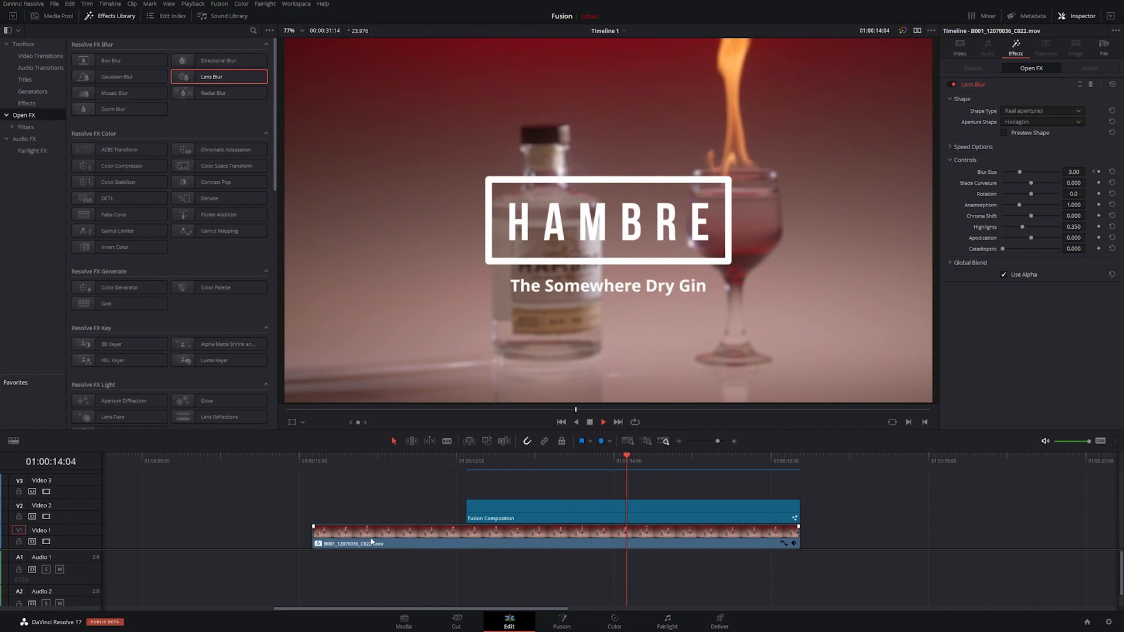
pyautogui.press('space')
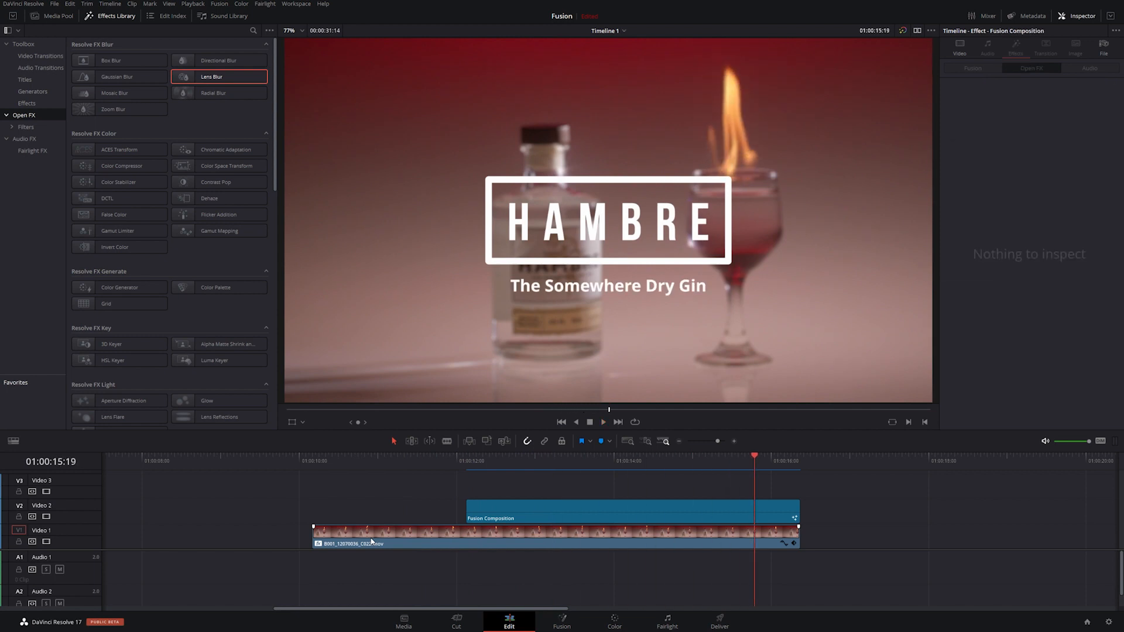